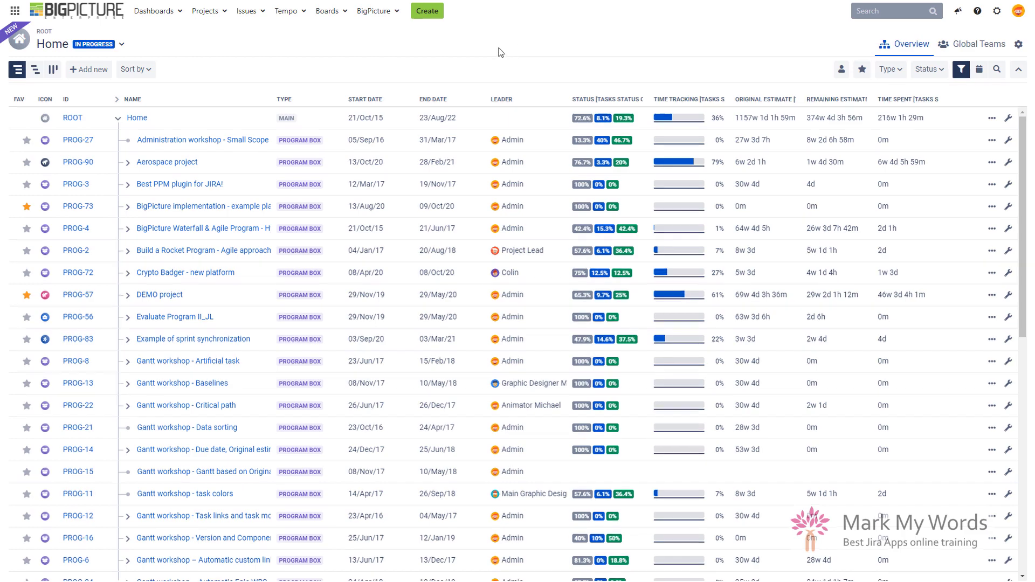
pyautogui.click(386, 15)
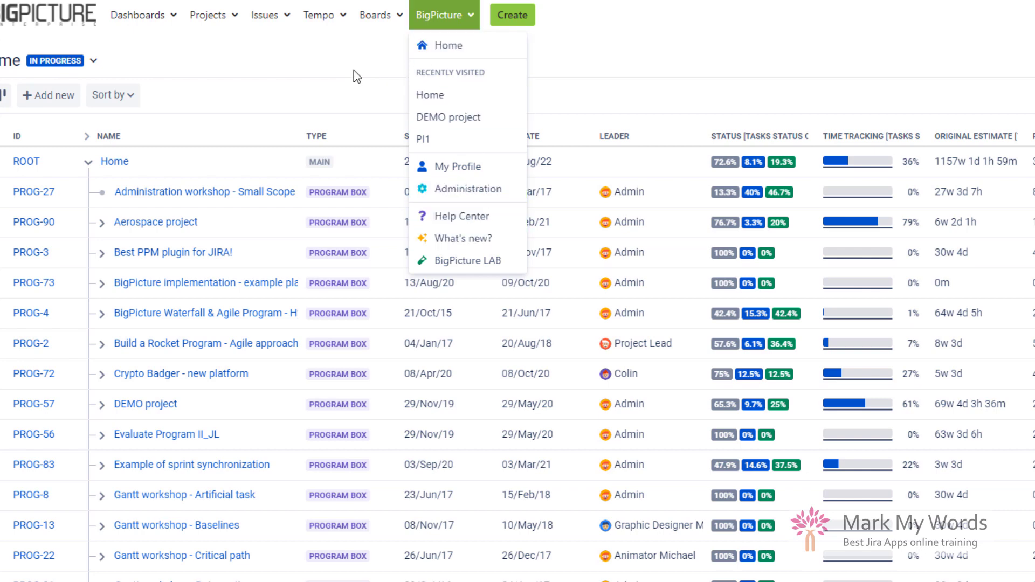
pyautogui.click(561, 17)
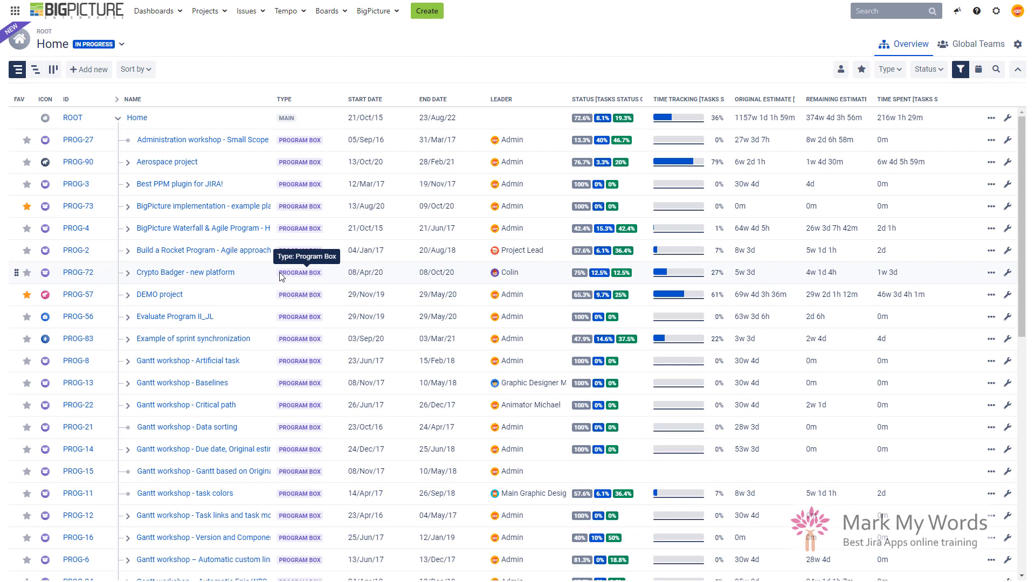
pyautogui.click(250, 273)
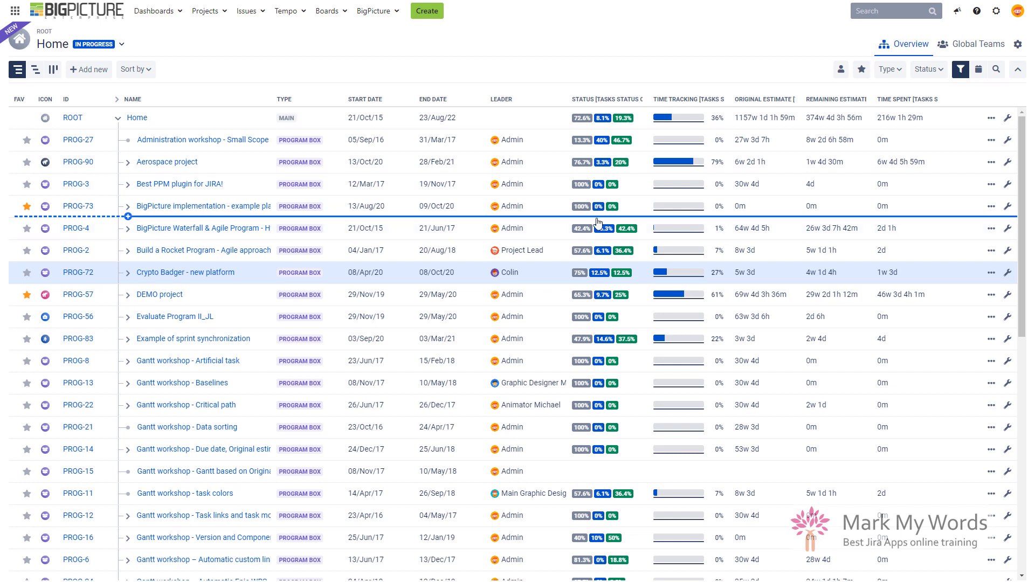
pyautogui.click(618, 229)
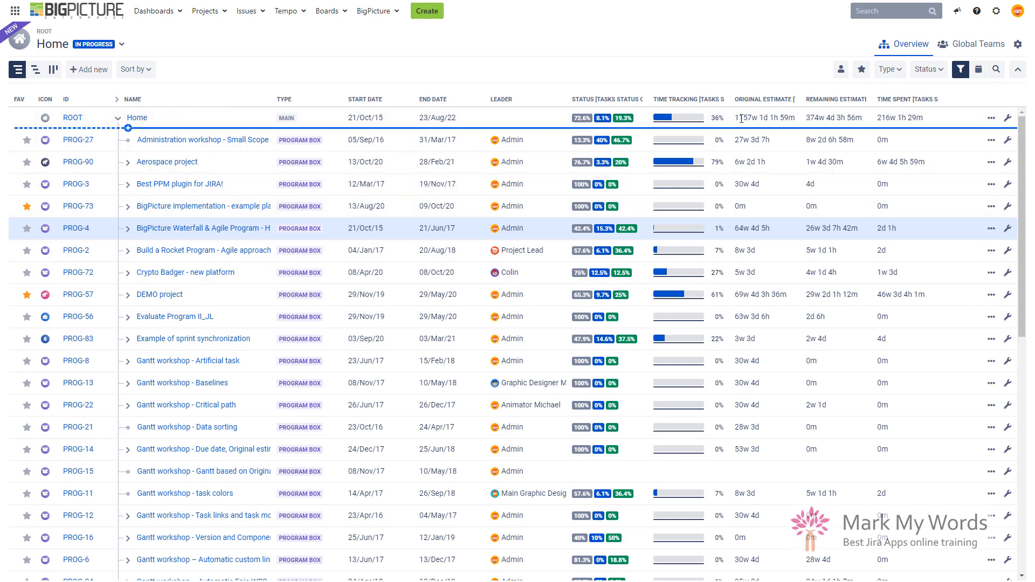
# Show the Home overview as a timeline, collapsing the hierarchy to the top-level boxes directly under Home.
pyautogui.click(32, 70)
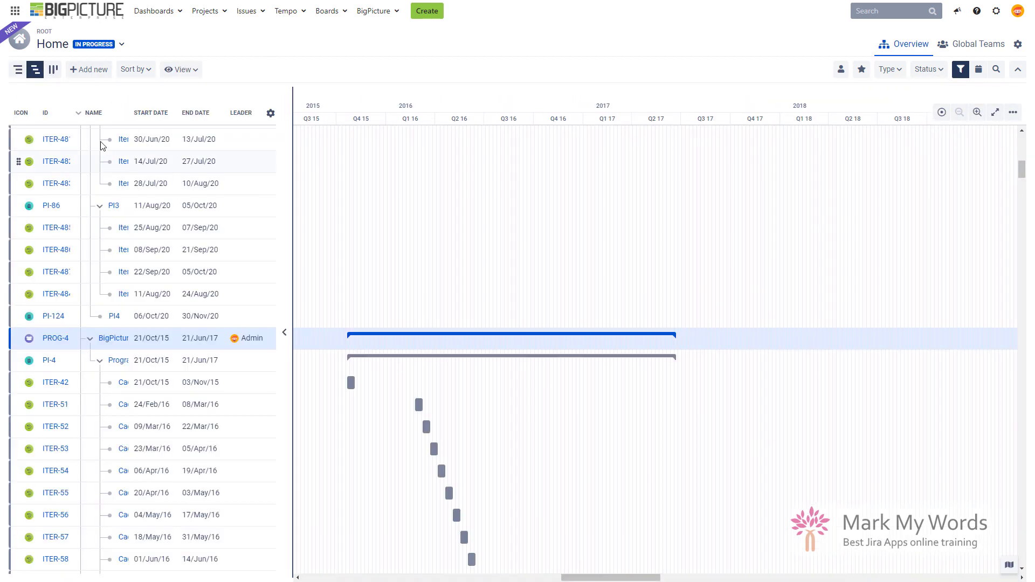
pyautogui.click(79, 113)
pyautogui.click(80, 138)
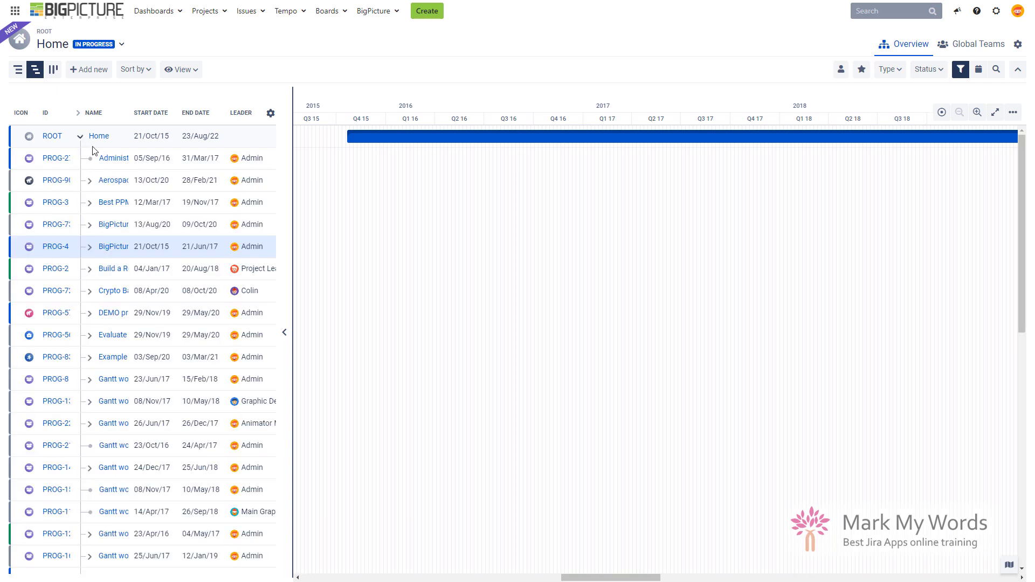
# Display the box names next to their bars on the Home timeline.
pyautogui.scroll(-1, 598, 406)
pyautogui.scroll(-3, 600, 407)
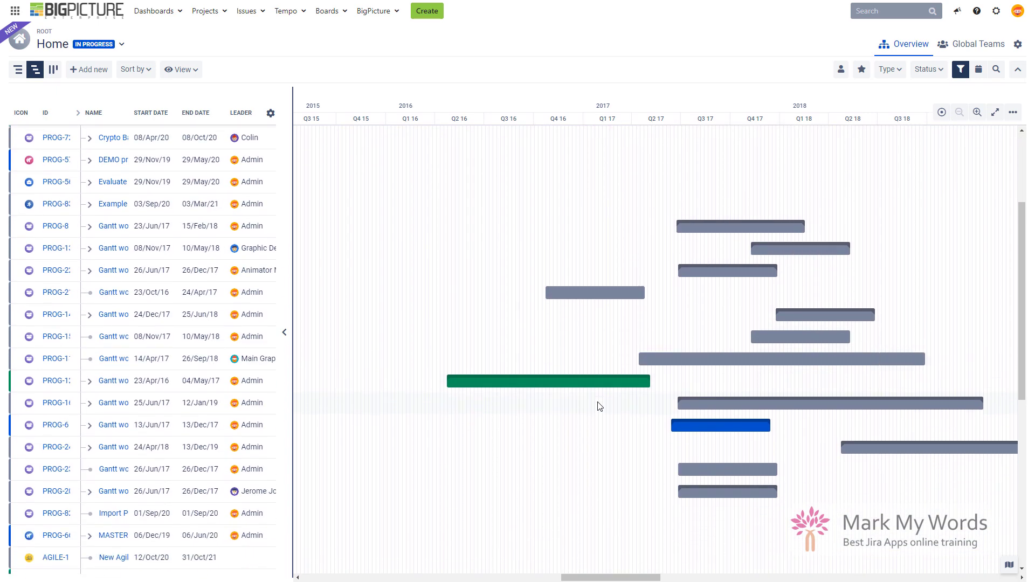
pyautogui.scroll(3, 600, 407)
pyautogui.scroll(2, 600, 406)
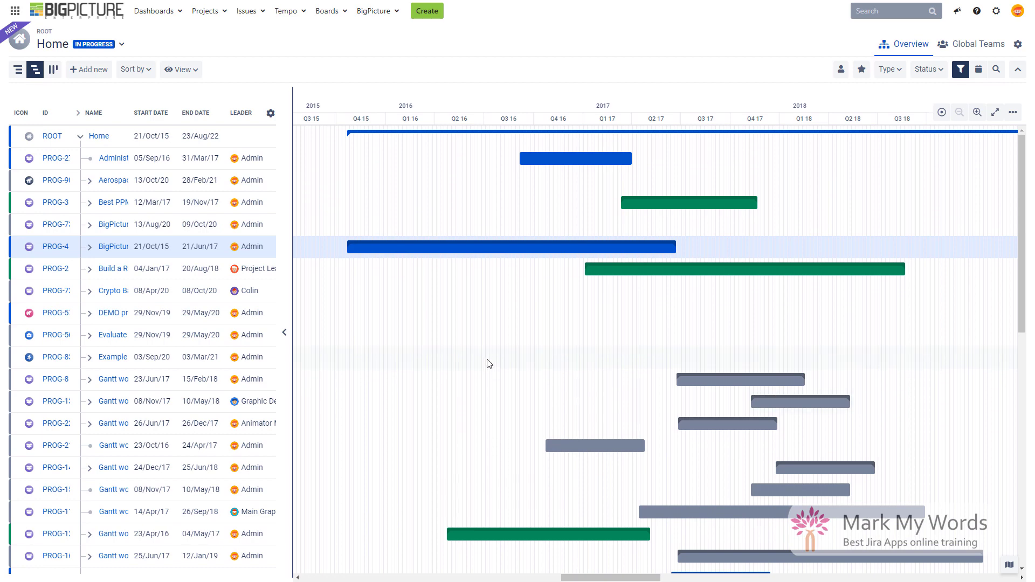
pyautogui.click(186, 69)
pyautogui.click(171, 238)
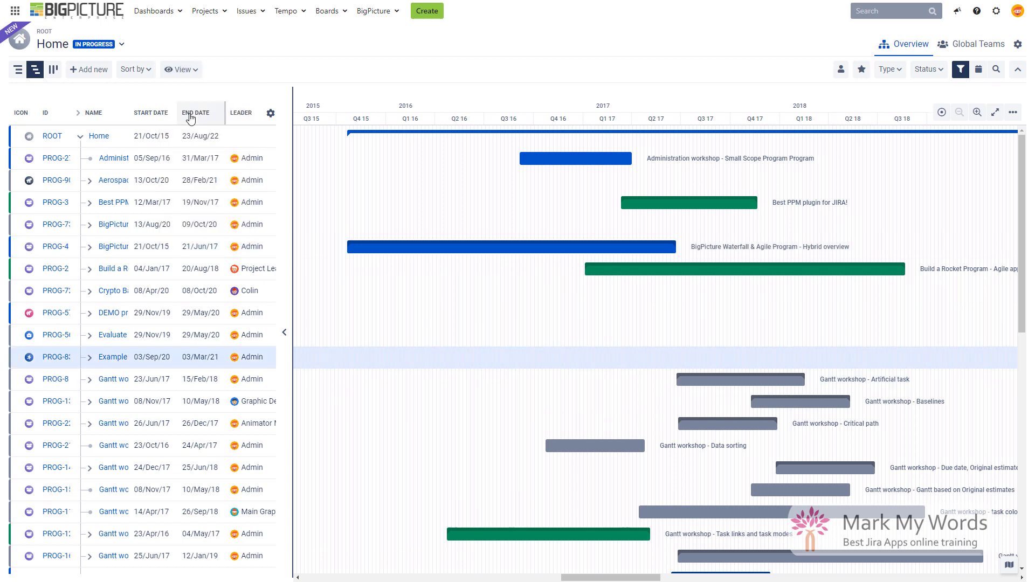
# View the Home boxes as cards grouped by status and return to the list view.
pyautogui.click(56, 72)
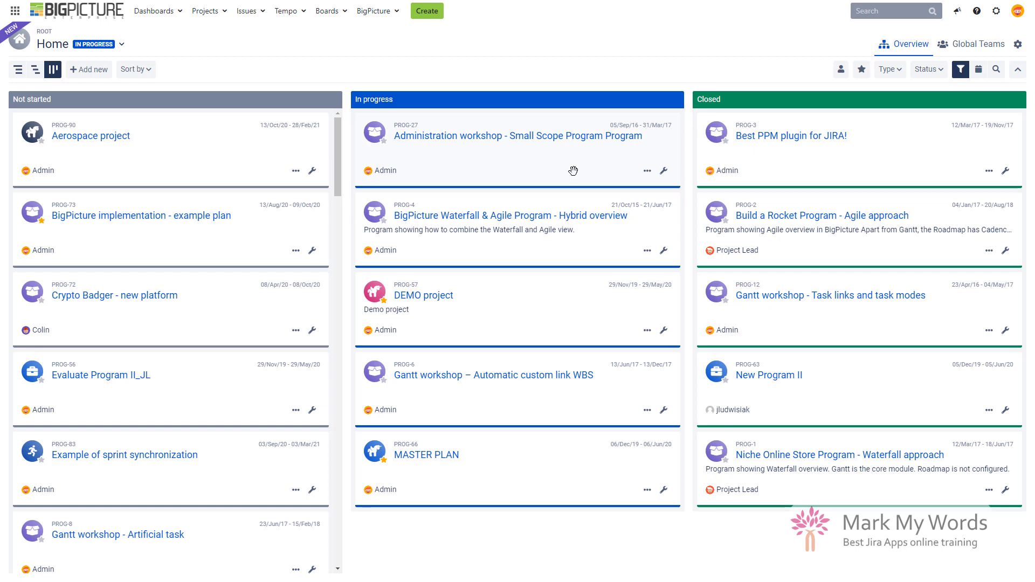
pyautogui.click(17, 70)
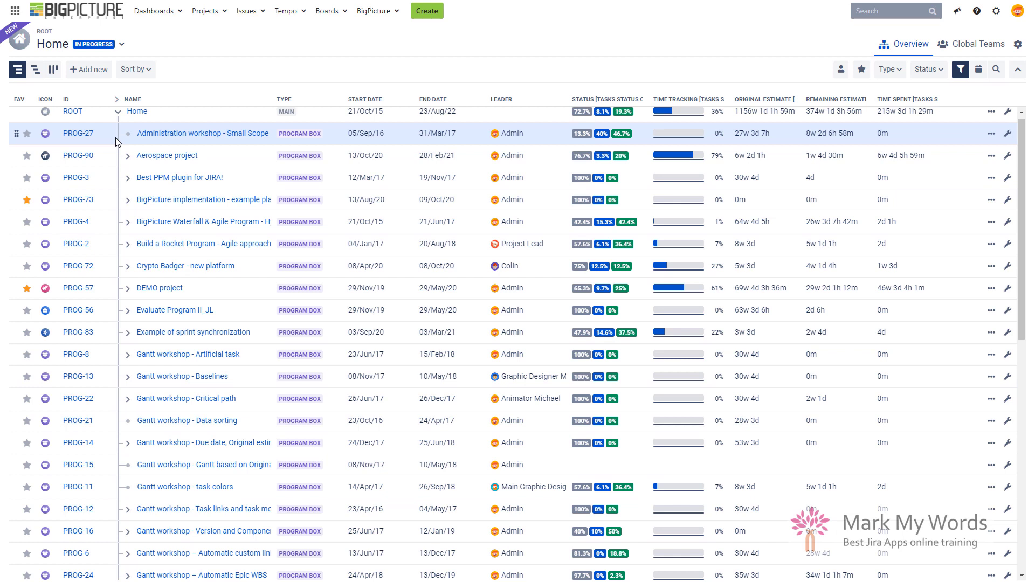
# Expand the Portfolio view box, its PROG-76 program and that program's PI1 to examine the nested iterations.
pyautogui.scroll(-8, 138, 302)
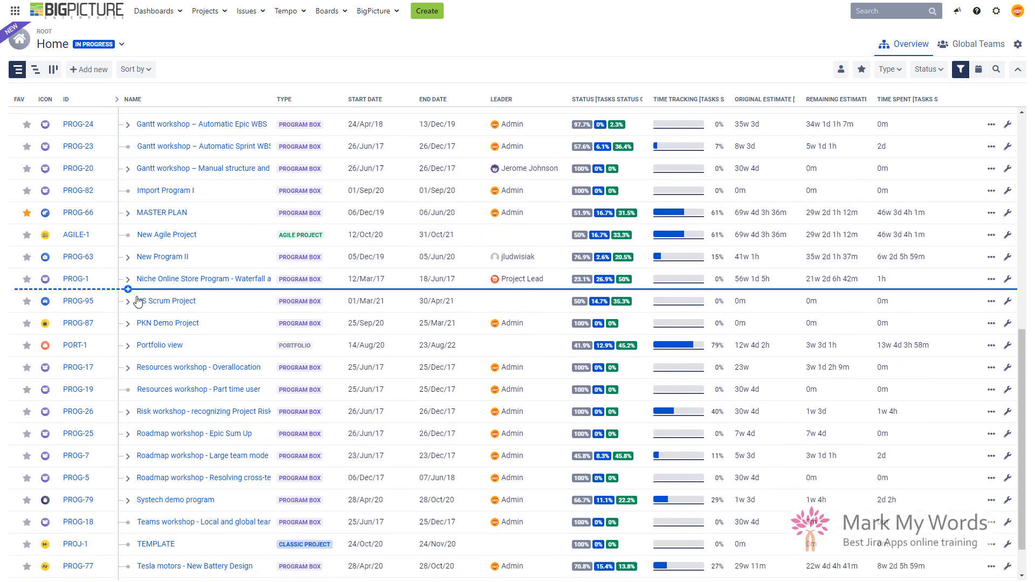
pyautogui.scroll(-1, 138, 302)
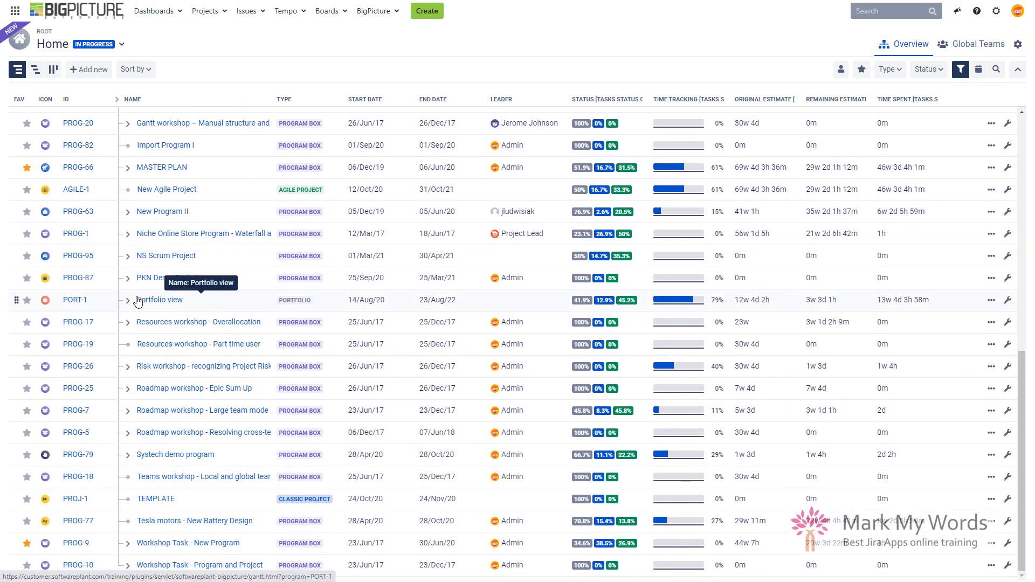
pyautogui.click(128, 301)
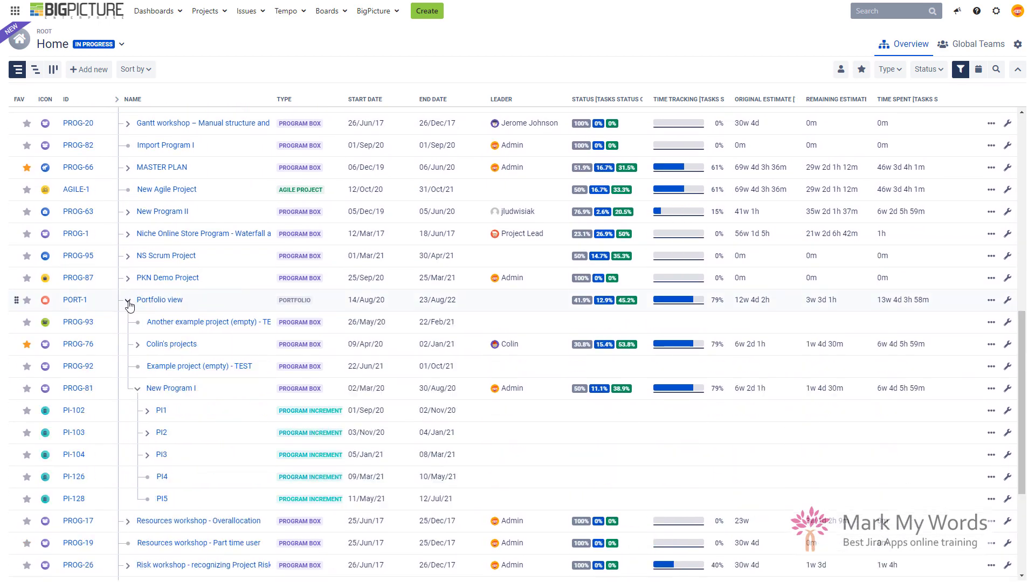
pyautogui.click(198, 301)
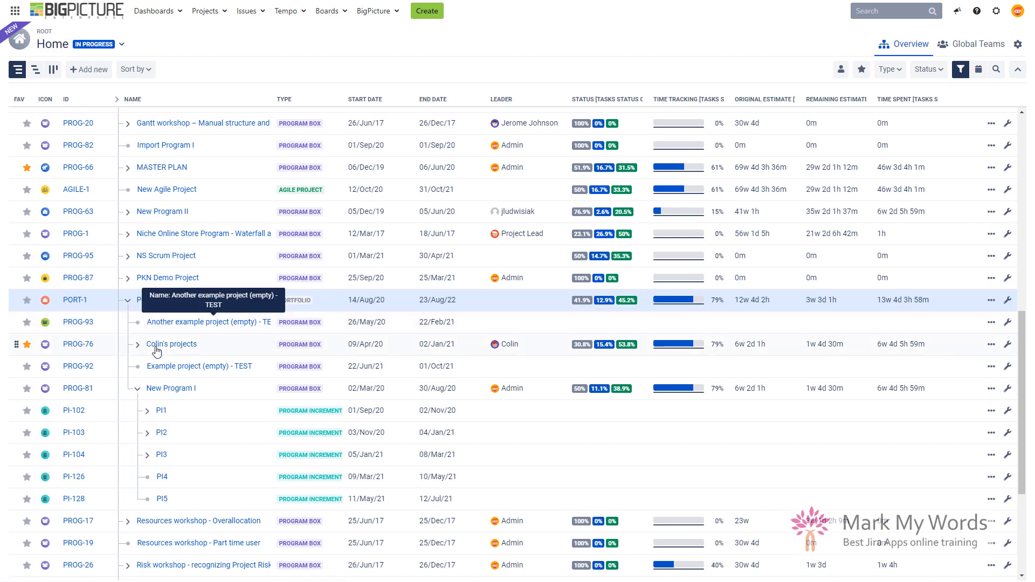
pyautogui.click(137, 344)
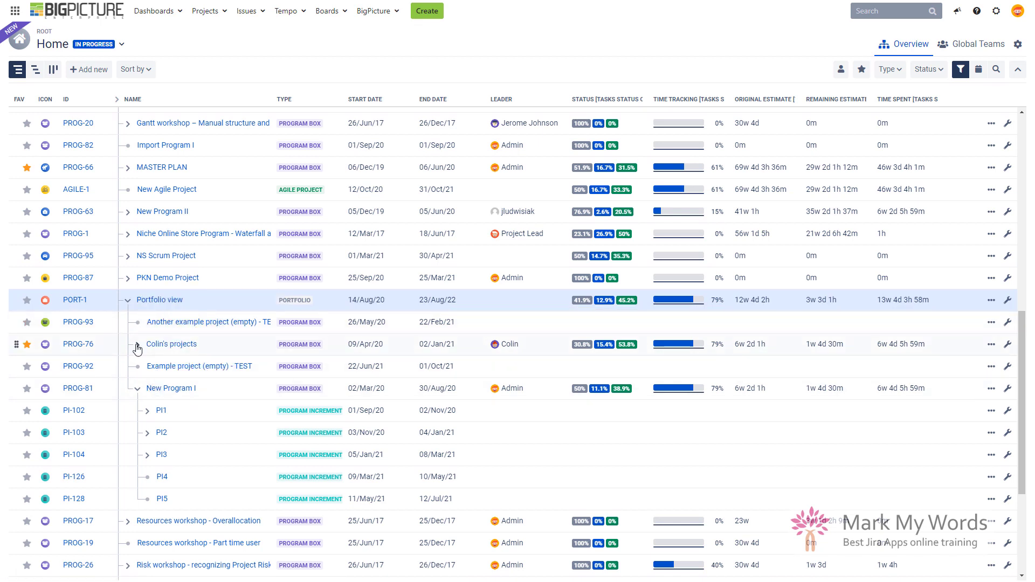
pyautogui.click(148, 367)
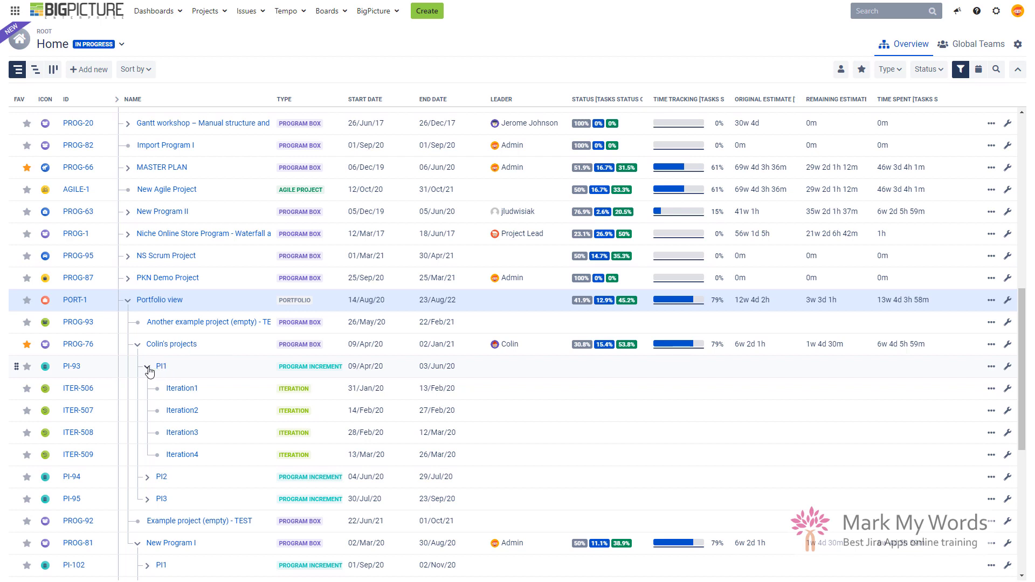
pyautogui.click(146, 367)
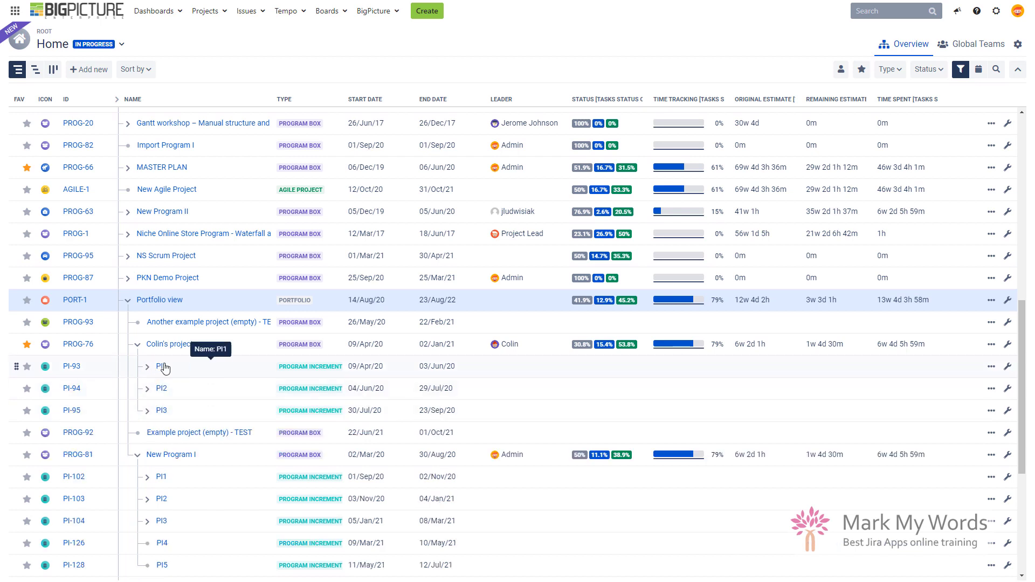
pyautogui.click(147, 367)
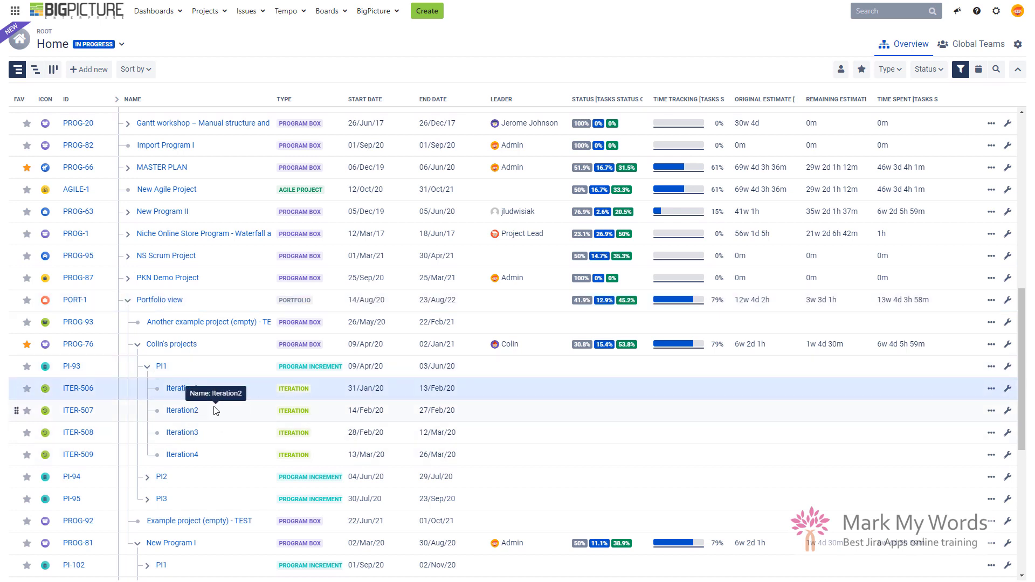
# Collapse PI1, the PROG-76 program and the Portfolio view box again.
pyautogui.click(146, 367)
pyautogui.click(138, 346)
pyautogui.moveTo(138, 349); pyautogui.dragTo(145, 312)
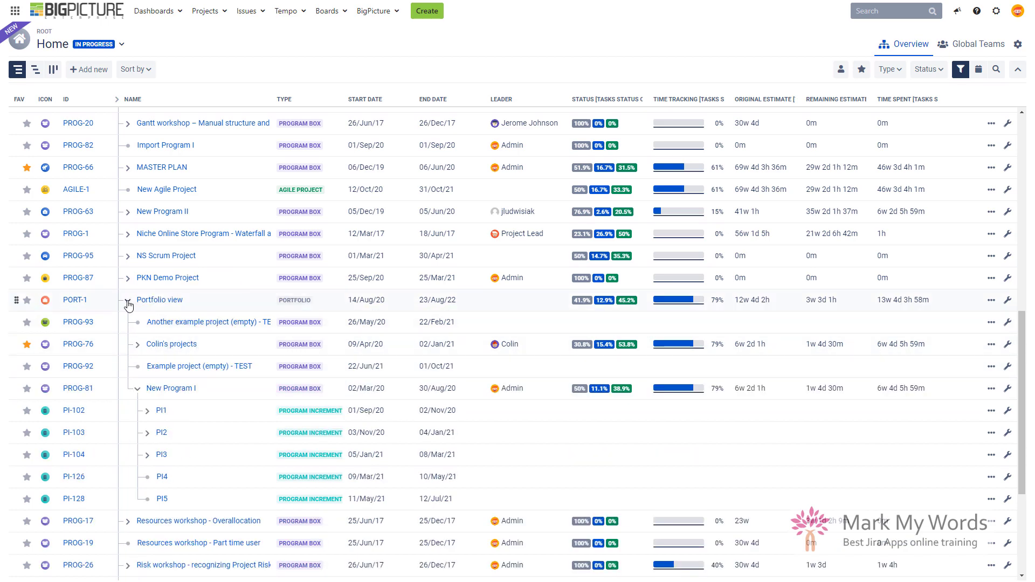
pyautogui.click(128, 299)
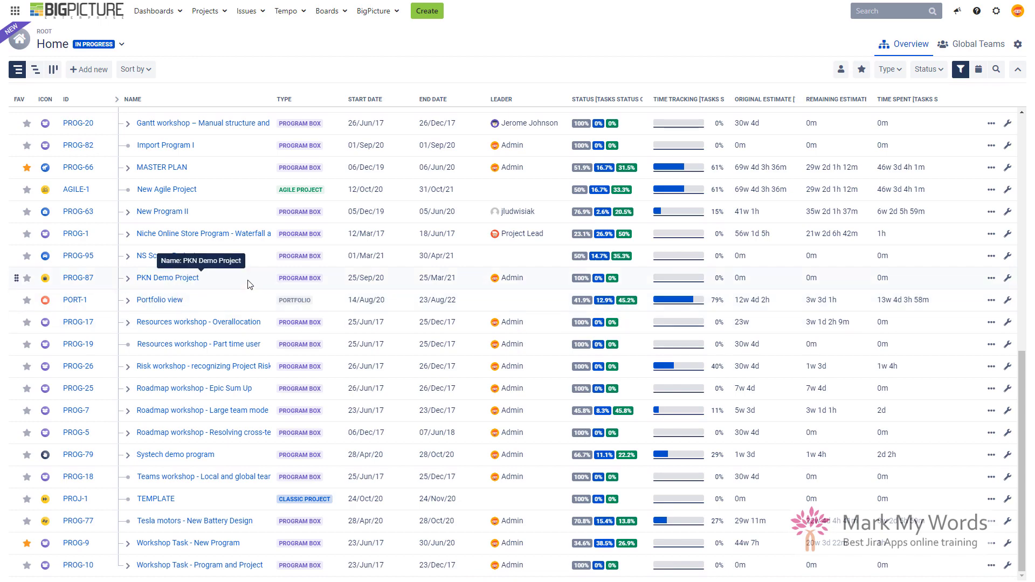
# Open the DEMO project from the Home list and show its Overview.
pyautogui.scroll(10, 250, 285)
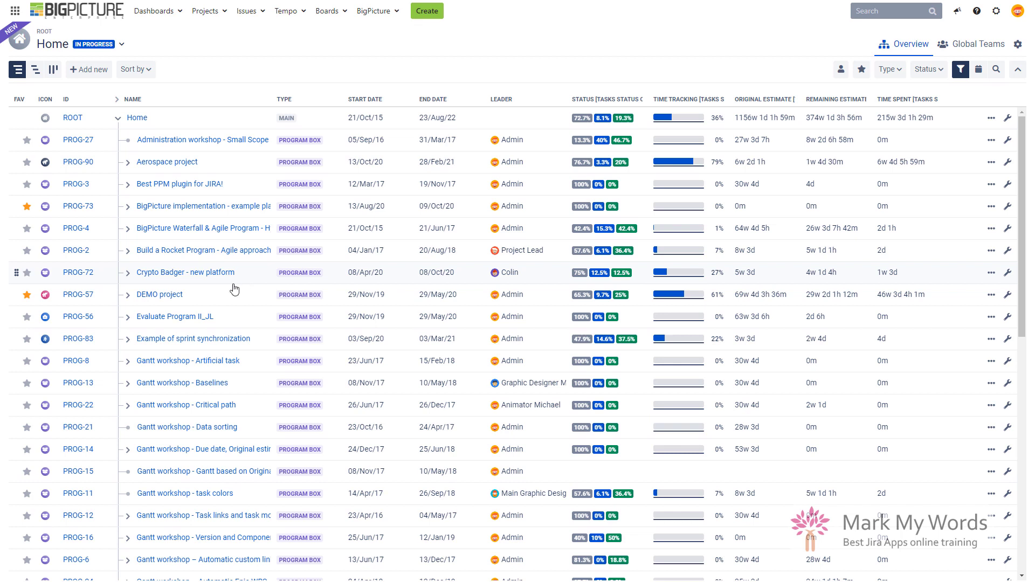
pyautogui.click(162, 297)
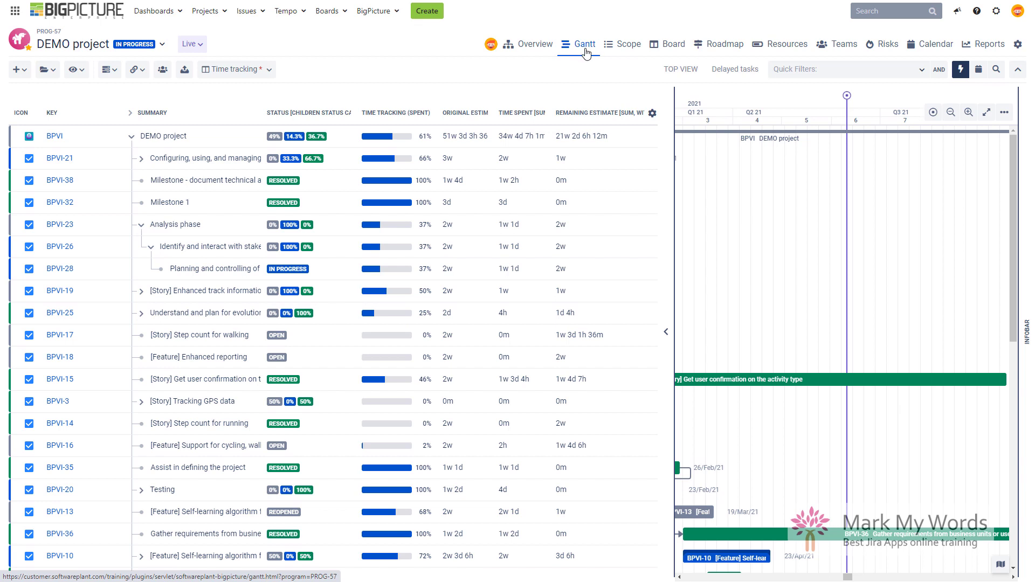
pyautogui.click(535, 49)
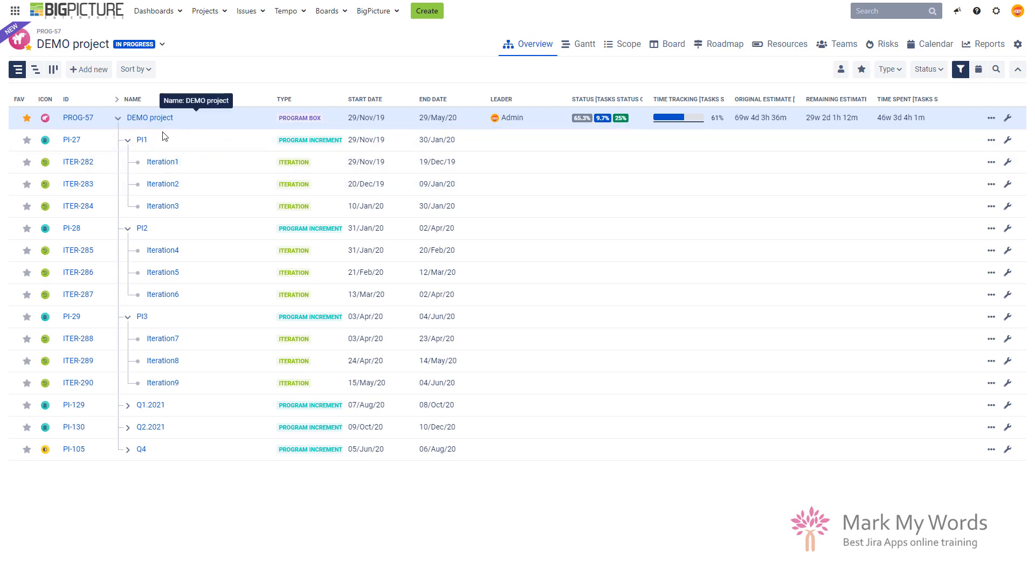
# Collapse the PI1, PI2 and PI3 program increments in the DEMO project overview.
pyautogui.click(127, 140)
pyautogui.click(128, 164)
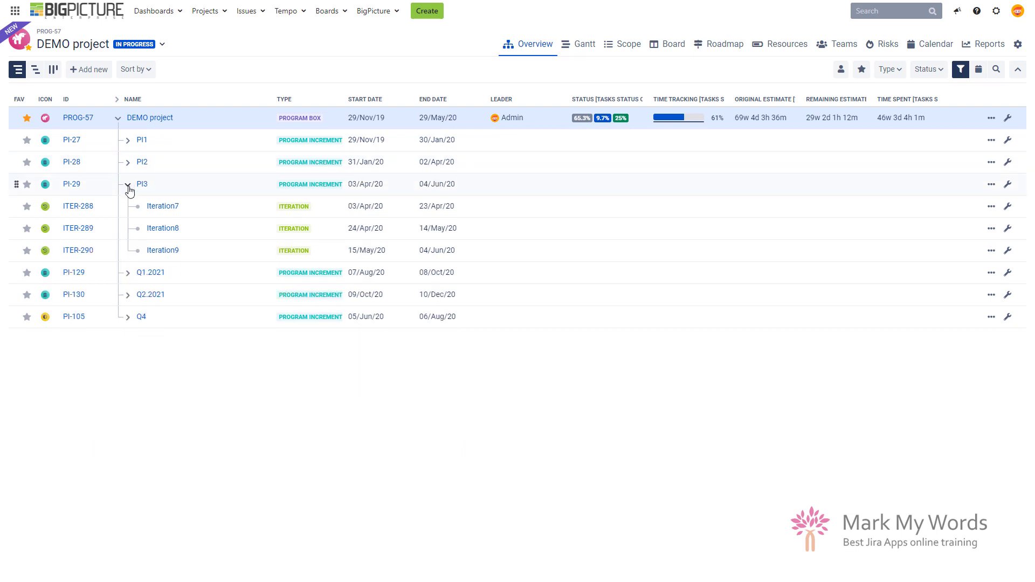
pyautogui.click(128, 185)
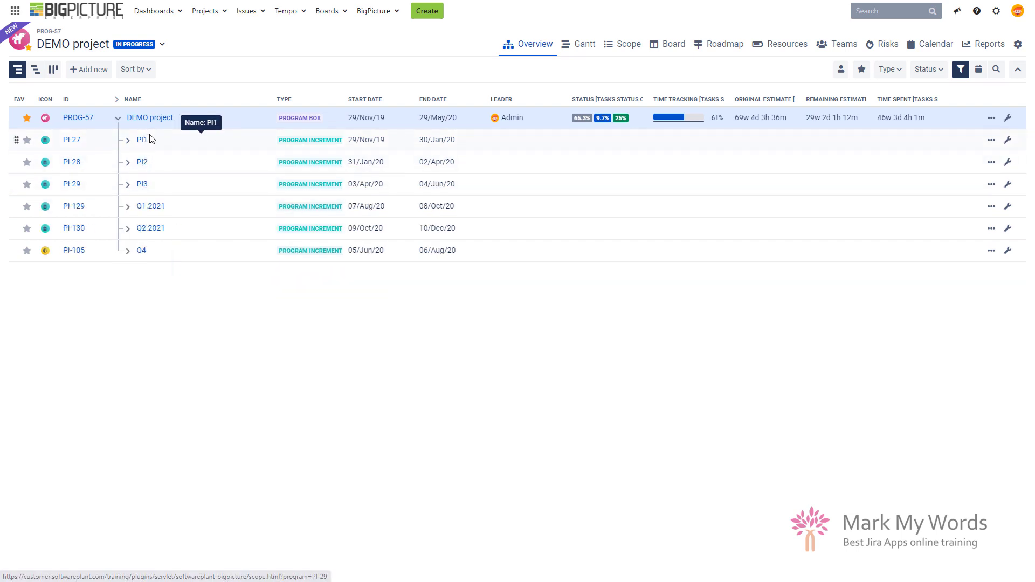
# Examine the iterations inside the PI1 and Q1.2021 program increments, closing each again.
pyautogui.click(128, 141)
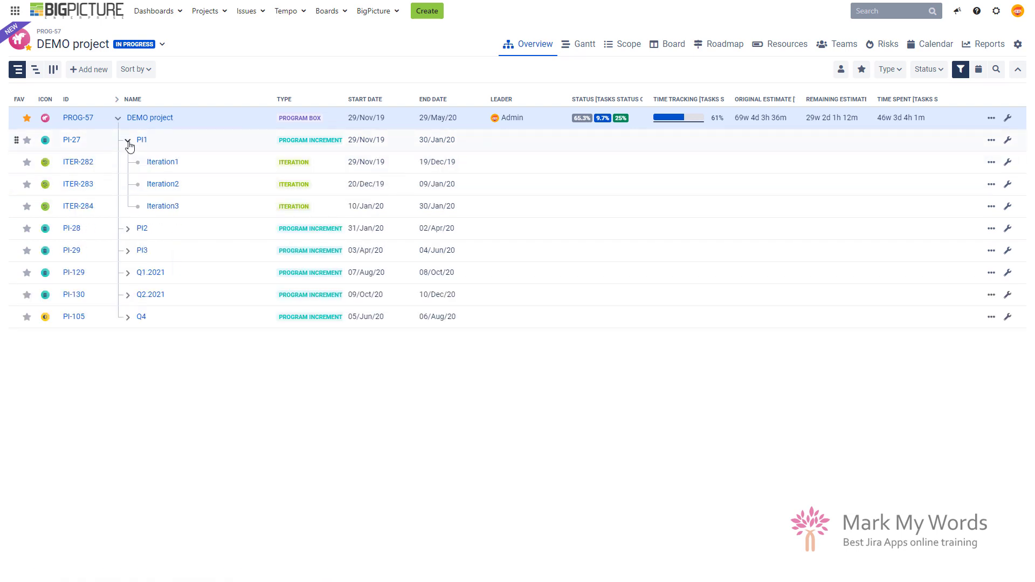
pyautogui.click(128, 143)
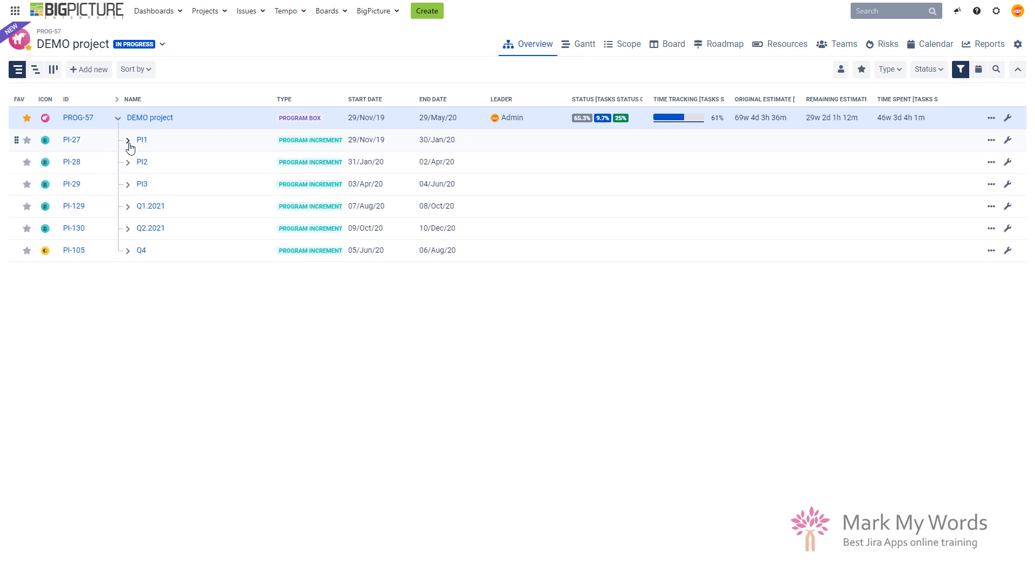
pyautogui.click(128, 208)
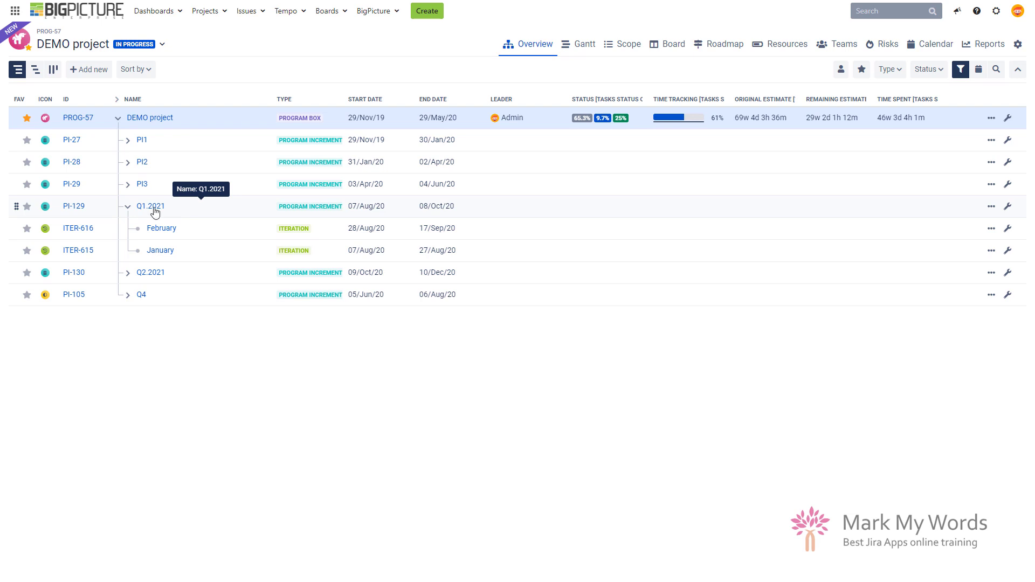
pyautogui.click(128, 207)
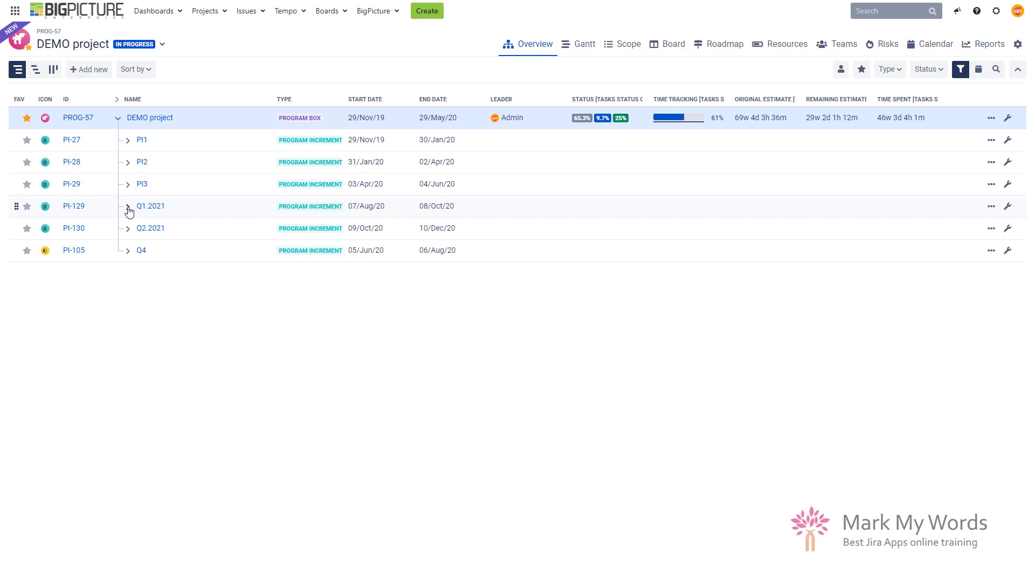
# On the DEMO project's Gantt, narrow the task table and fit the whole schedule into the timeline.
pyautogui.click(586, 51)
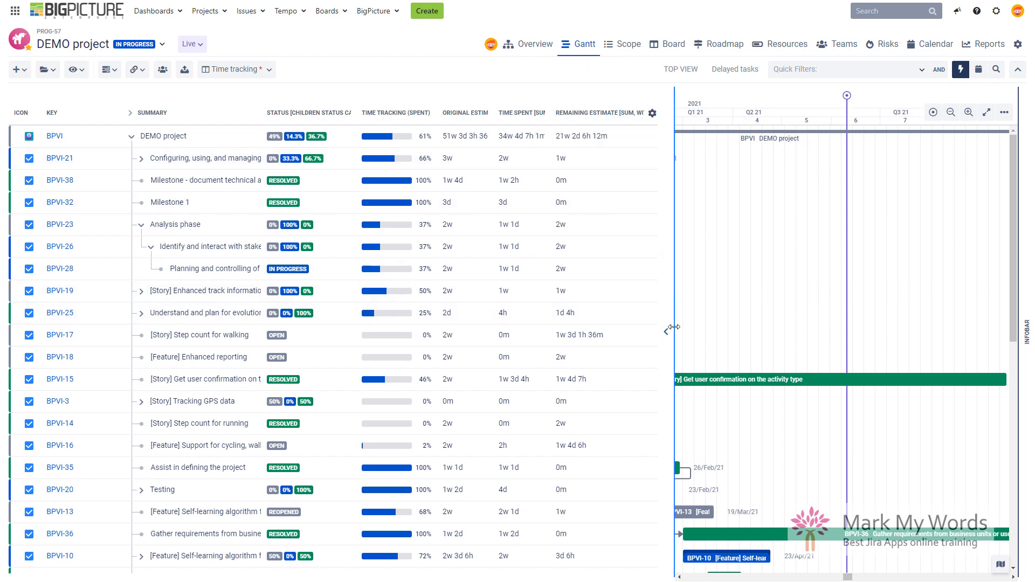
pyautogui.moveTo(674, 327); pyautogui.dragTo(543, 321)
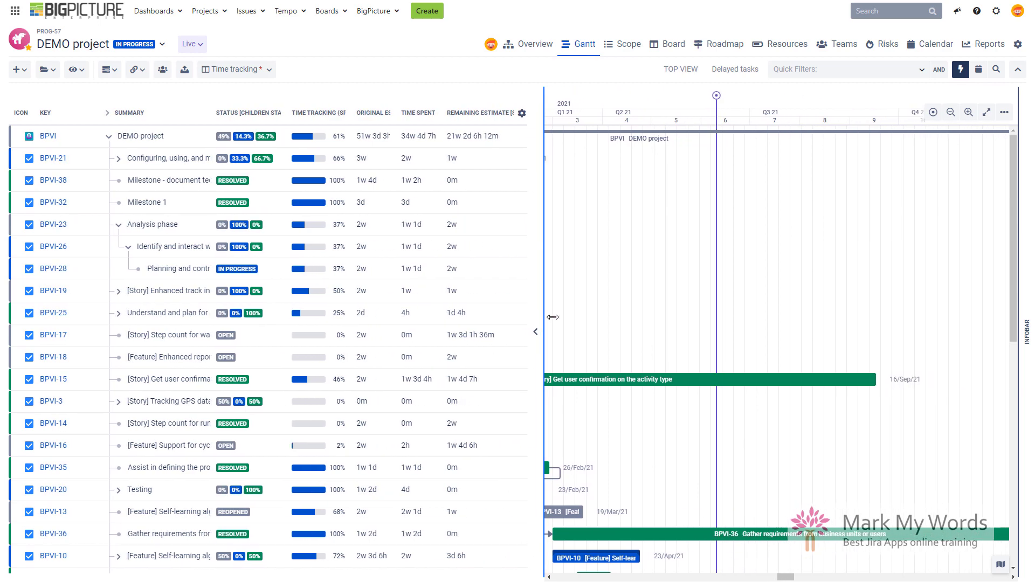
pyautogui.click(988, 116)
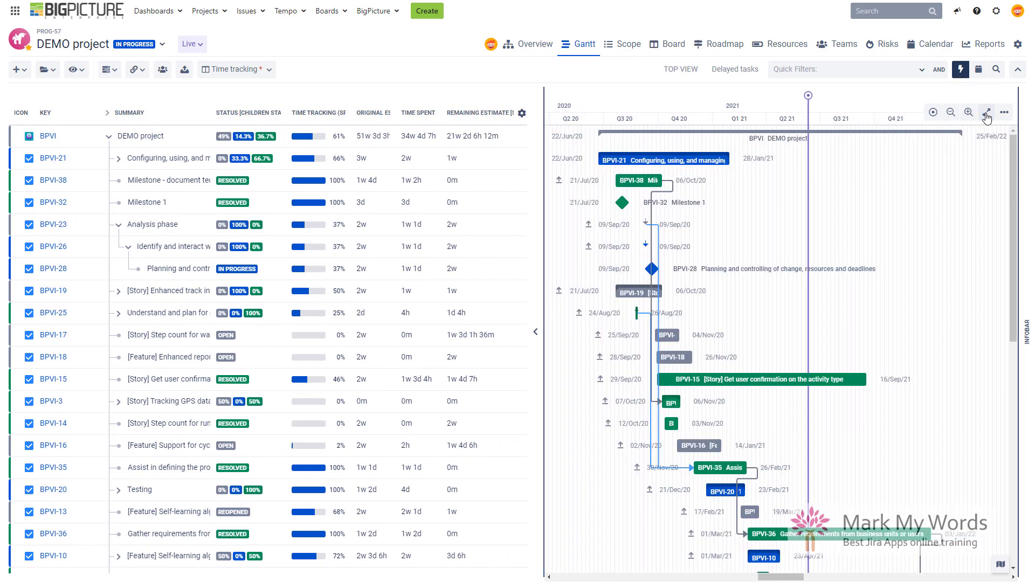
# Select the BPVI-21 task in the Gantt and review the options for creating, importing and cloning tasks.
pyautogui.moveTo(318, 247)
pyautogui.moveTo(381, 356)
pyautogui.click(93, 163)
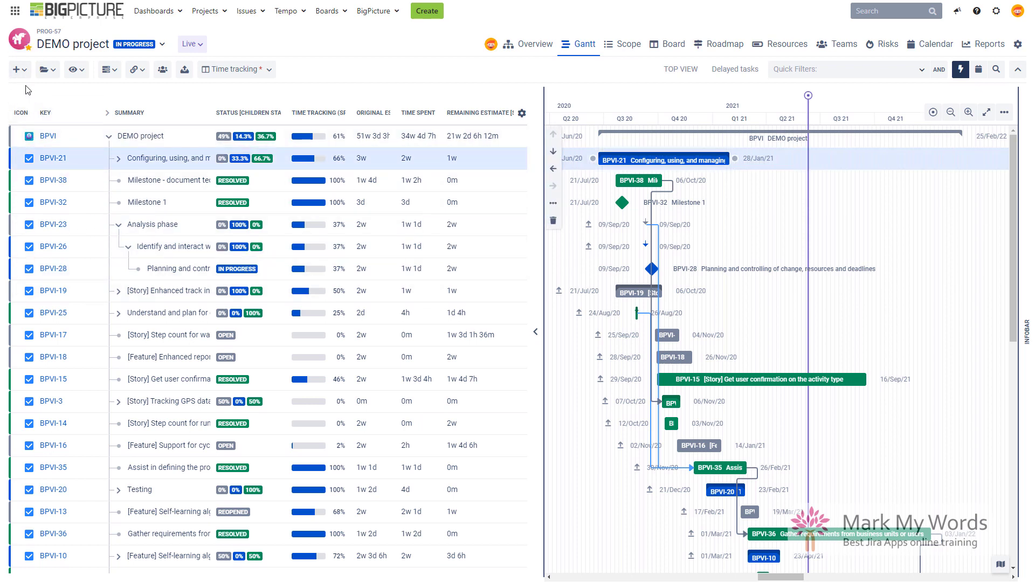
pyautogui.click(19, 69)
pyautogui.moveTo(69, 112)
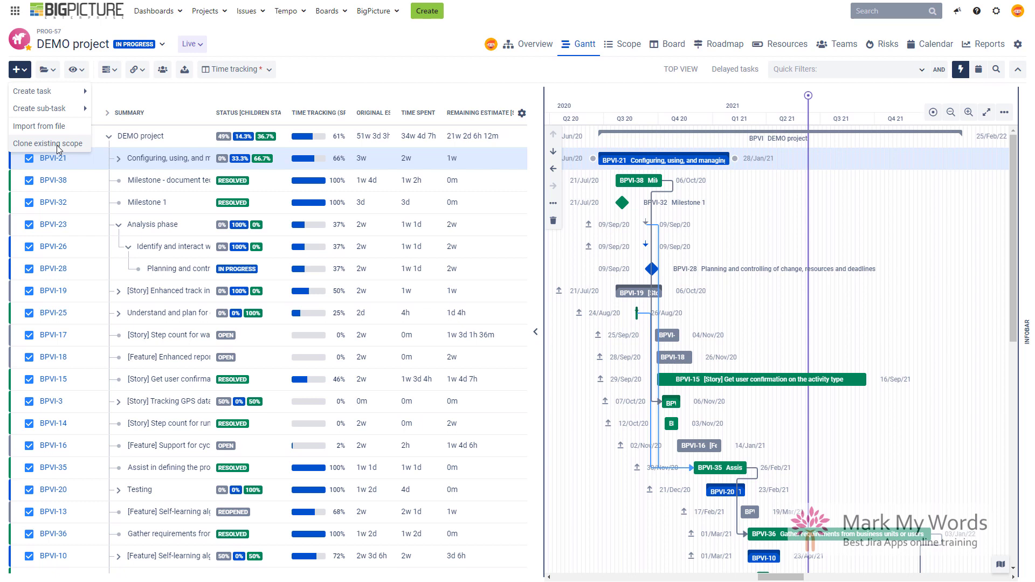
pyautogui.click(189, 95)
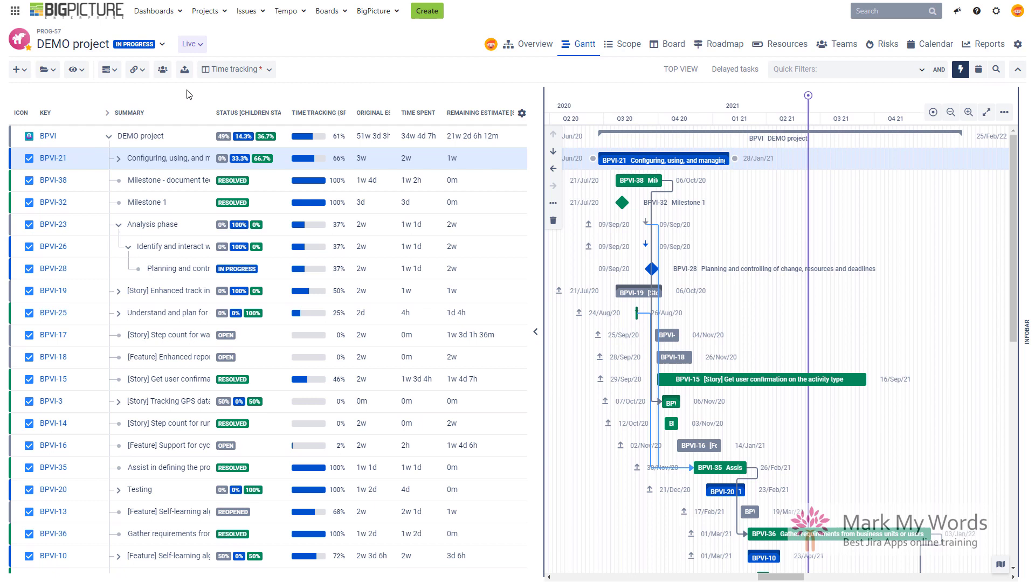
# Review the options for organizing tasks A-Z or Z-A and the available period modes.
pyautogui.click(47, 69)
pyautogui.moveTo(95, 130)
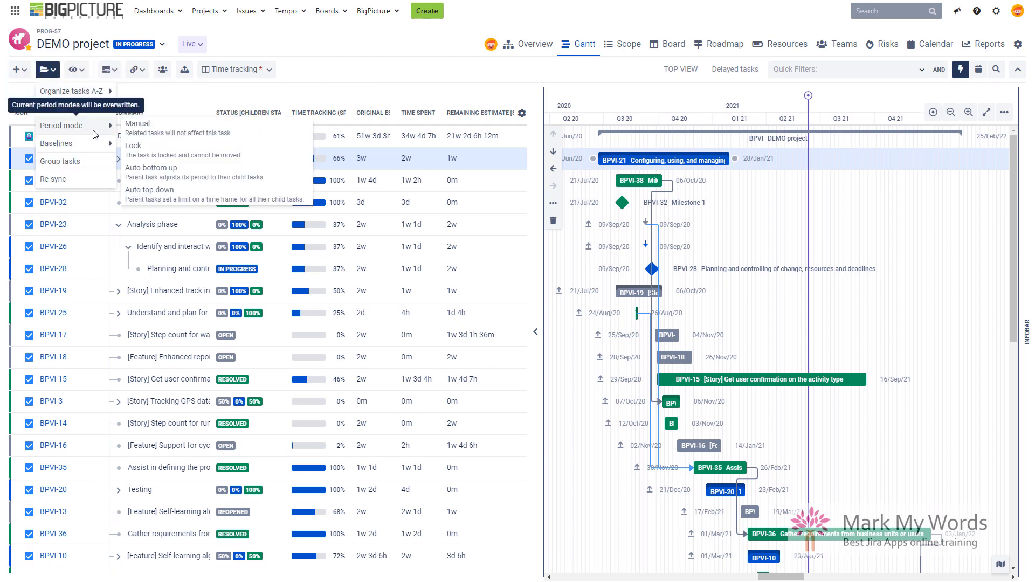
pyautogui.click(392, 73)
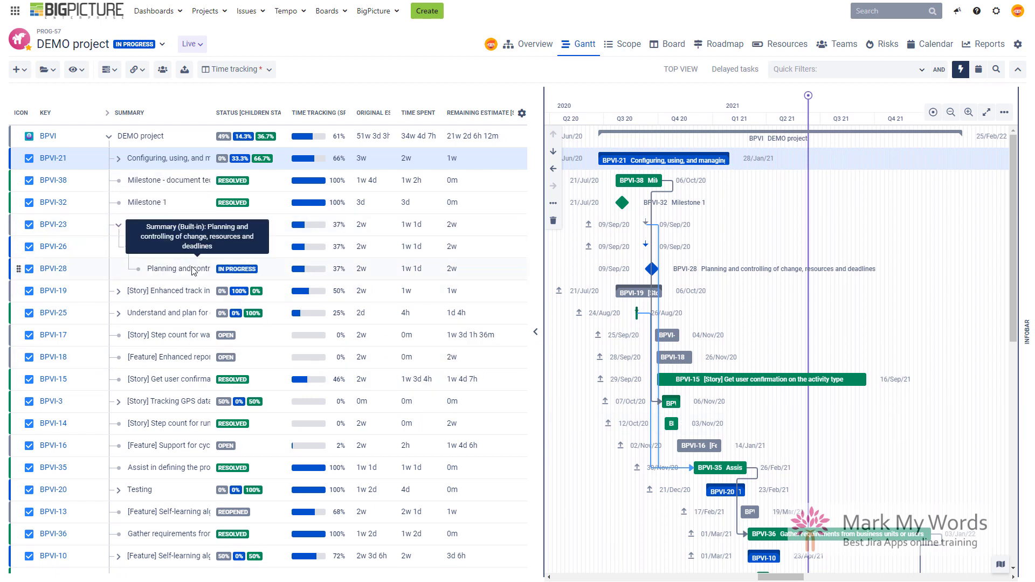
pyautogui.click(47, 69)
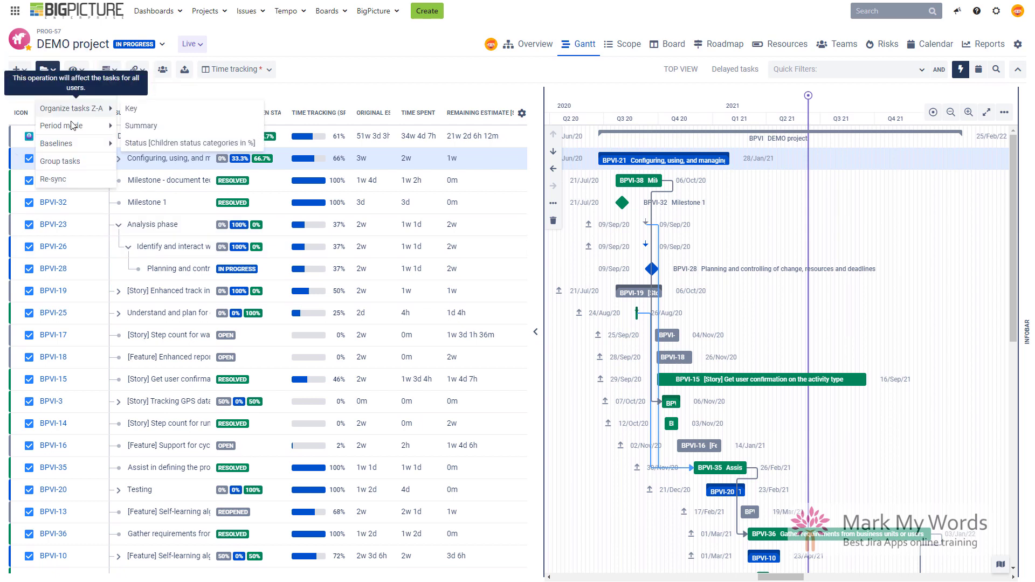
pyautogui.moveTo(78, 125)
pyautogui.click(182, 105)
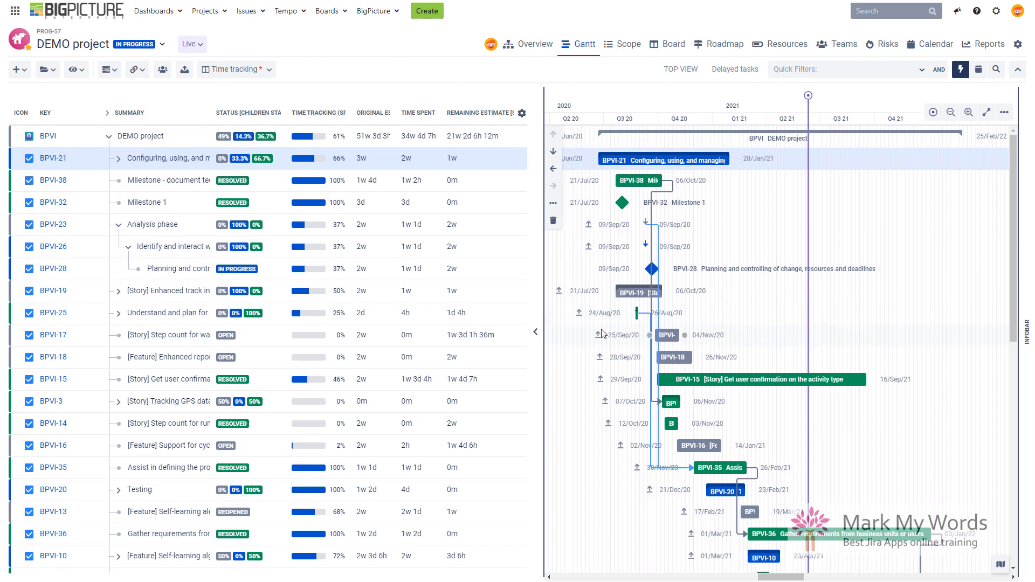
# Group the DEMO project's Gantt tasks by Status.
pyautogui.click(48, 72)
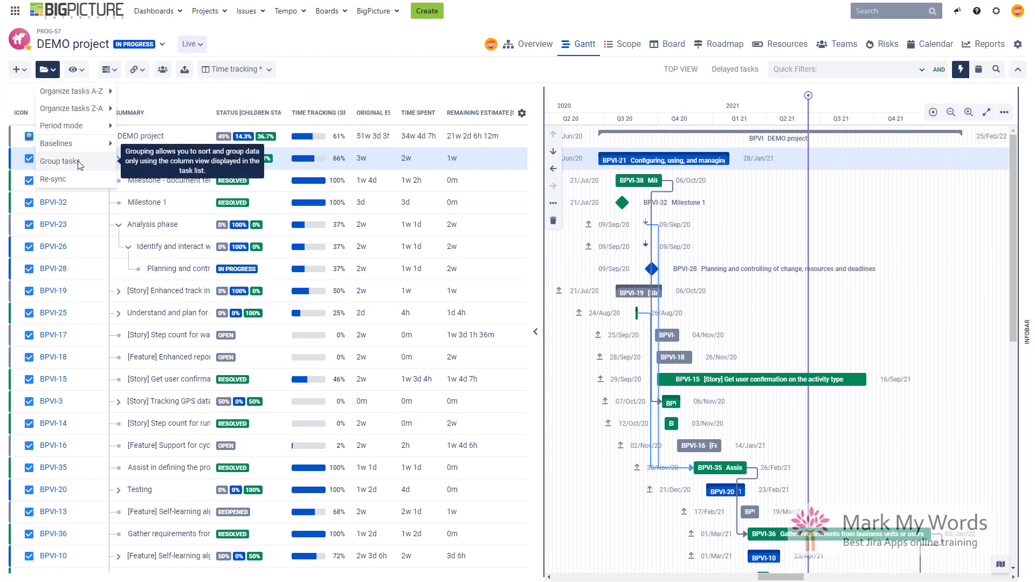
pyautogui.moveTo(69, 146)
pyautogui.click(83, 161)
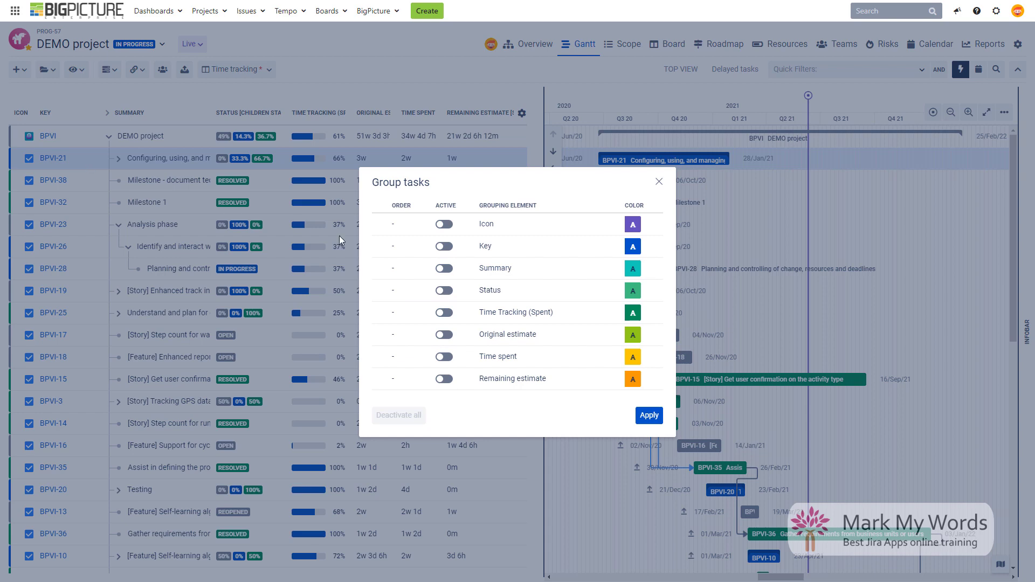
pyautogui.click(445, 291)
pyautogui.click(650, 416)
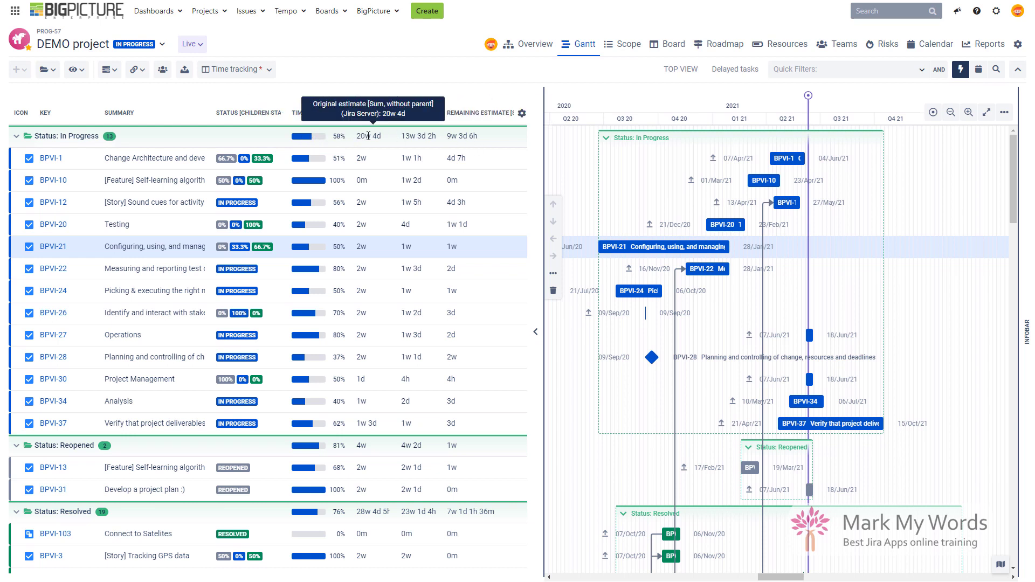
# Deactivate the Status grouping and restore the Gantt's original task hierarchy.
pyautogui.click(47, 69)
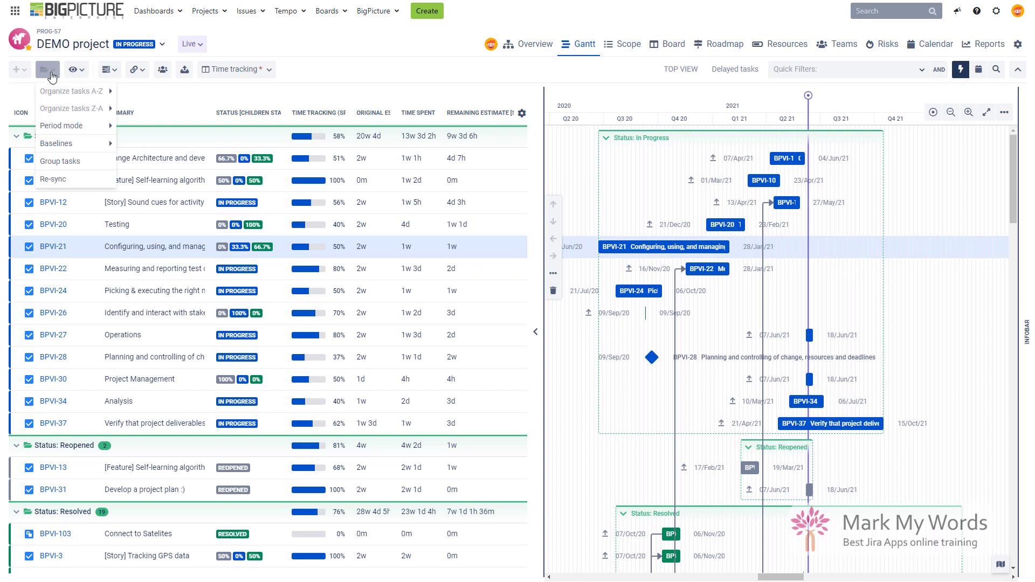
pyautogui.click(64, 160)
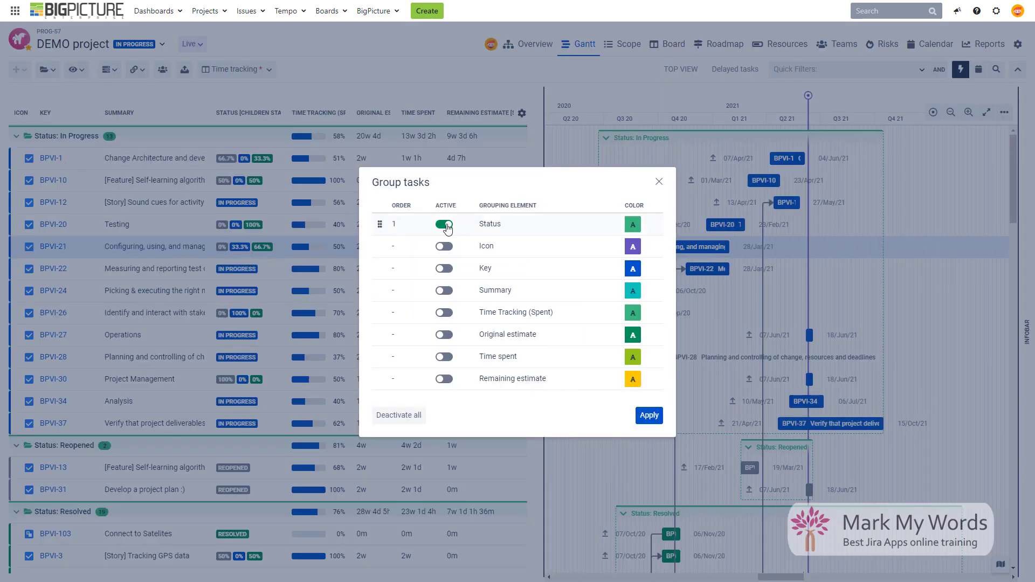
pyautogui.click(649, 416)
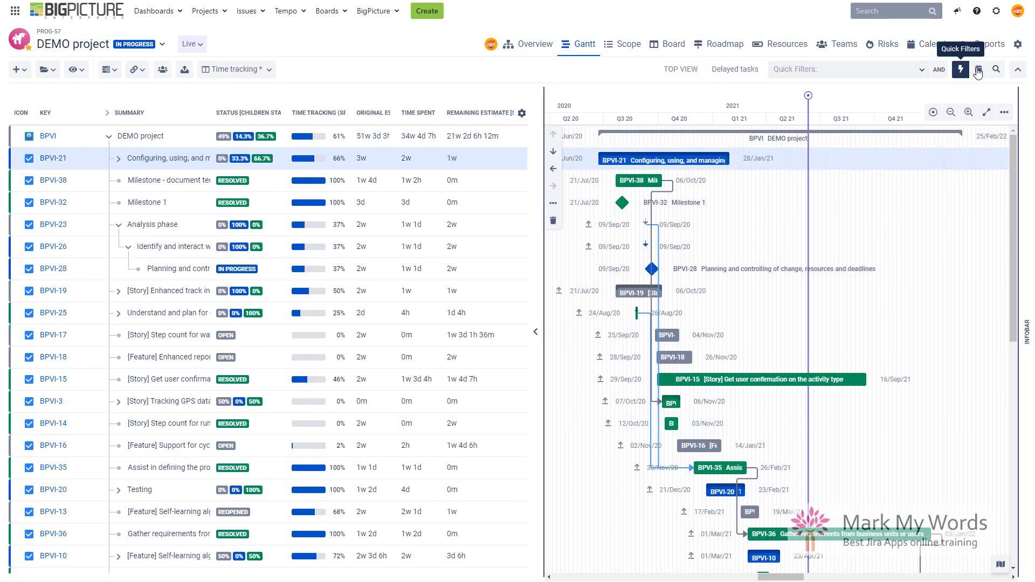
# Look through the available quick filters for the Gantt, applying none of them.
pyautogui.click(844, 74)
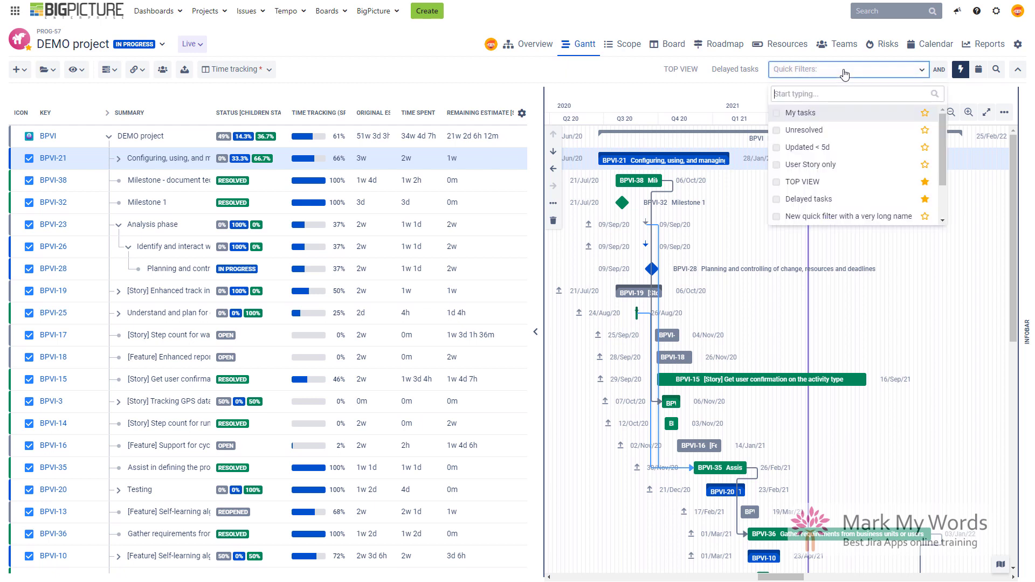
pyautogui.click(716, 87)
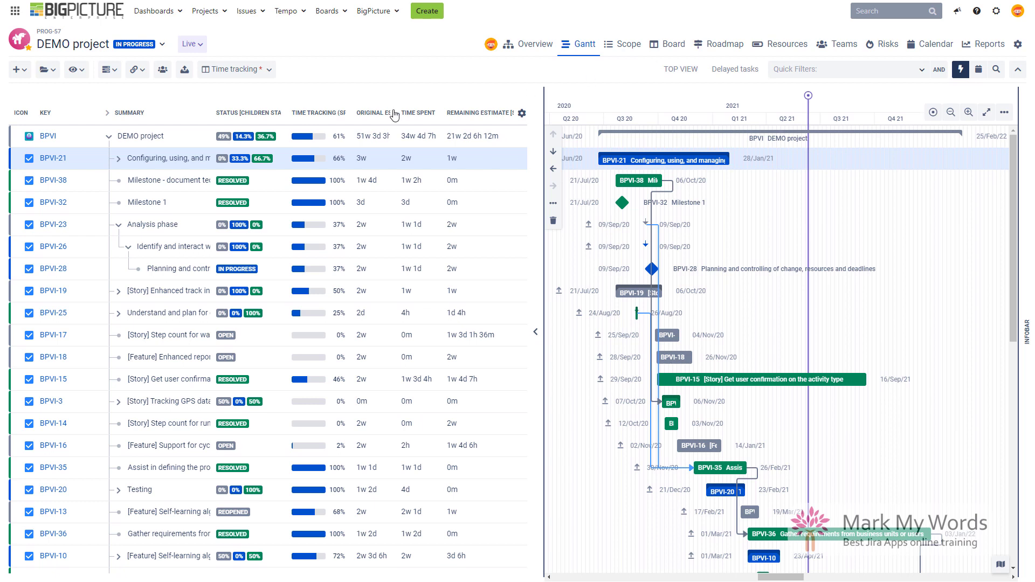
# Turn on the Overdue display in the Gantt and look through the highlighted tasks.
pyautogui.click(76, 70)
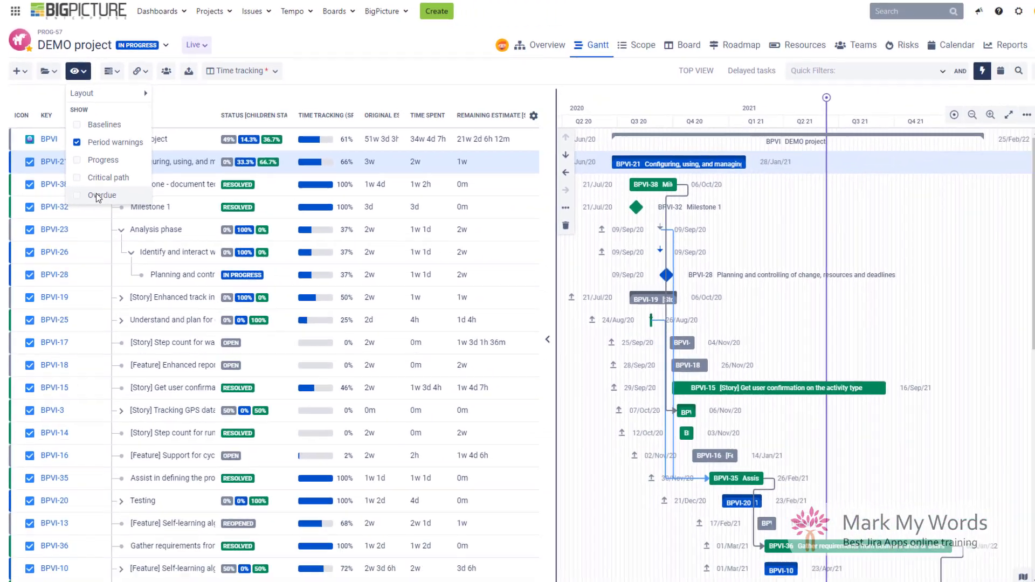
pyautogui.click(135, 268)
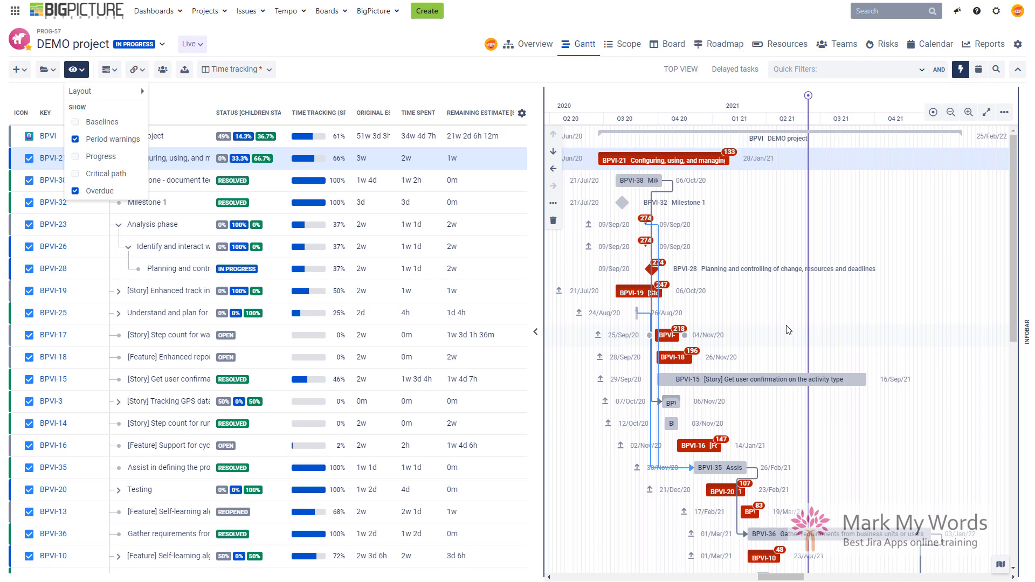
pyautogui.scroll(-4, 788, 329)
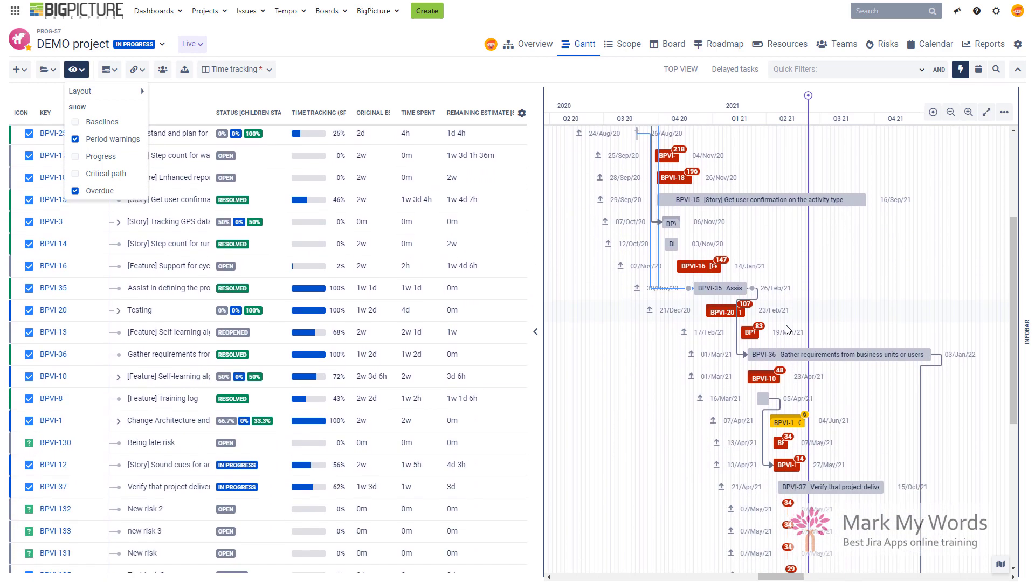
pyautogui.scroll(-1, 788, 330)
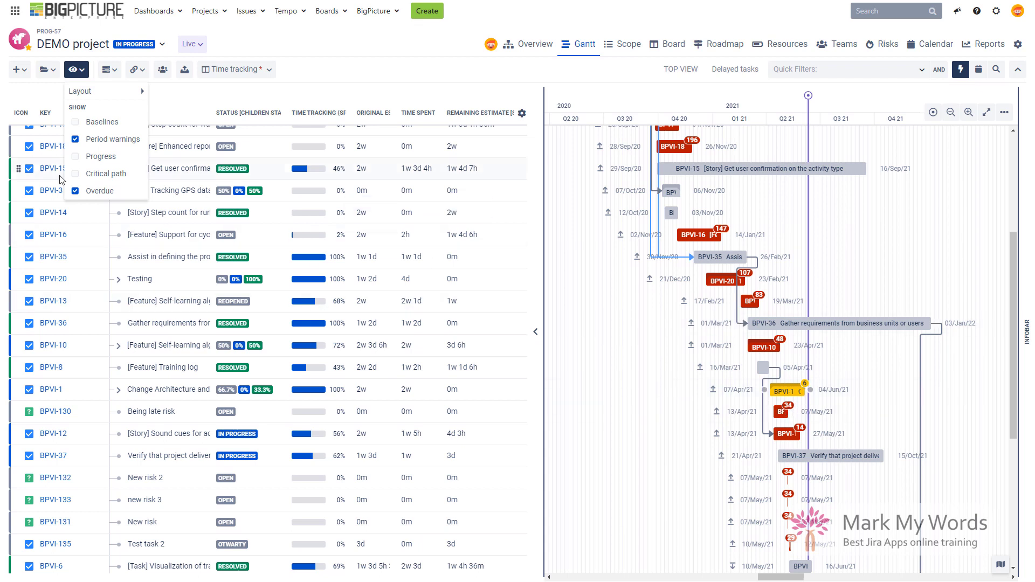
# Turn off the Overdue and Period warnings displays on the Gantt.
pyautogui.click(79, 196)
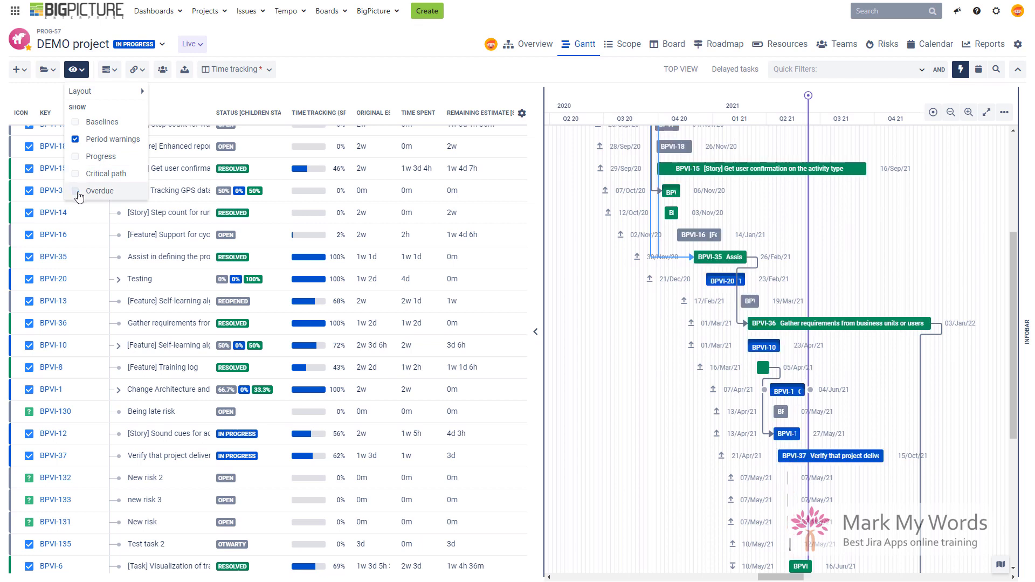
pyautogui.click(76, 160)
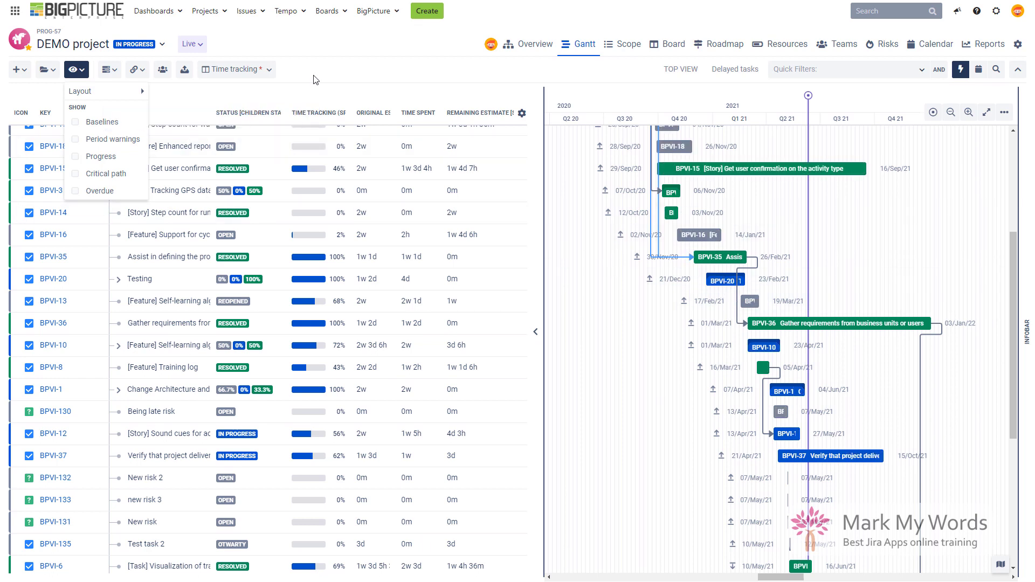
pyautogui.click(313, 80)
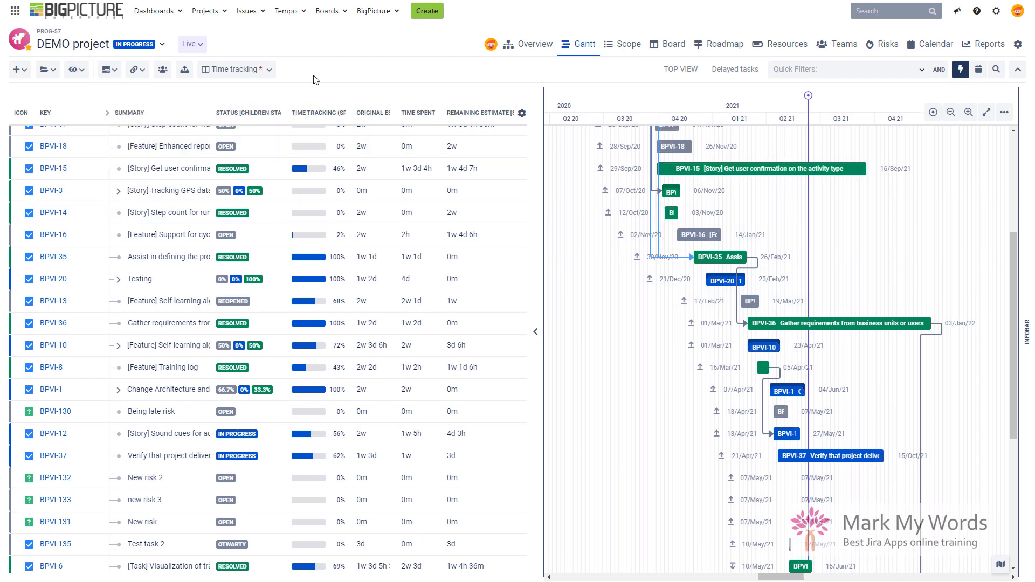
# Open the infobar, collapse its Start to End Dependencies group, and examine the list of overdue tasks.
pyautogui.click(1027, 331)
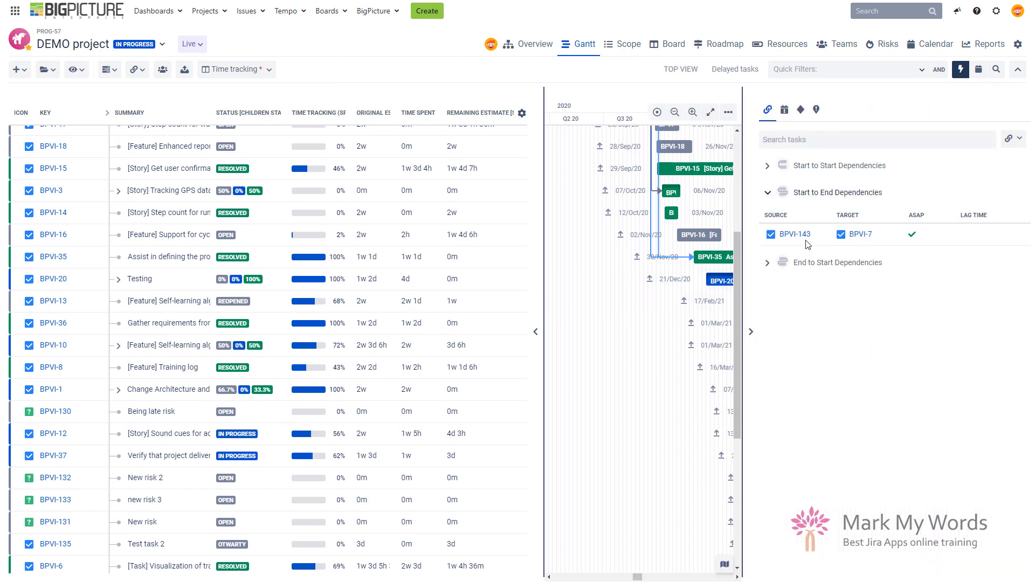
pyautogui.click(769, 193)
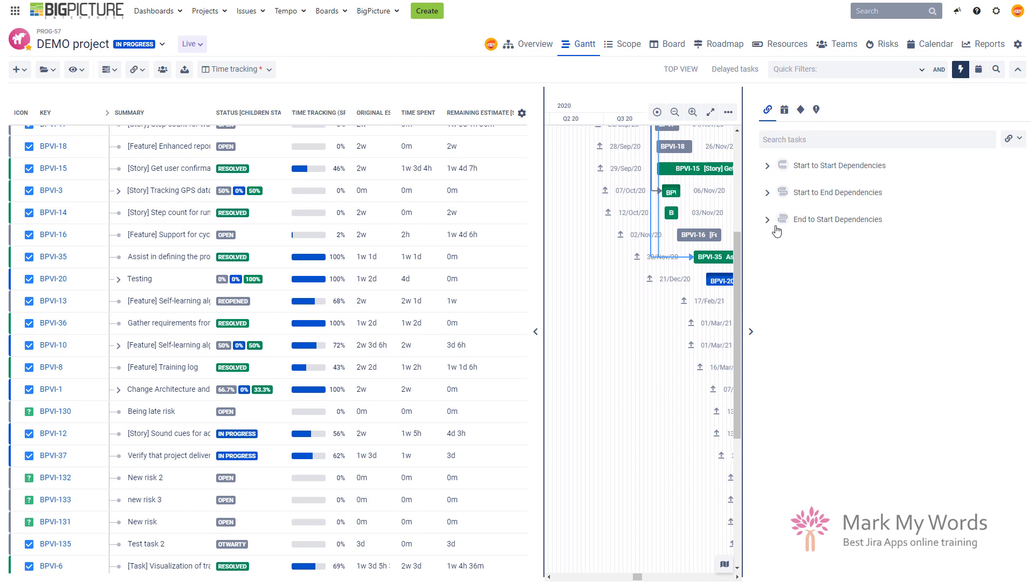
pyautogui.click(784, 109)
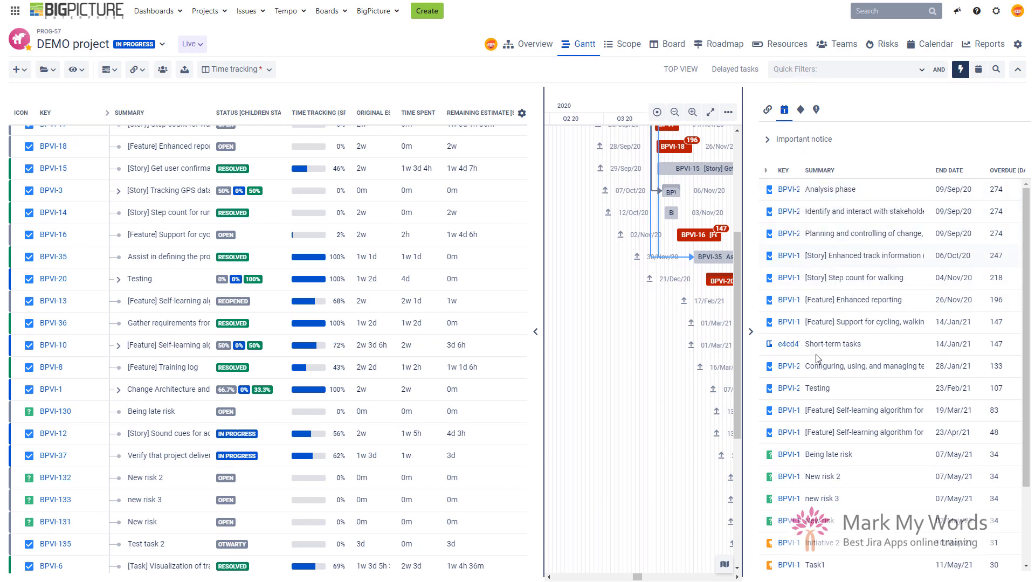
pyautogui.scroll(-2, 816, 355)
pyautogui.scroll(2, 816, 356)
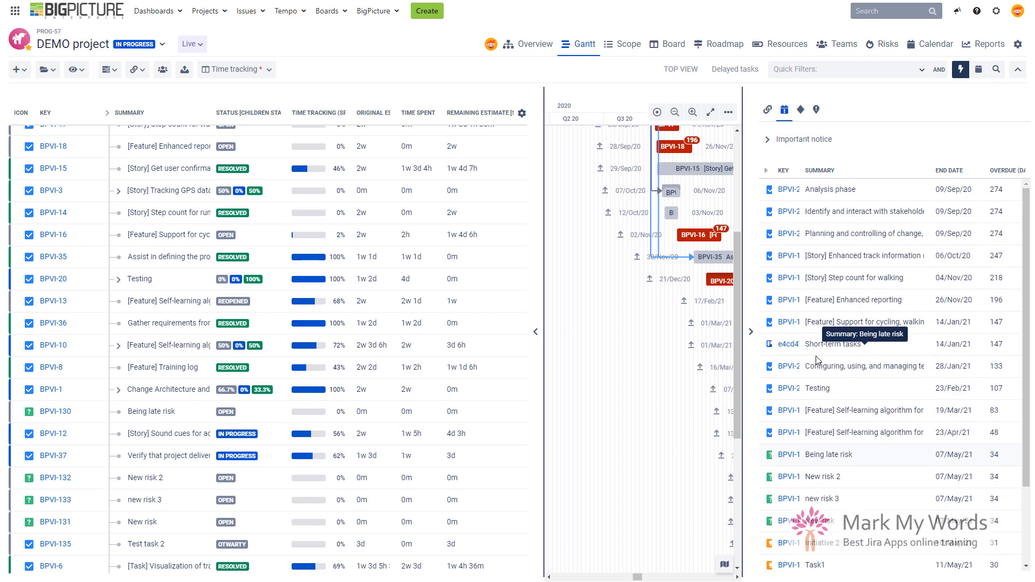
# List the project's milestones in the infobar and locate Milestone 1 on the Gantt.
pyautogui.click(801, 111)
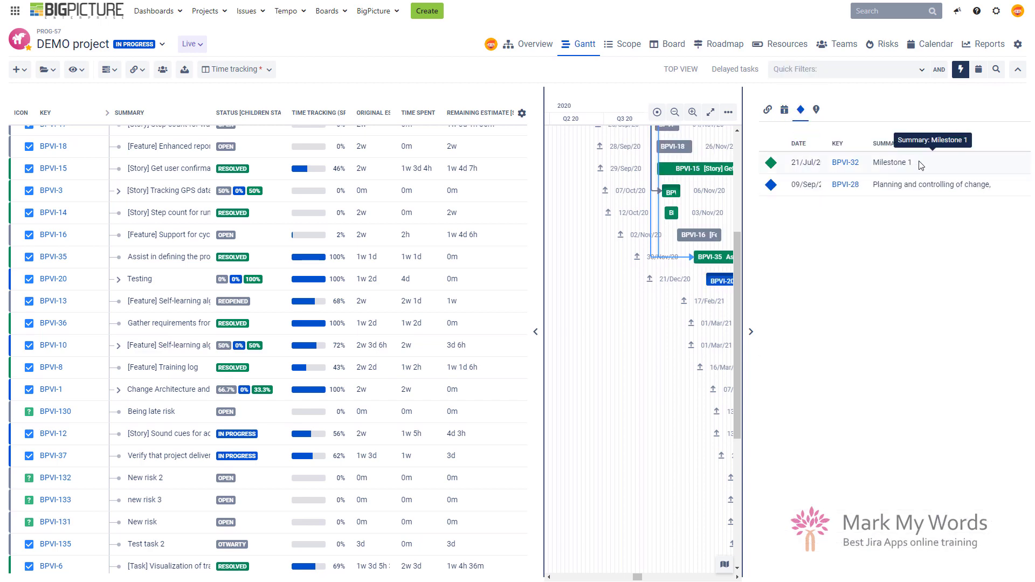
pyautogui.click(926, 167)
pyautogui.moveTo(604, 207)
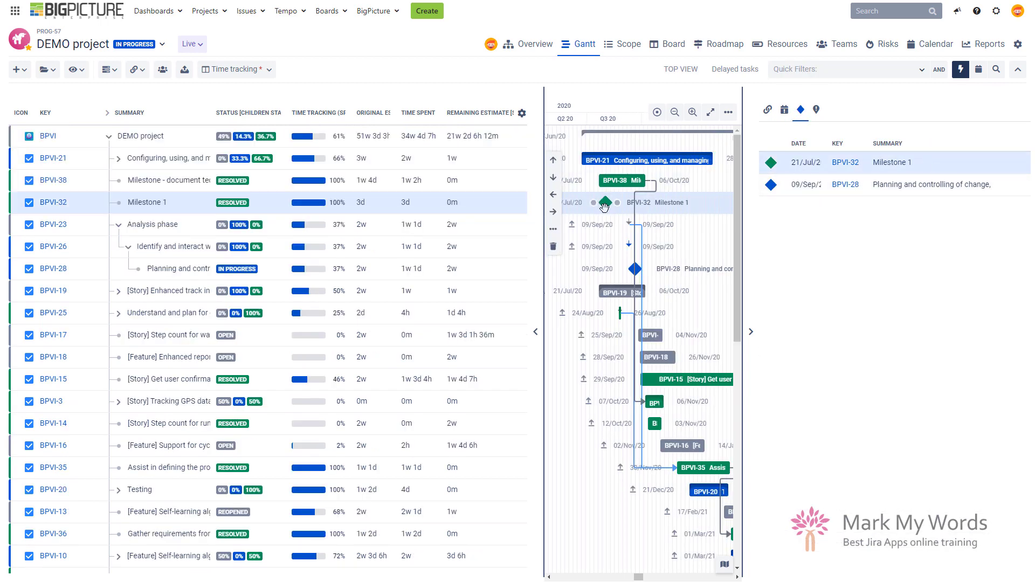
# From the infobar's last list, locate the Gather requirements task on the Gantt, and close the infobar.
pyautogui.click(818, 112)
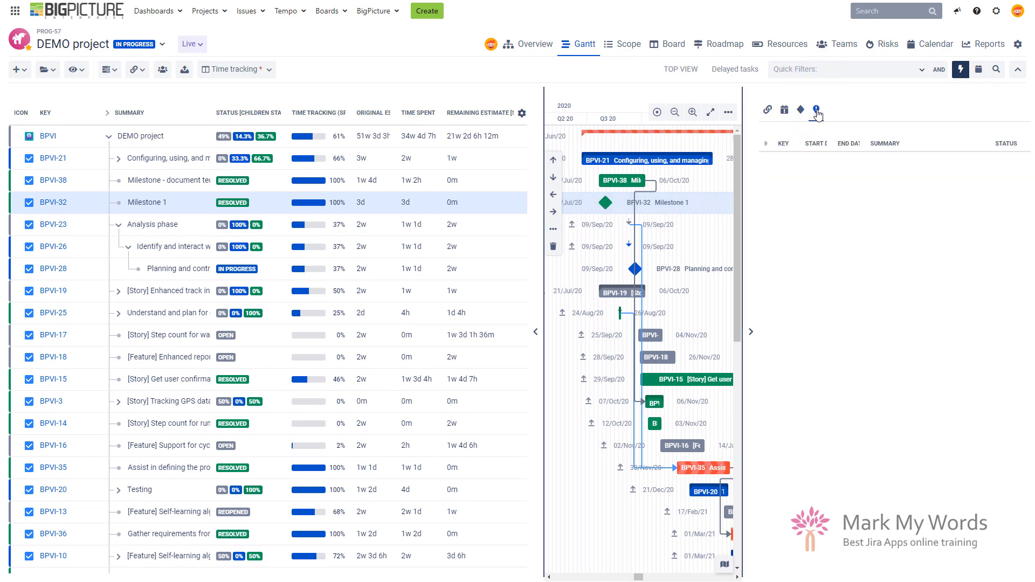
pyautogui.click(835, 193)
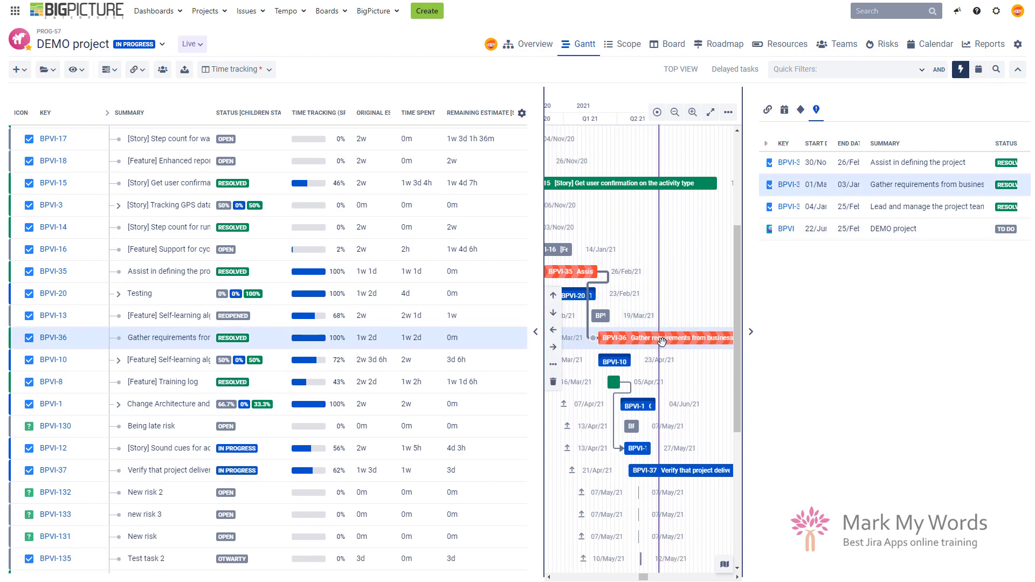
pyautogui.click(751, 331)
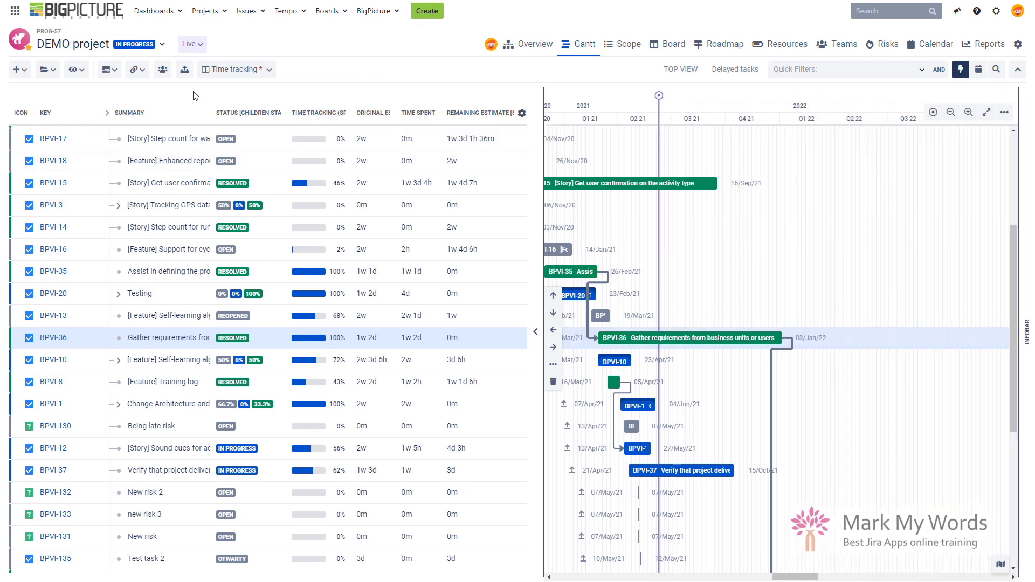
# Show the users' workload below the Gantt and enlarge the timeline to read their weekly figures from February to June 2021.
pyautogui.click(163, 70)
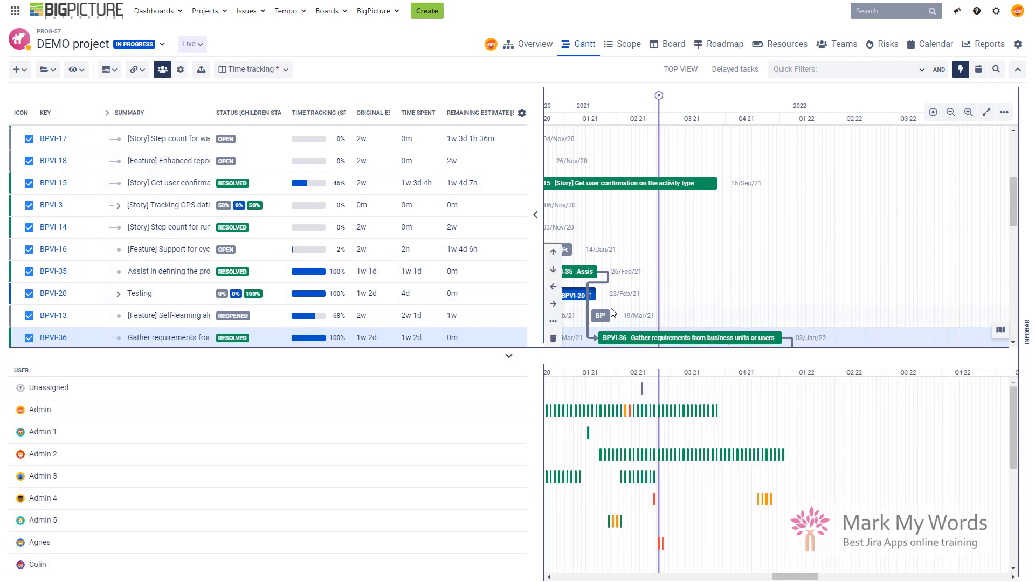
pyautogui.hscroll(-1, 685, 435)
pyautogui.hscroll(-10, 687, 438)
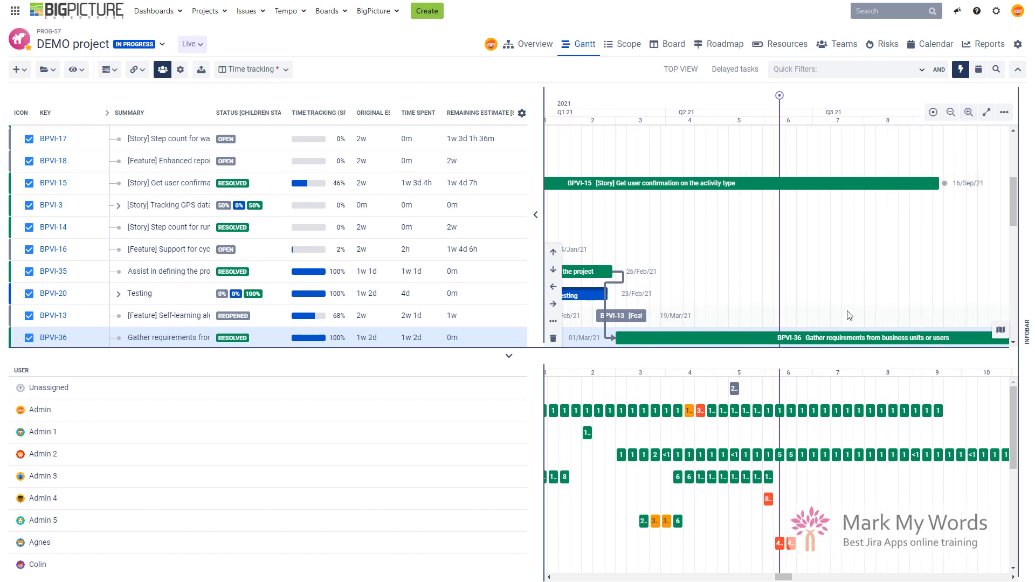
pyautogui.click(968, 113)
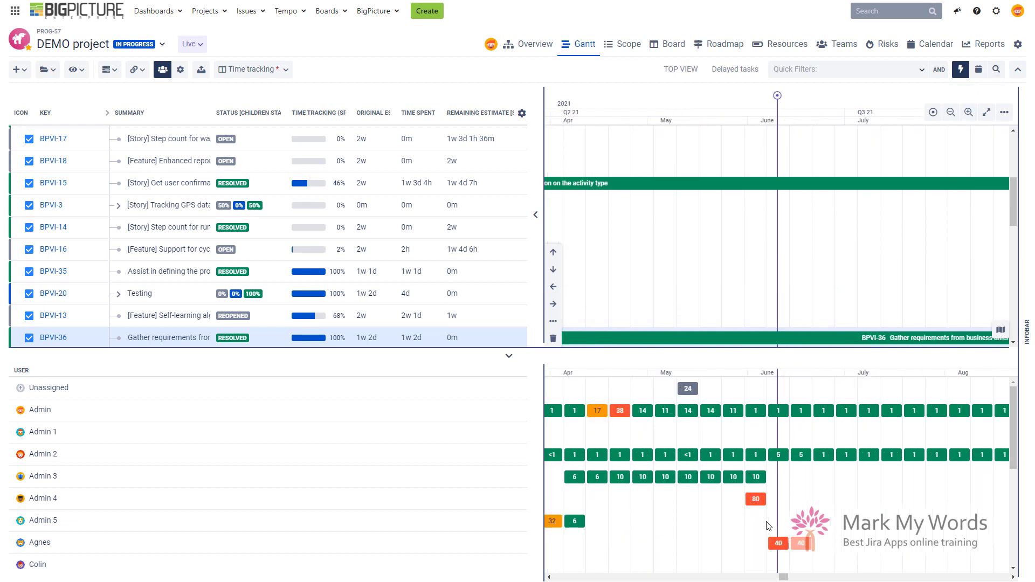
pyautogui.hscroll(-5, 638, 527)
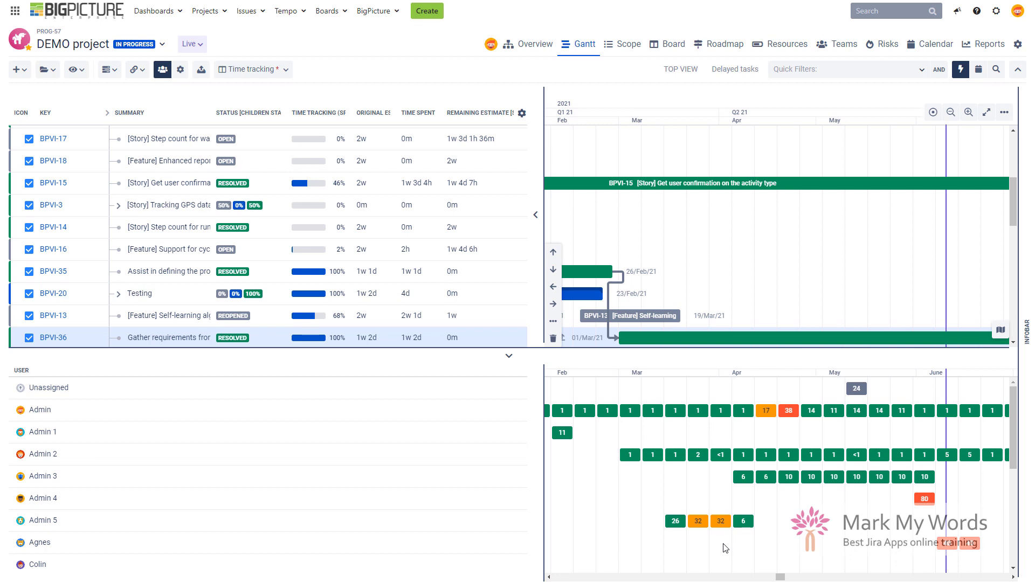
# Hide the users' workload below the Gantt and review the options for creating, importing and cloning tasks.
pyautogui.moveTo(693, 524)
pyautogui.click(168, 72)
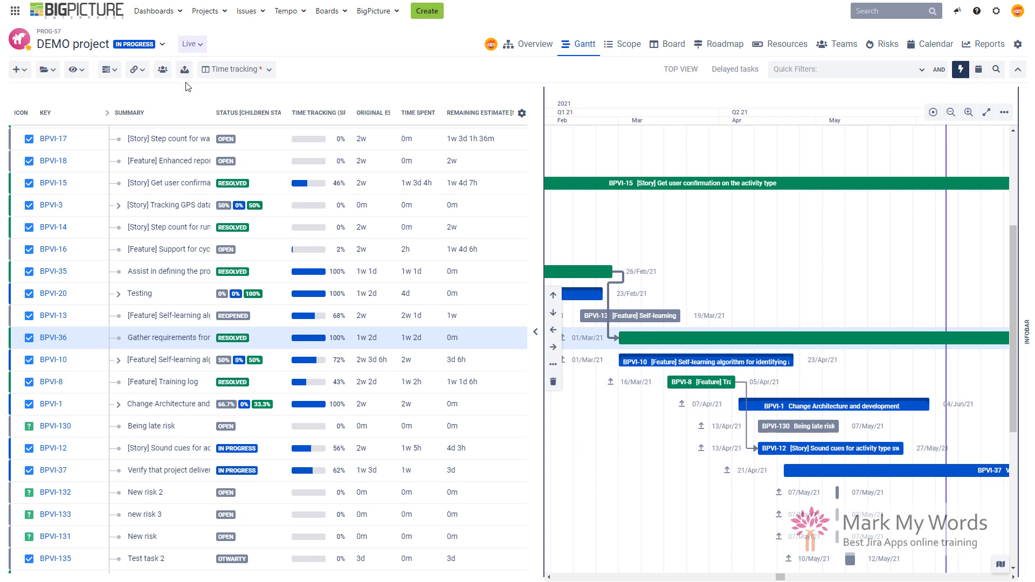
pyautogui.click(20, 70)
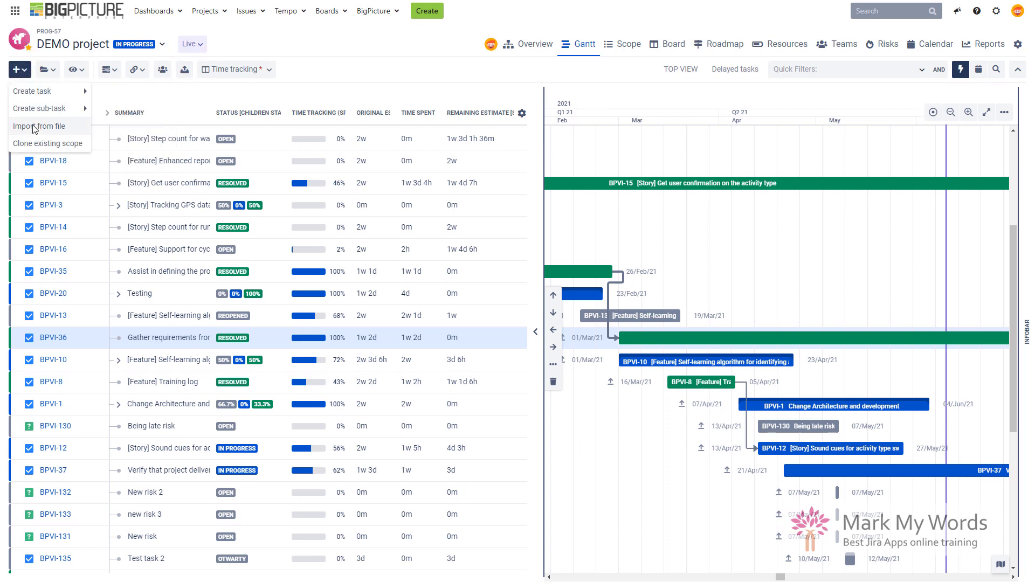
pyautogui.click(182, 91)
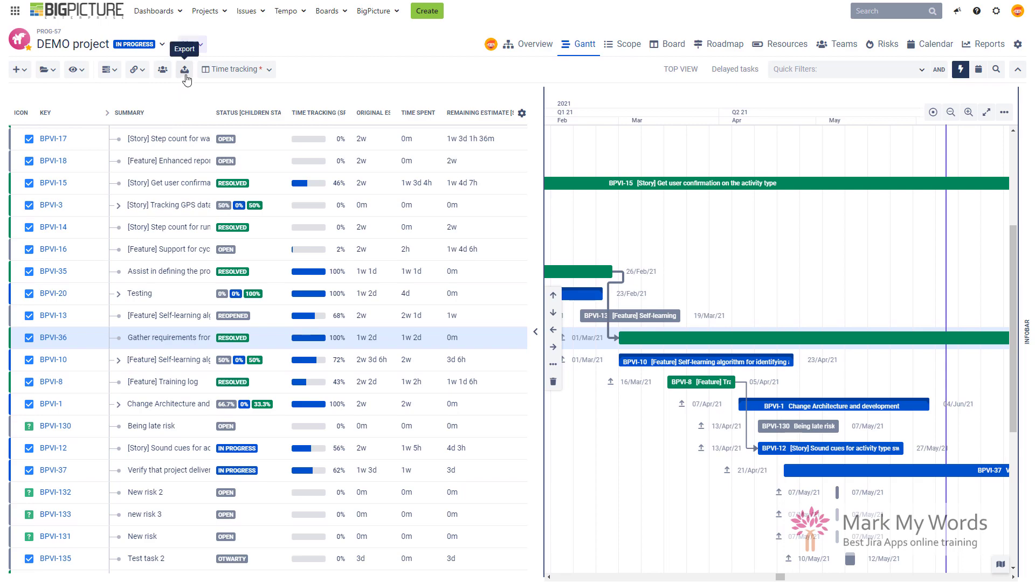
# Review the Gantt's export formats and the list of the project's scenarios, leaving the live version active.
pyautogui.click(184, 69)
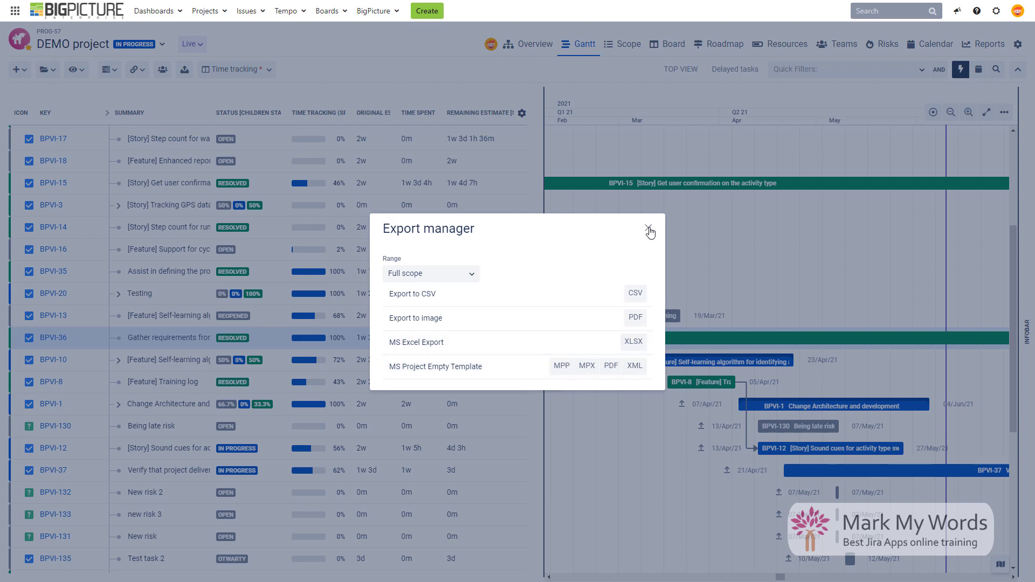
pyautogui.click(648, 228)
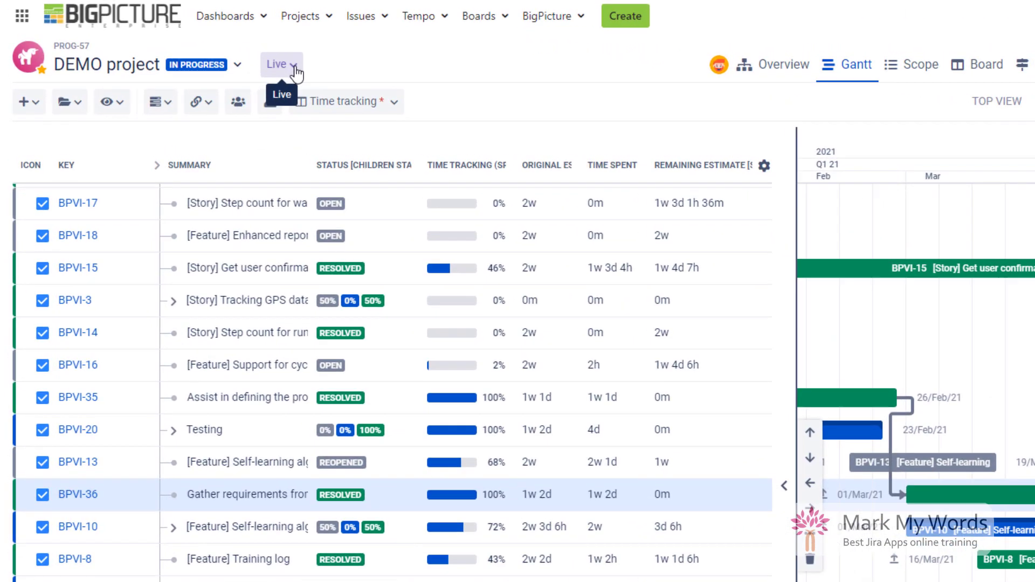
pyautogui.click(201, 45)
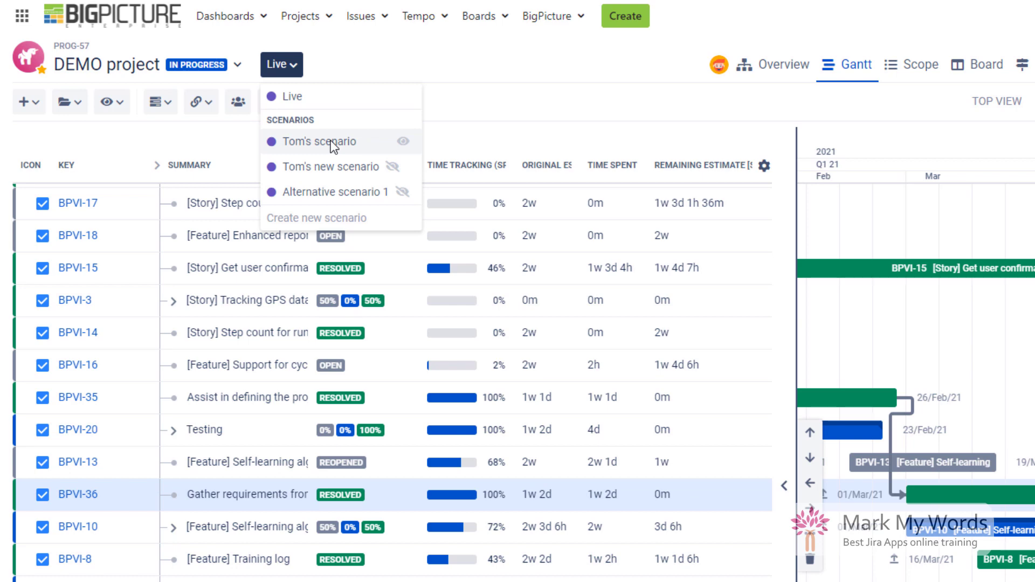
pyautogui.click(470, 101)
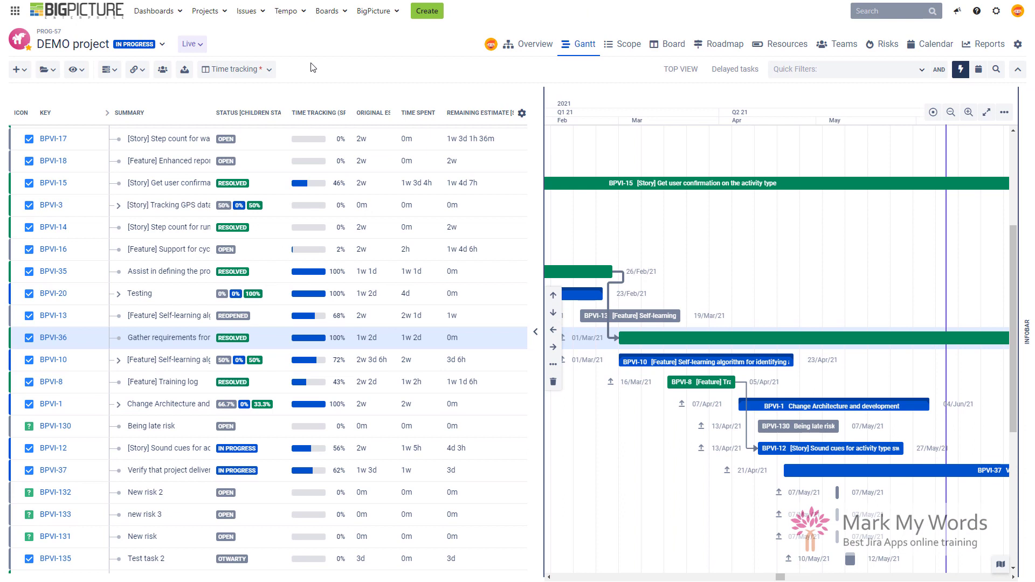
# Expand the BPVI-3 story's sub-tasks on the Gantt and open the project's Resources module.
pyautogui.click(119, 205)
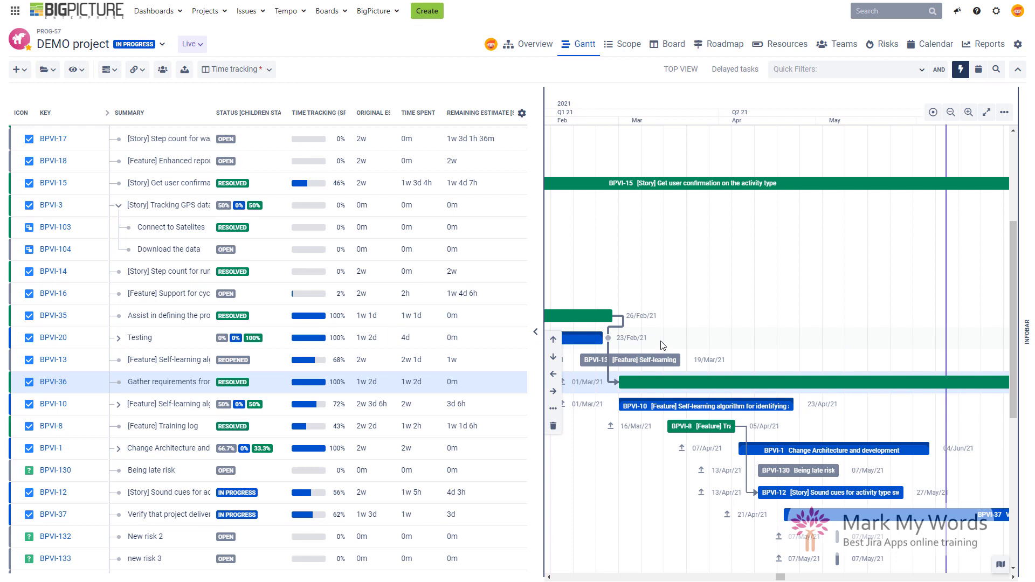
pyautogui.click(788, 46)
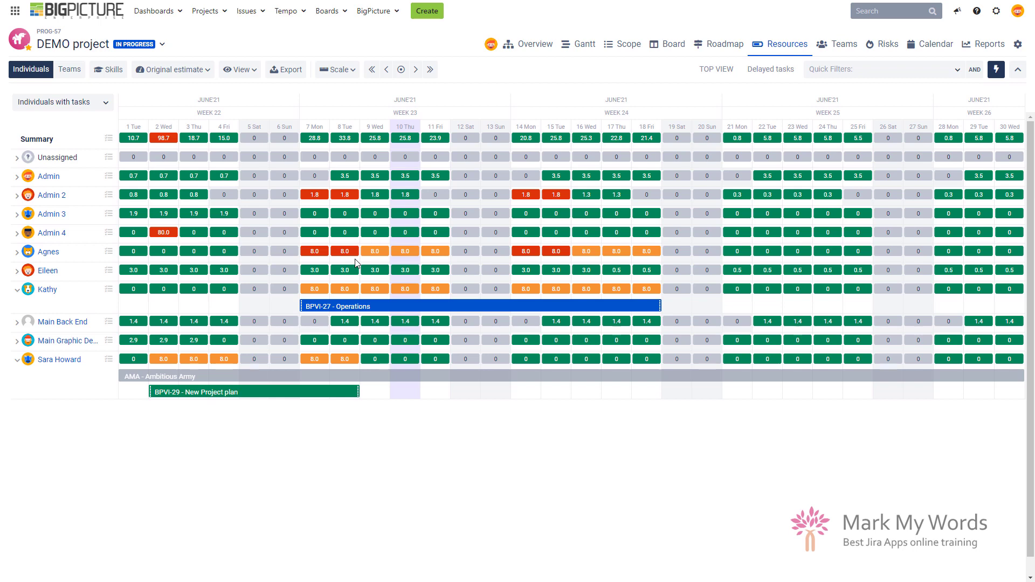
# Show the individuals' capacity beneath their daily workload to compare the figures, and hide the capacity again.
pyautogui.click(240, 69)
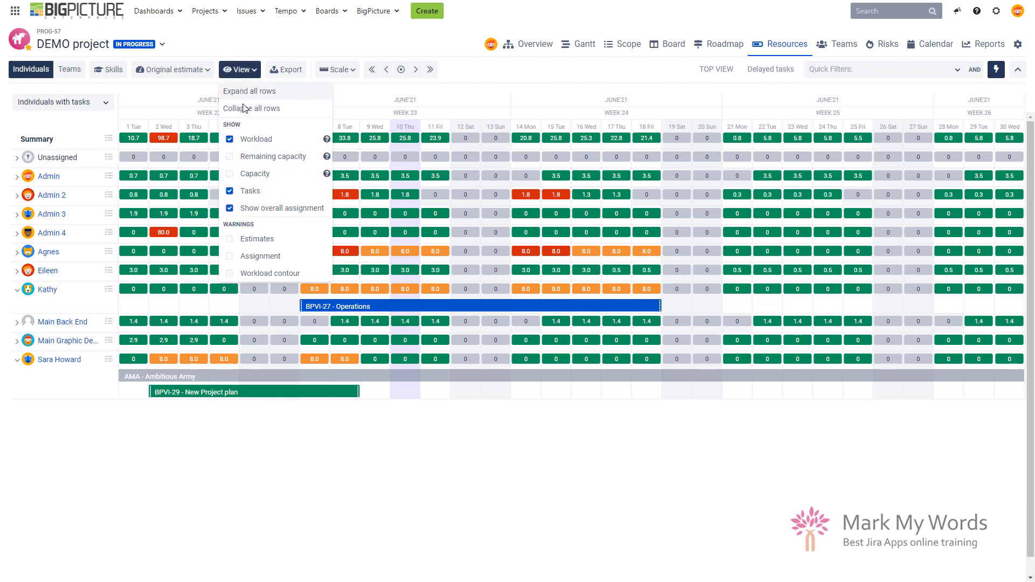
pyautogui.click(236, 176)
pyautogui.click(488, 93)
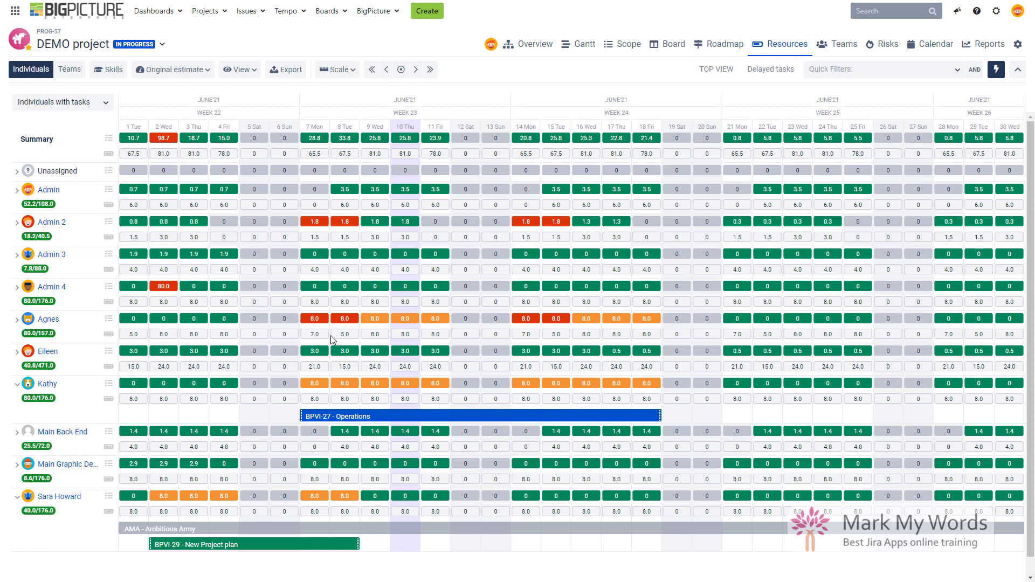
pyautogui.click(241, 70)
pyautogui.click(313, 173)
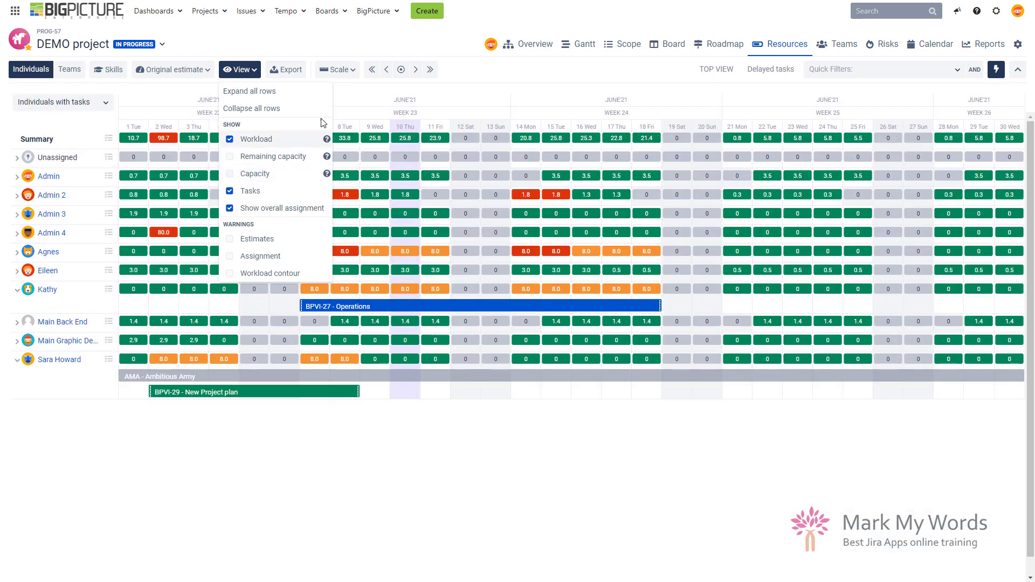
# Try weekly and monthly aggregation of the individuals' workload, and extend the time period to a half year.
pyautogui.click(351, 70)
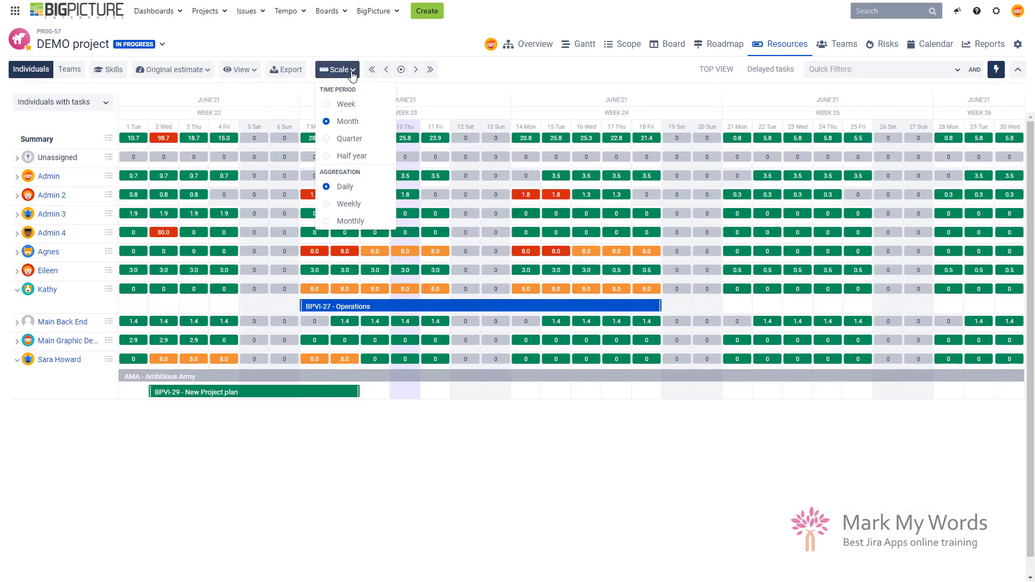
pyautogui.click(349, 205)
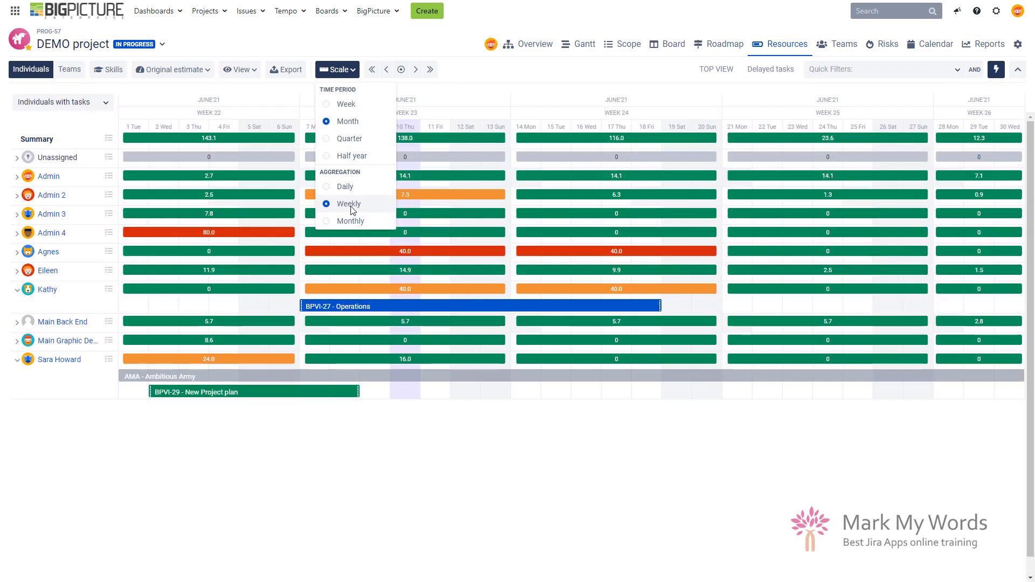
pyautogui.click(352, 222)
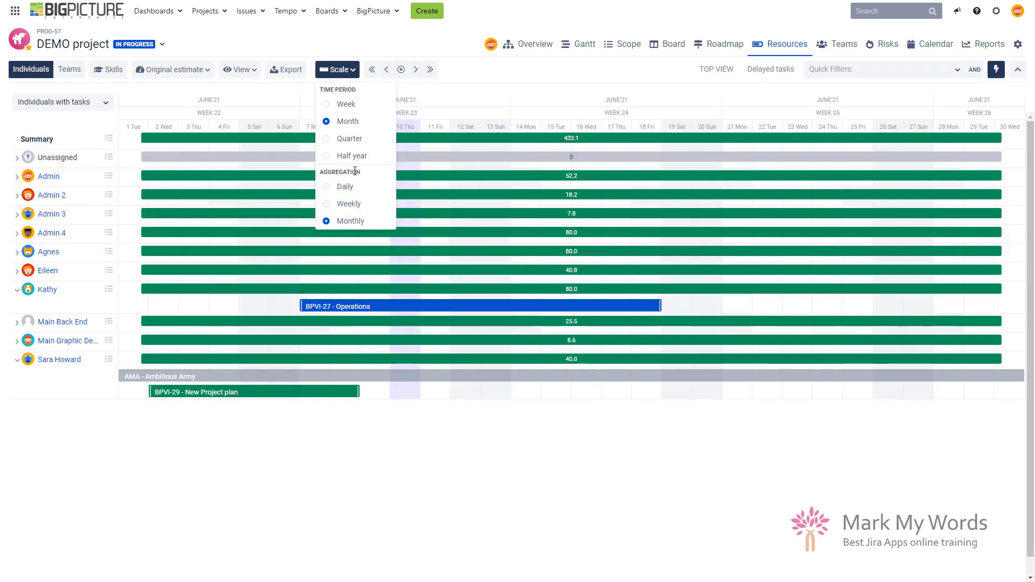
pyautogui.click(352, 156)
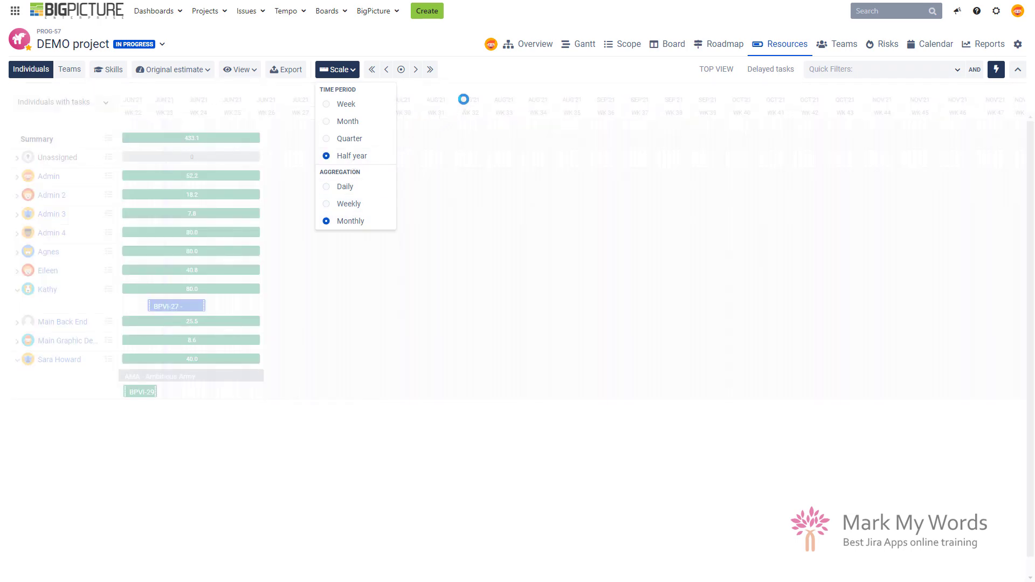
pyautogui.click(482, 81)
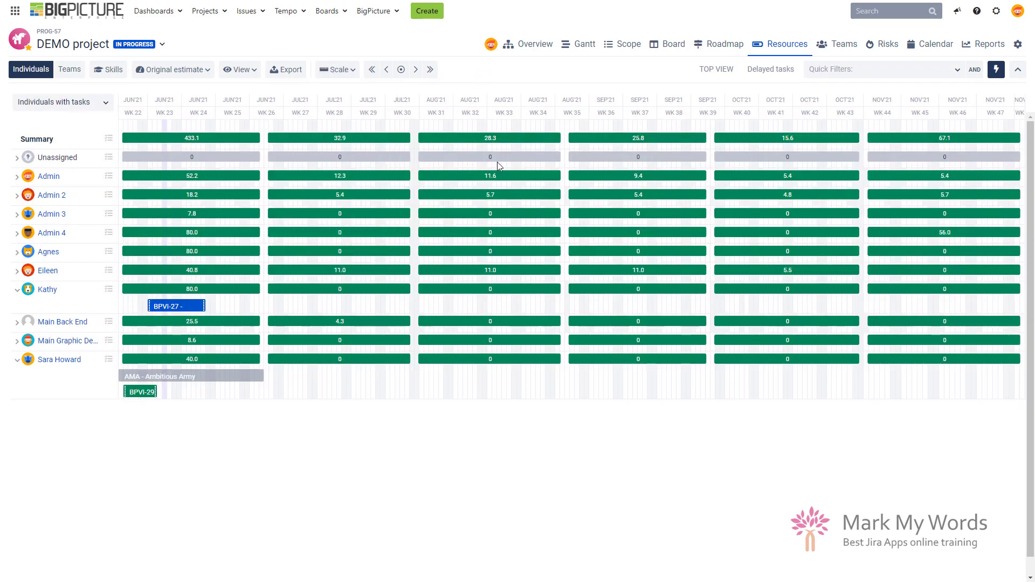
# Move the resource timeline back to May 2021 and set a one-month time period with daily aggregation.
pyautogui.click(385, 76)
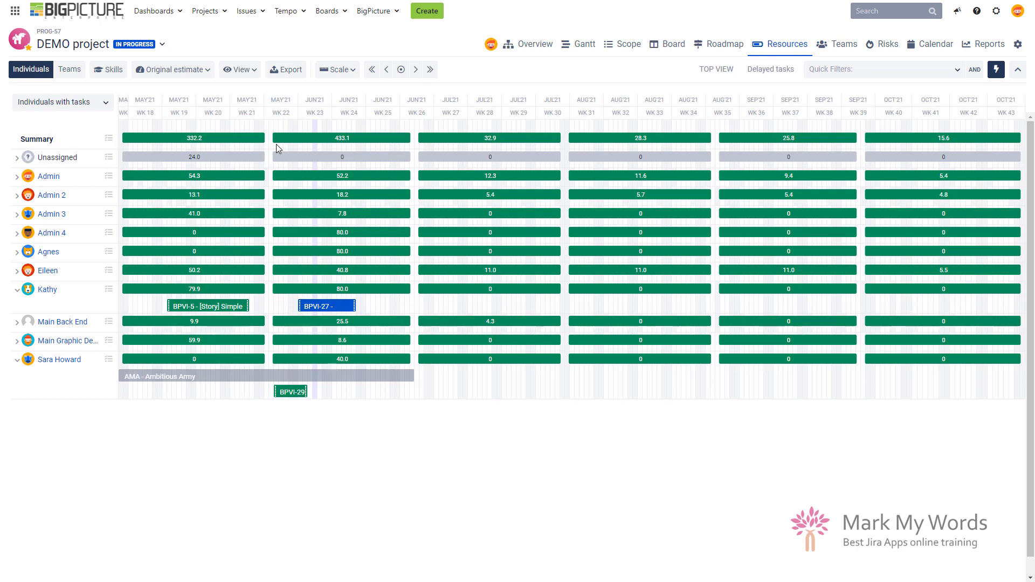
pyautogui.click(345, 70)
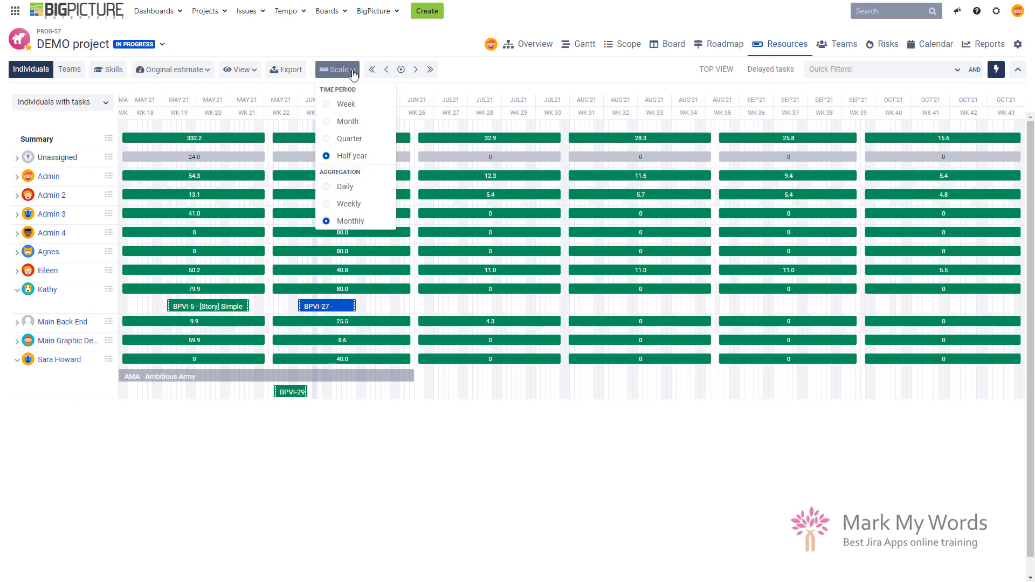
pyautogui.click(347, 122)
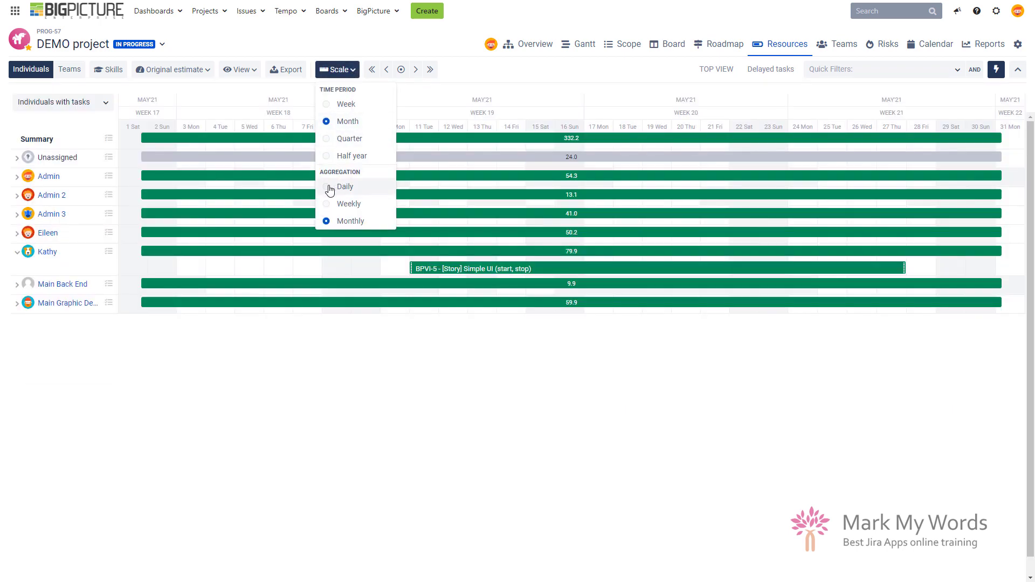
pyautogui.click(330, 187)
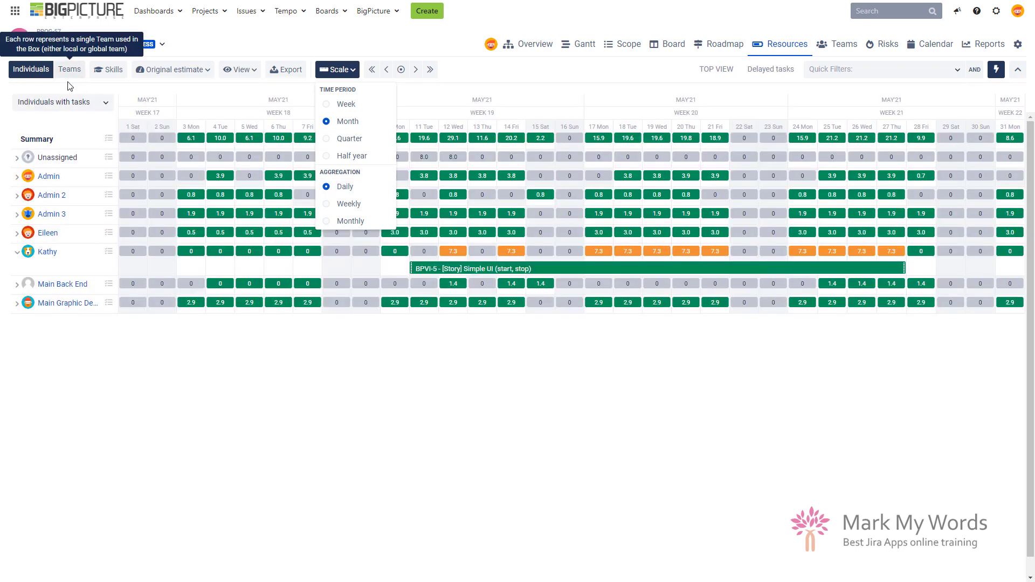
# Group the resource workload by teams, and examine the workload per skill in an enlarged lower section before hiding it.
pyautogui.click(70, 71)
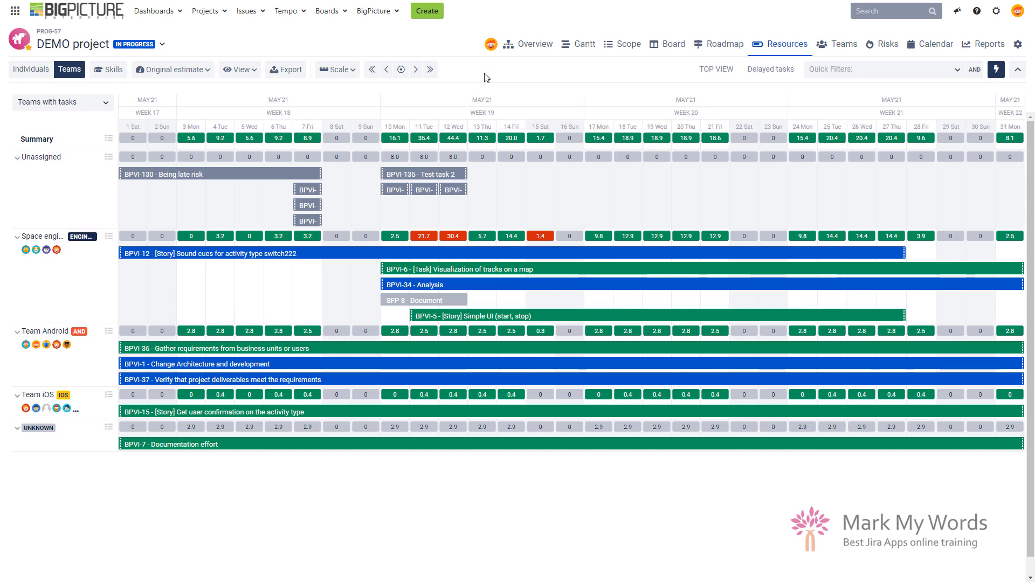
pyautogui.click(109, 73)
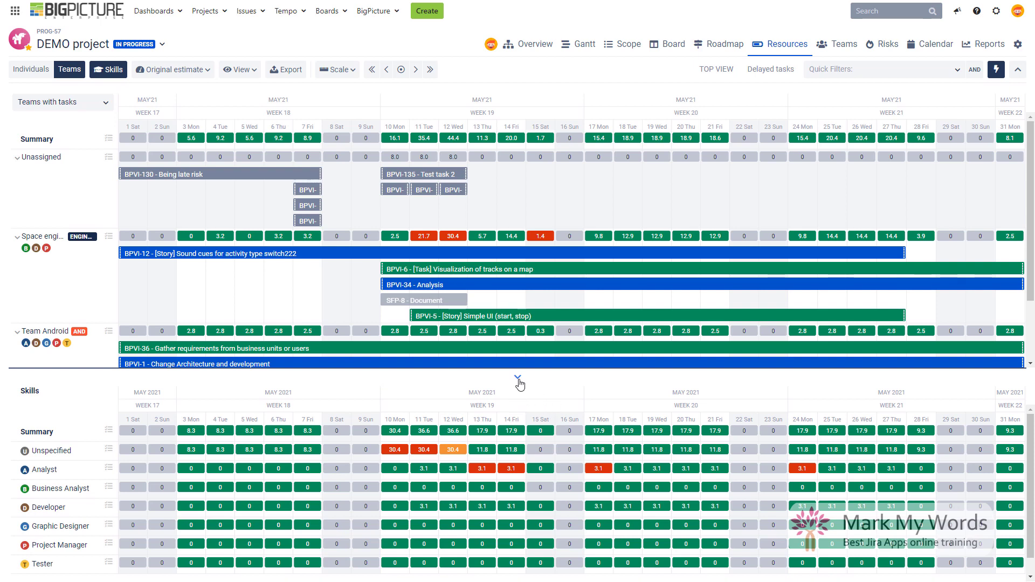
pyautogui.moveTo(528, 370); pyautogui.dragTo(529, 249)
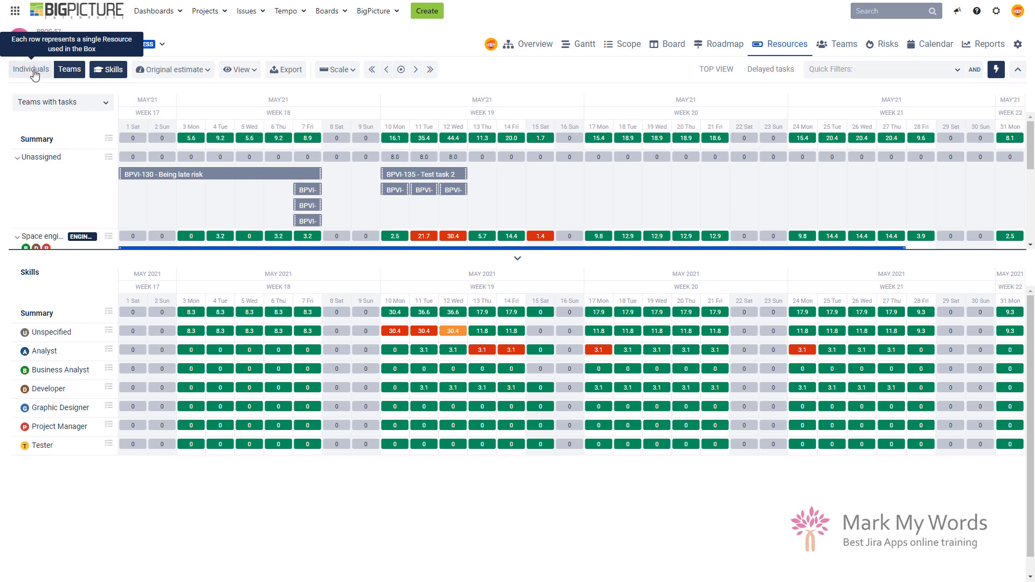
pyautogui.click(110, 70)
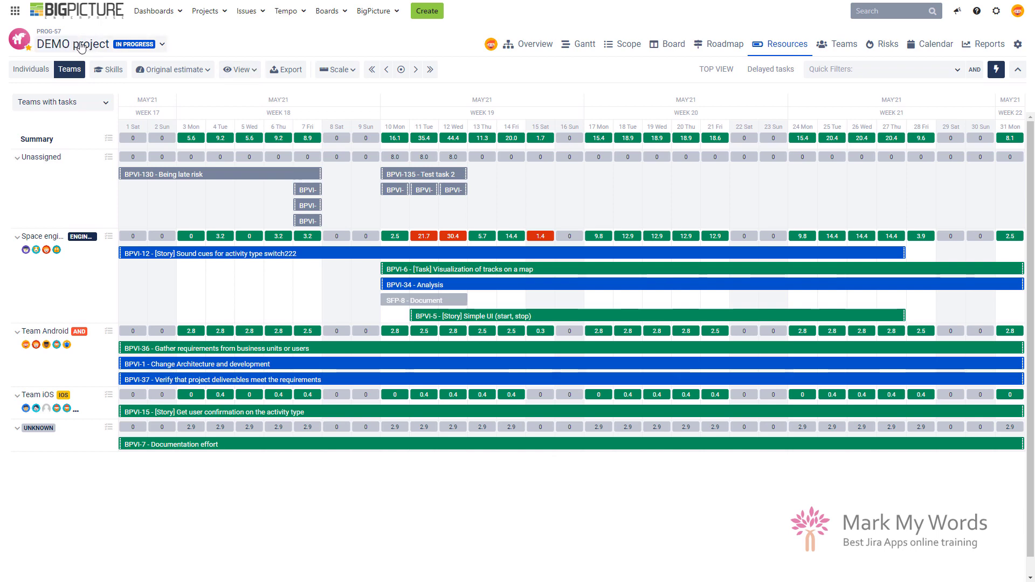
# Turn off the overall assignment display to compare the teams' workload without other projects' tasks, and turn it back on.
pyautogui.click(246, 71)
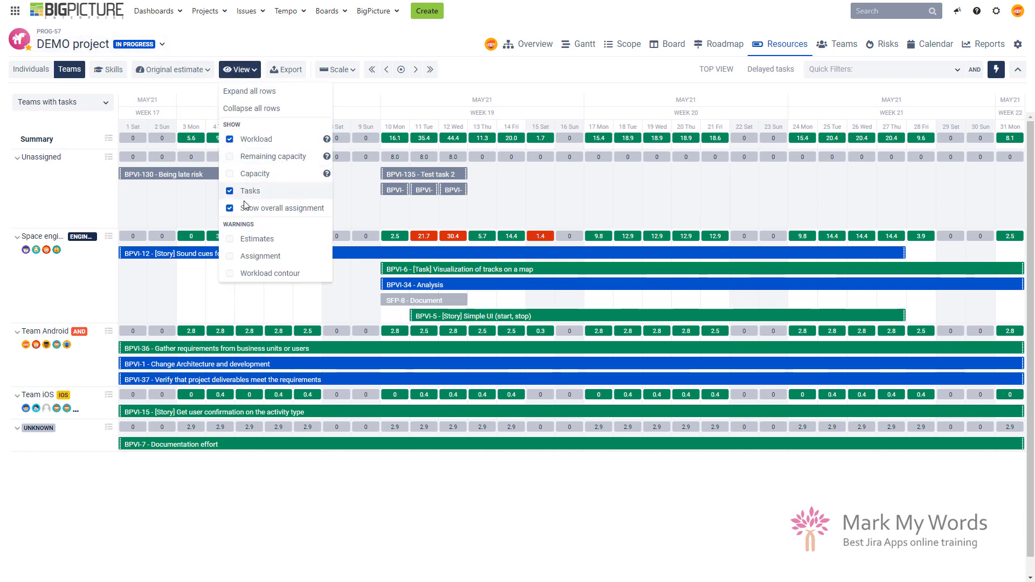
pyautogui.click(231, 210)
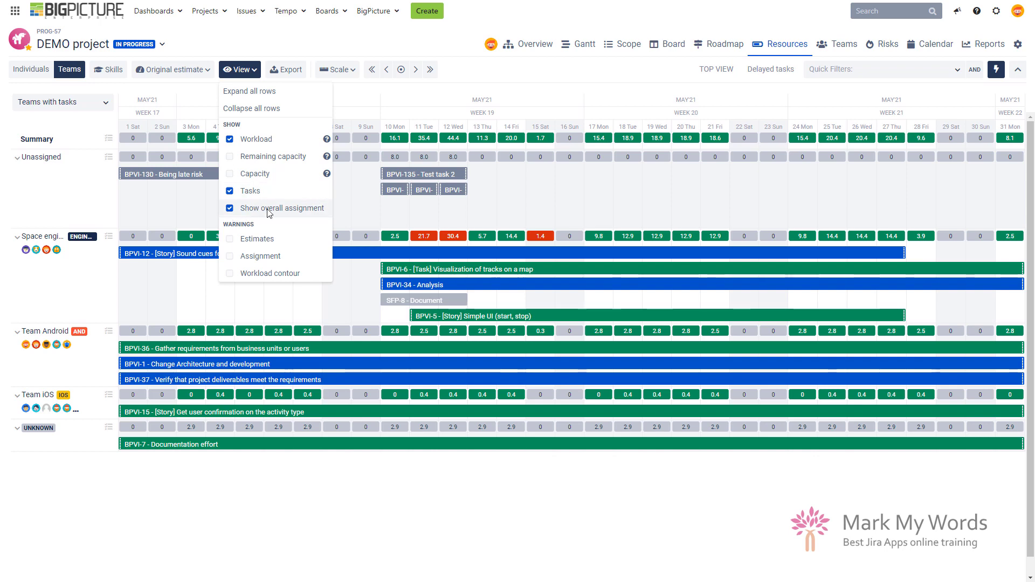
pyautogui.click(356, 198)
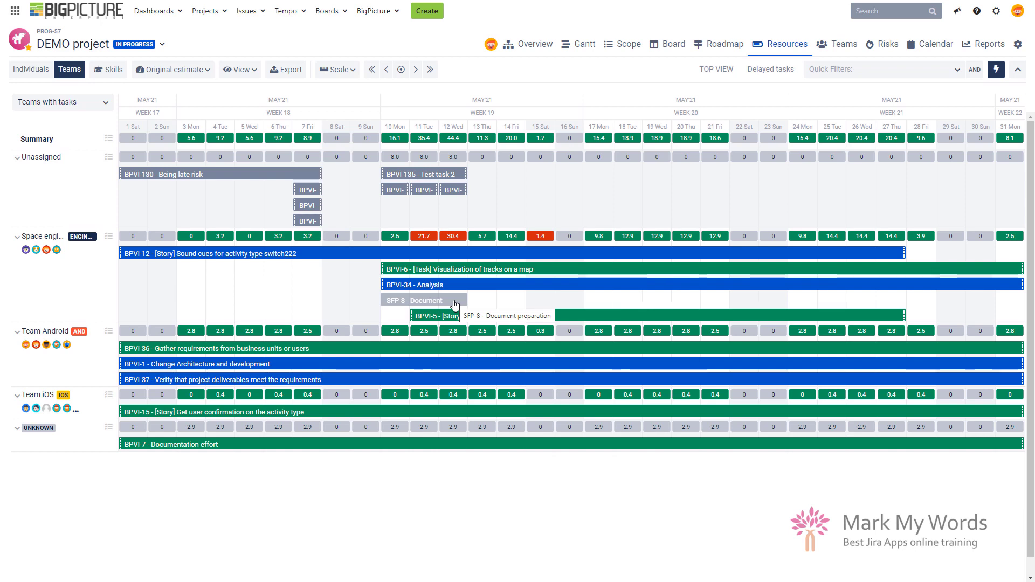
pyautogui.click(240, 69)
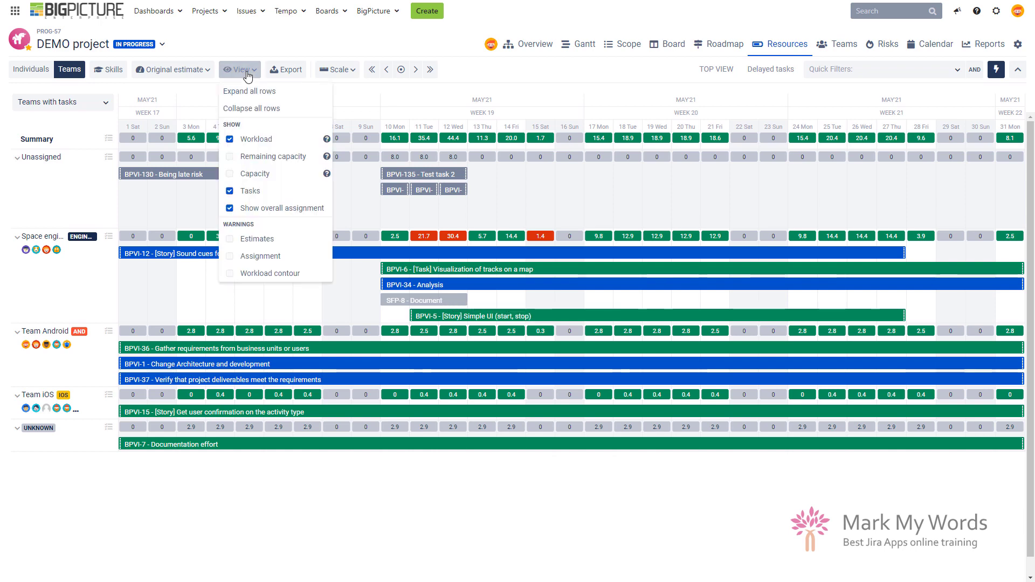
pyautogui.click(230, 209)
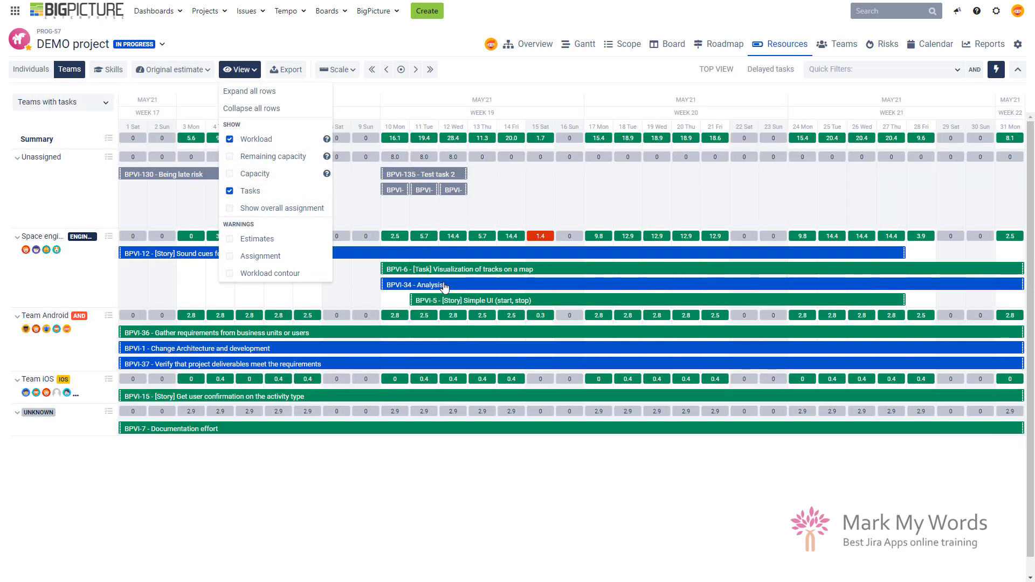
pyautogui.click(230, 208)
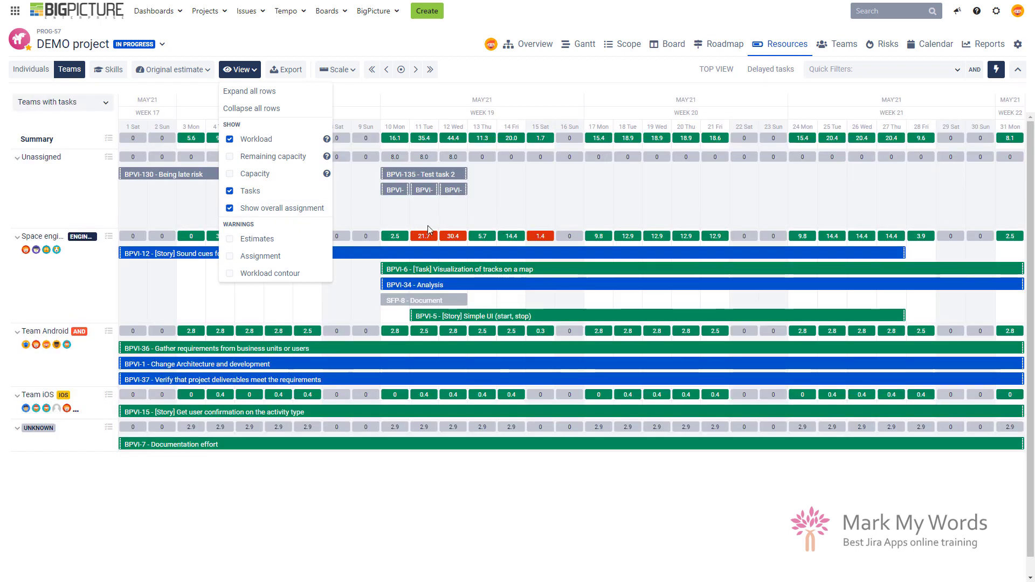
pyautogui.click(467, 212)
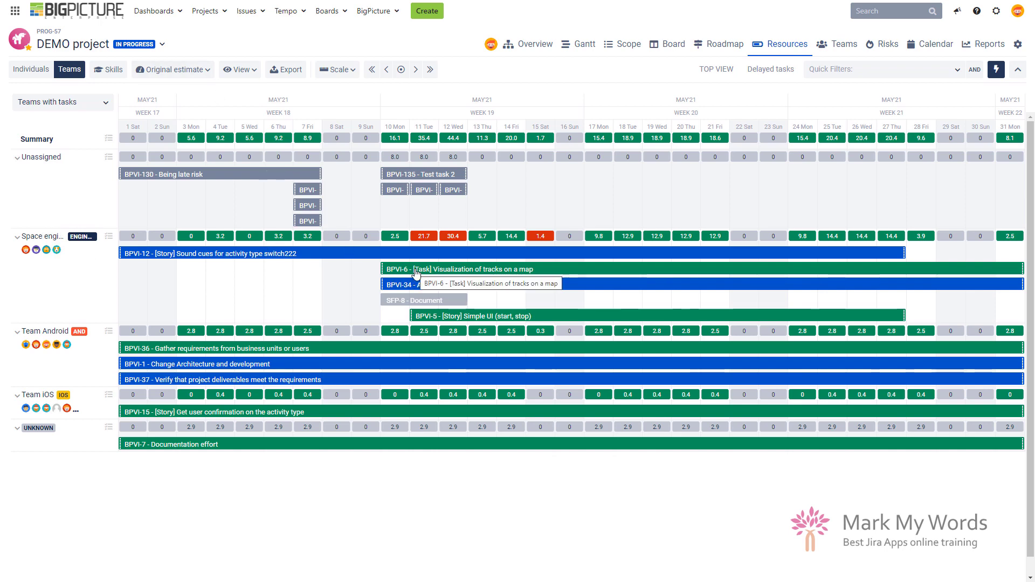
# Open the details of SFP-8 Document preparation and BPVI-135 Test task 2 to compare their assignees, estimates and workload contouring.
pyautogui.click(425, 302)
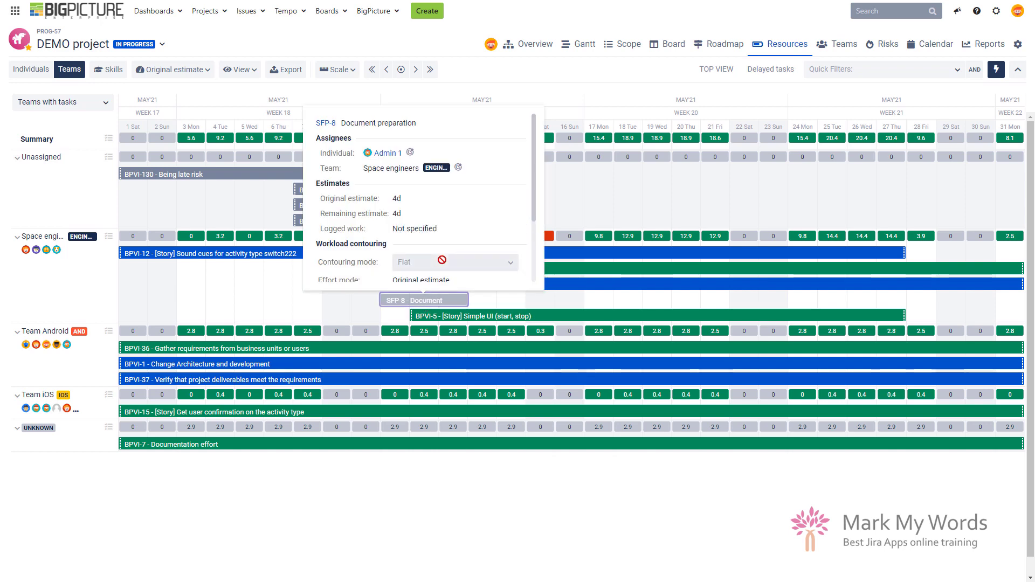
pyautogui.click(585, 303)
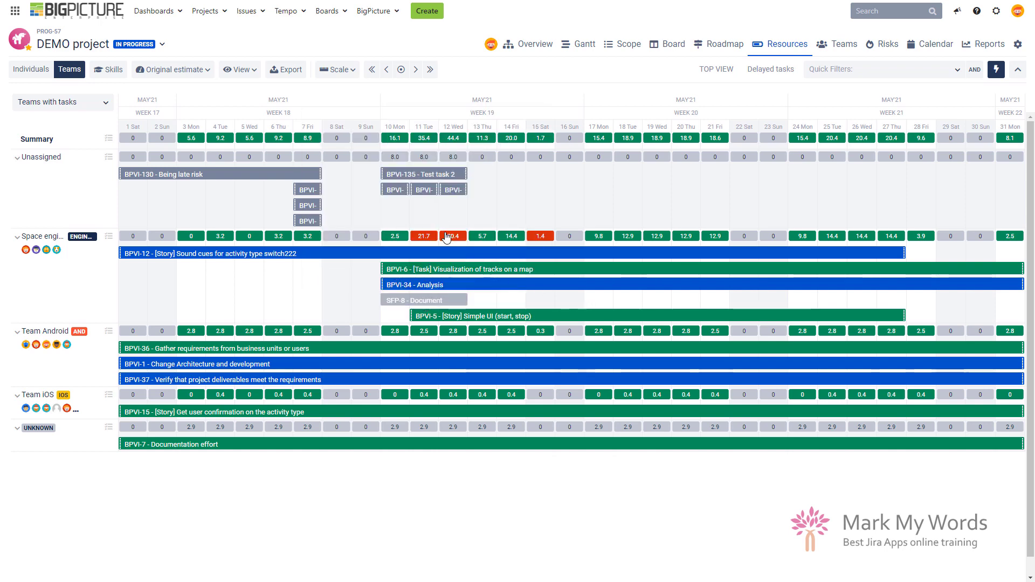
pyautogui.click(429, 179)
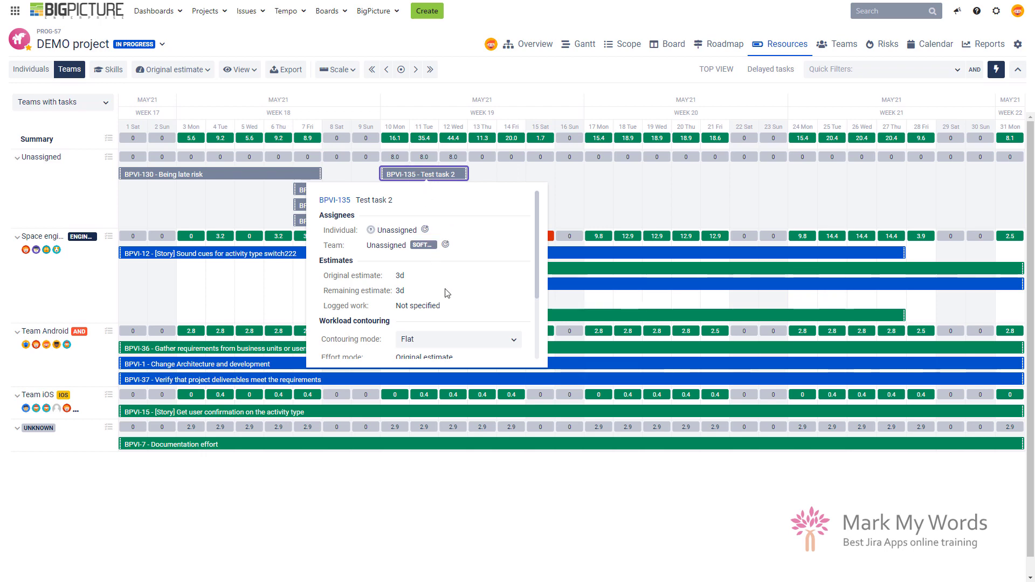
# Set the workload contouring mode of BPVI-135 Test task 2 to Manual and check that its daily workload values can be edited.
pyautogui.scroll(-1, 446, 293)
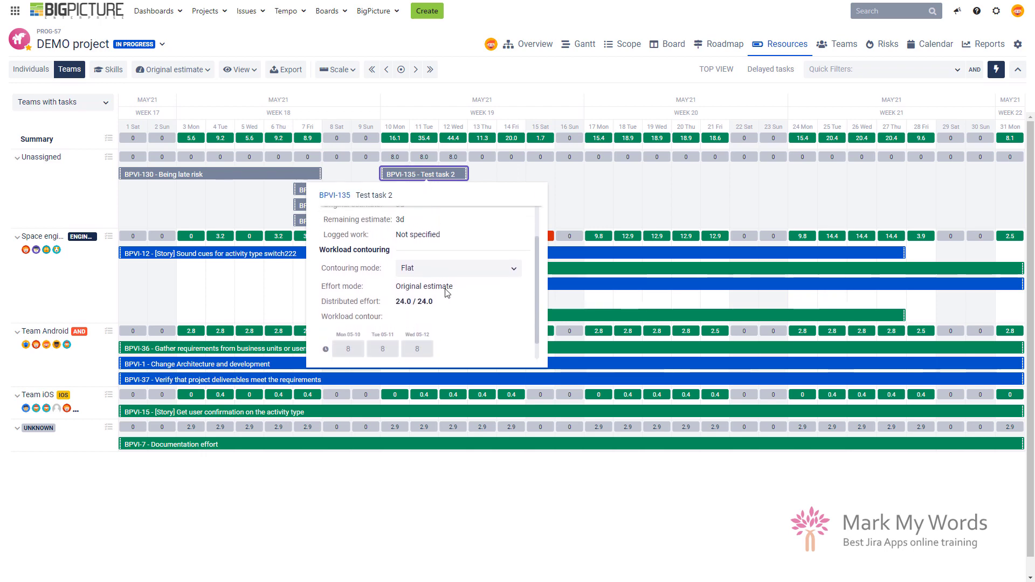
pyautogui.scroll(2, 446, 293)
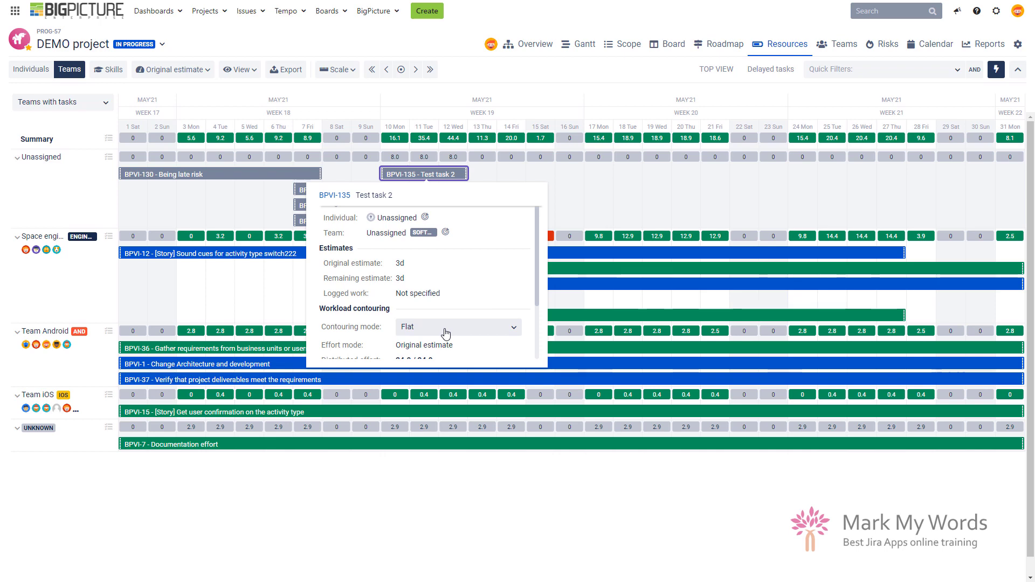
pyautogui.click(446, 333)
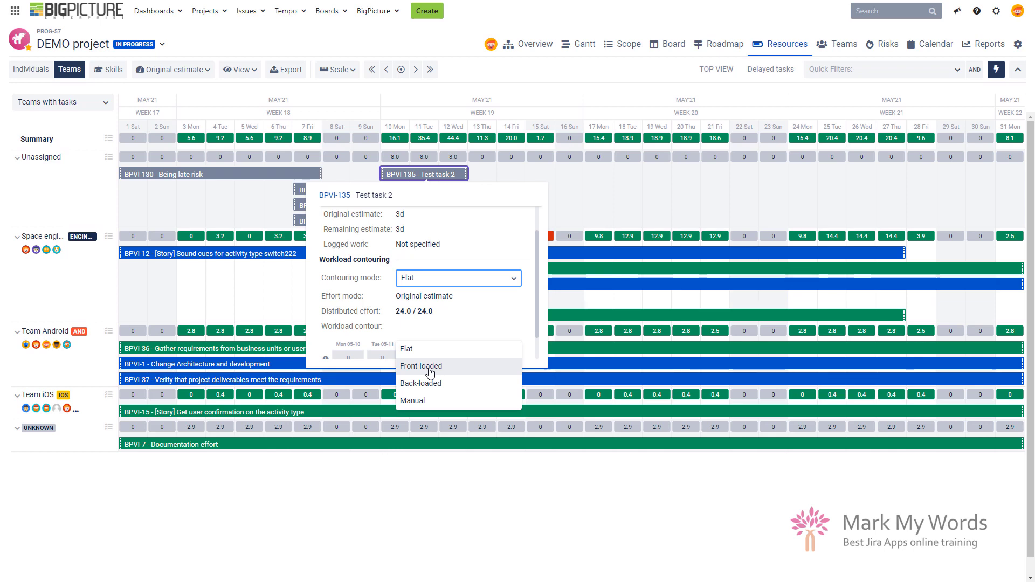
pyautogui.click(429, 402)
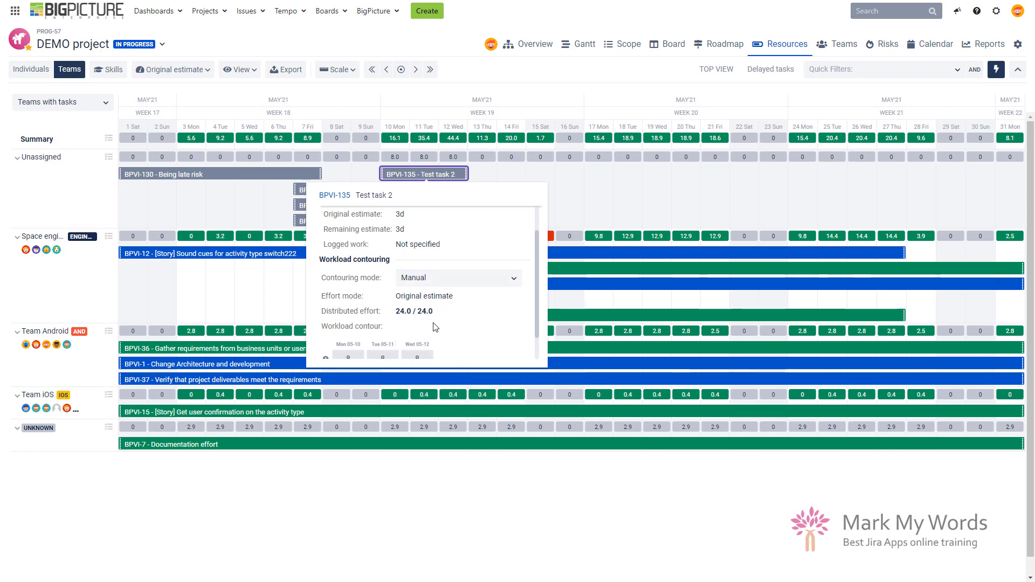
pyautogui.scroll(-2, 436, 327)
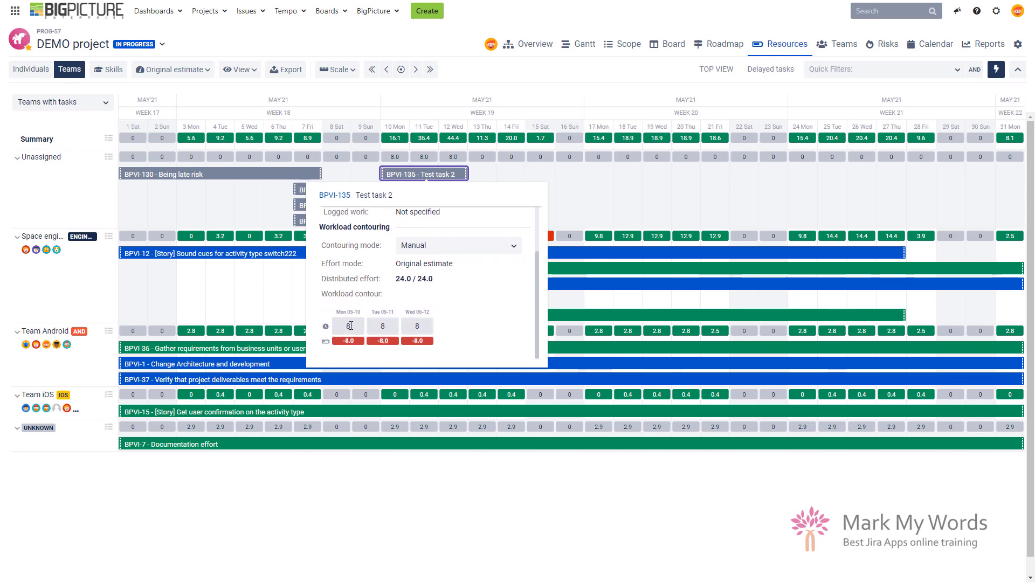
pyautogui.click(351, 326)
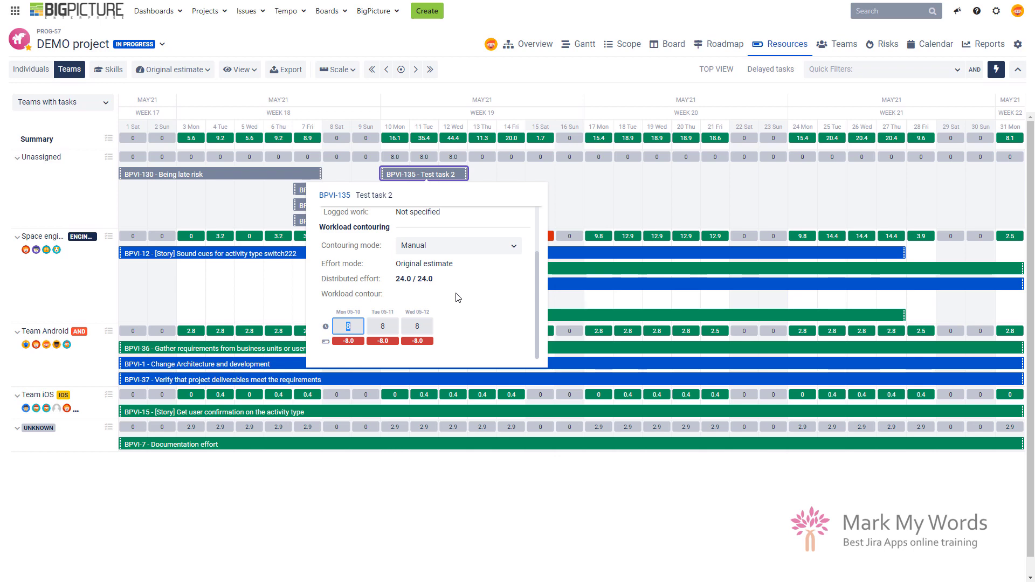
pyautogui.click(579, 211)
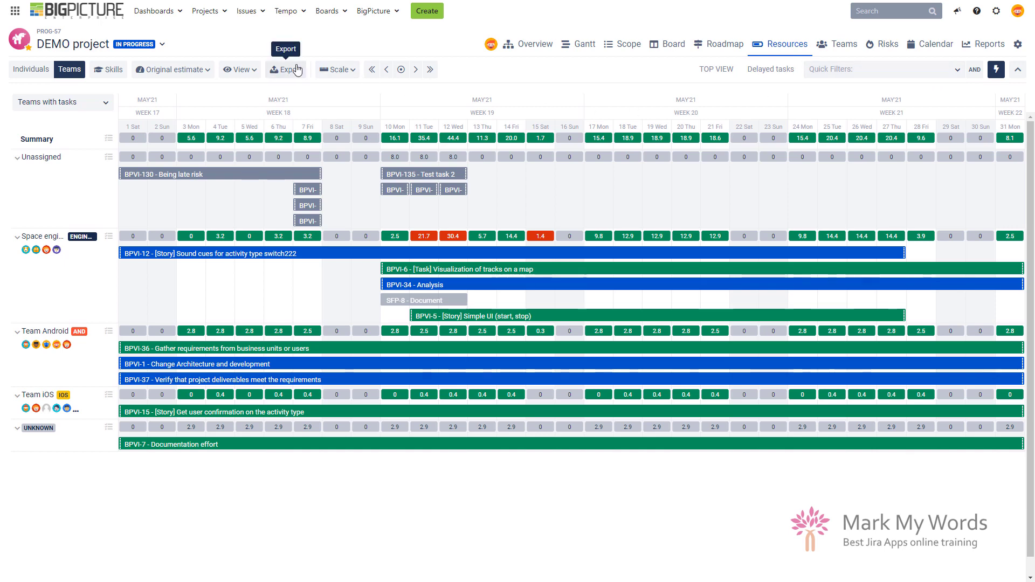
# View the export formats available for the resource workload without exporting anything.
pyautogui.click(286, 72)
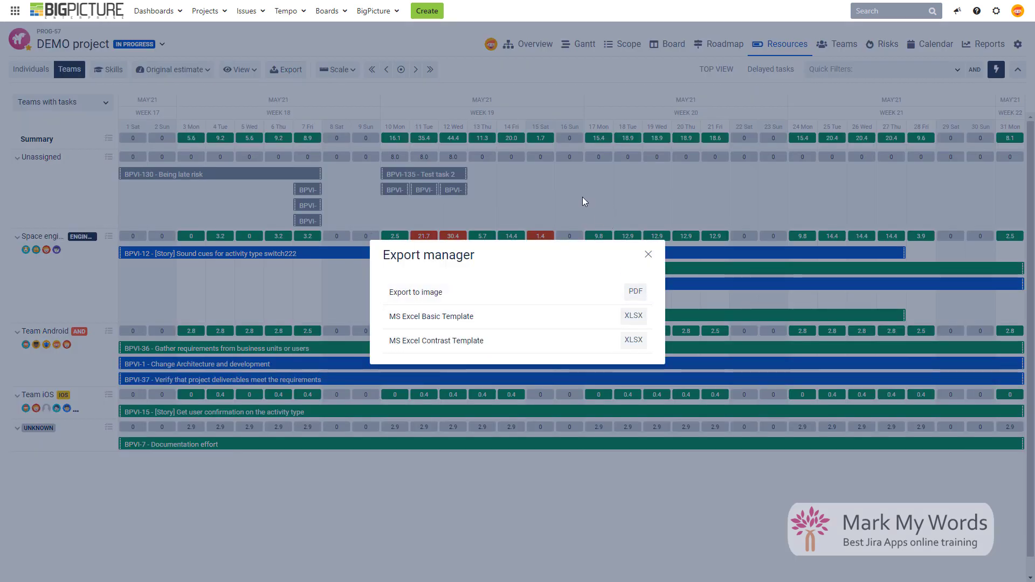
pyautogui.click(647, 253)
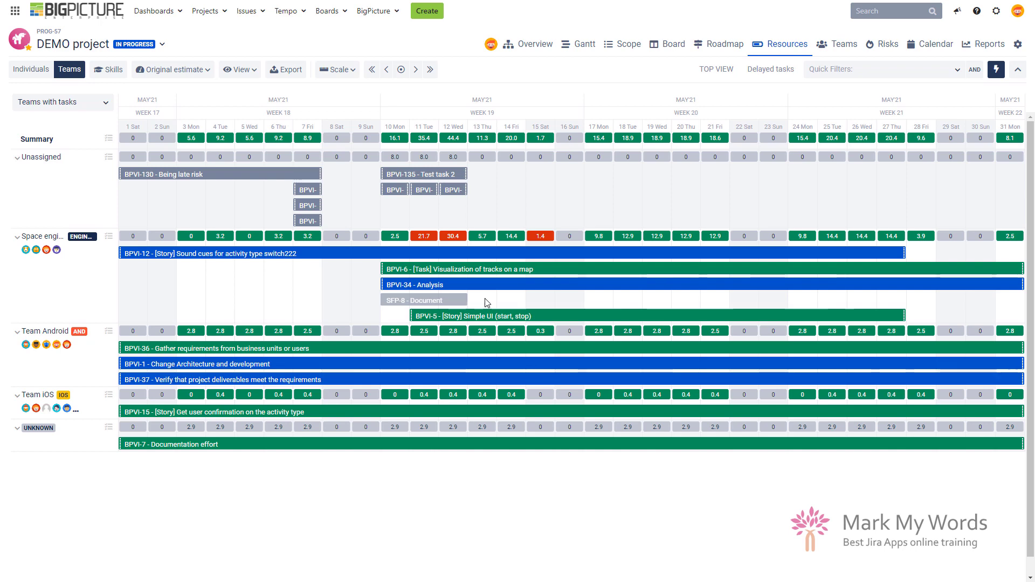
# Open the project's Risks module and examine its matrix and table in compact mode before restoring the full cards.
pyautogui.click(886, 48)
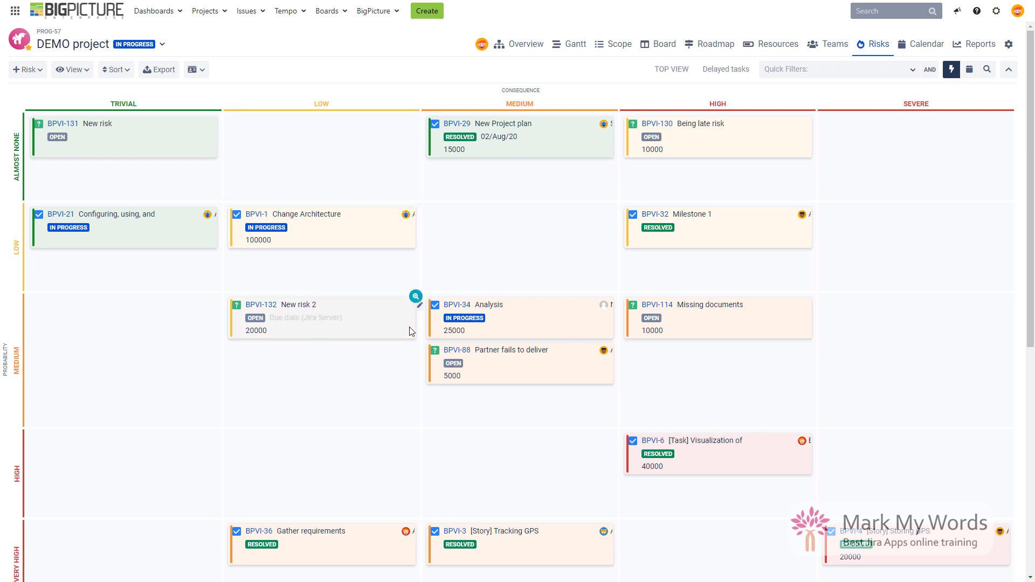
pyautogui.scroll(-1, 412, 328)
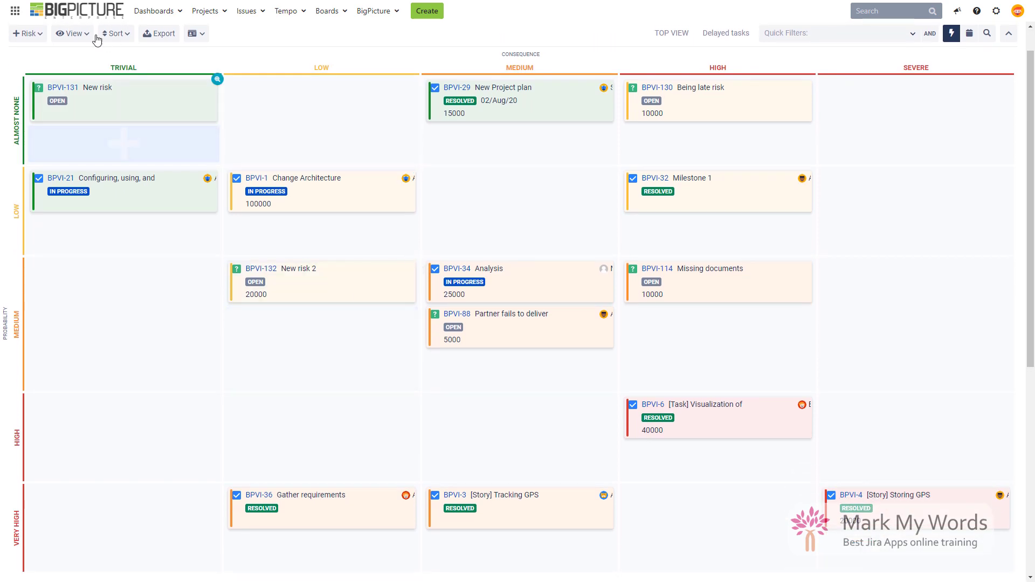
pyautogui.click(81, 36)
pyautogui.click(92, 56)
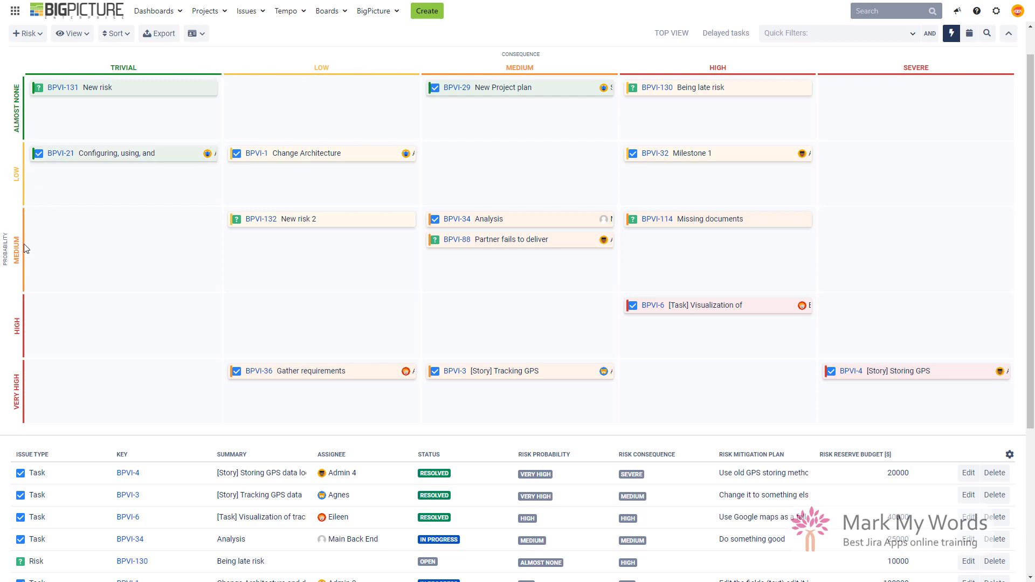
pyautogui.moveTo(966, 403)
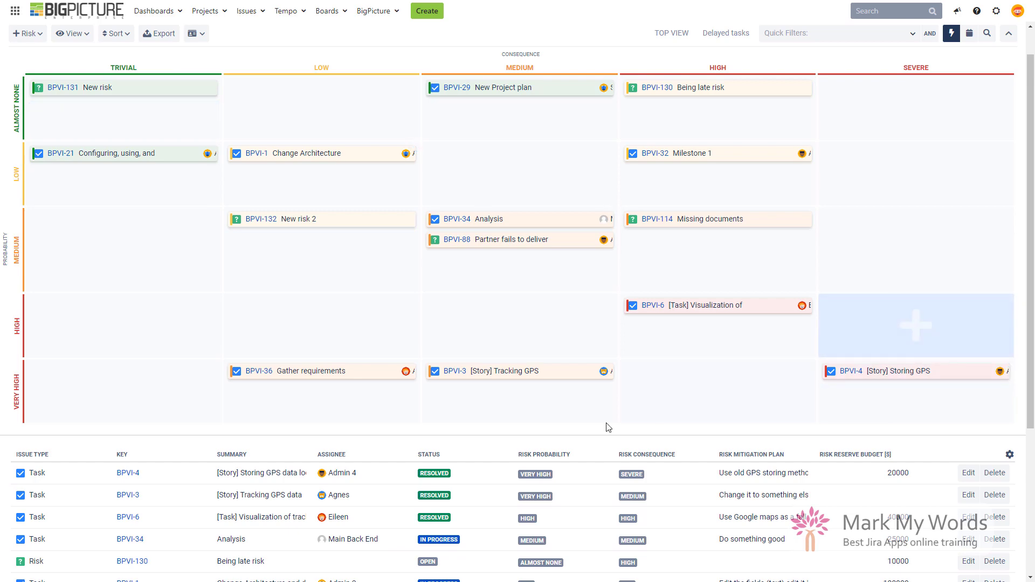
pyautogui.scroll(-4, 594, 430)
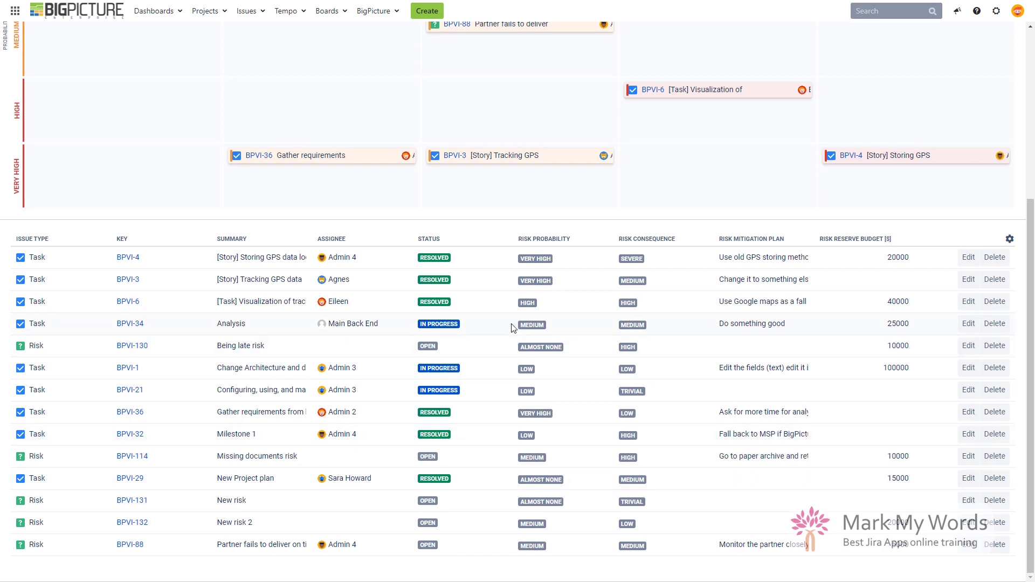
pyautogui.scroll(5, 513, 332)
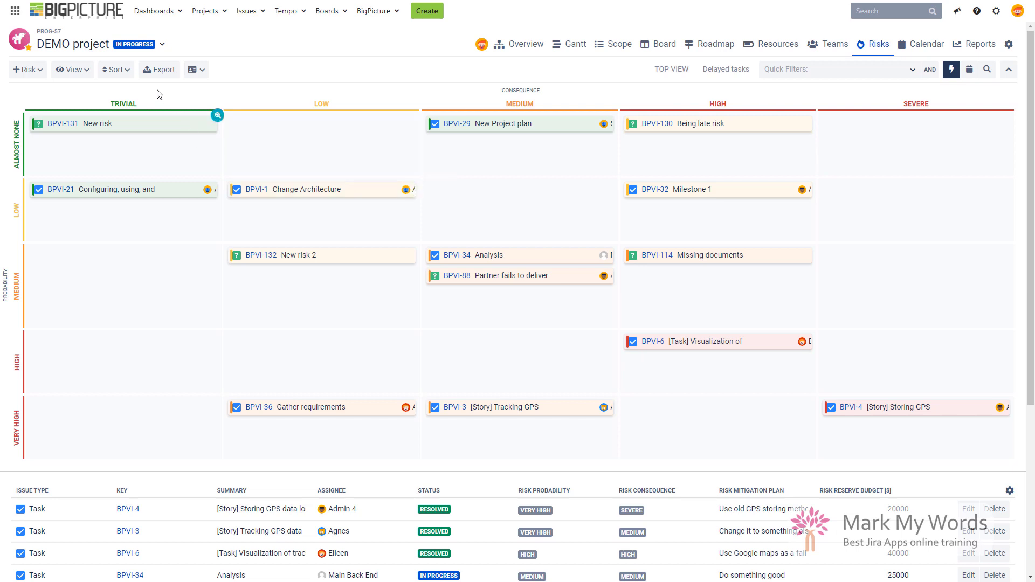
pyautogui.click(73, 69)
pyautogui.click(89, 91)
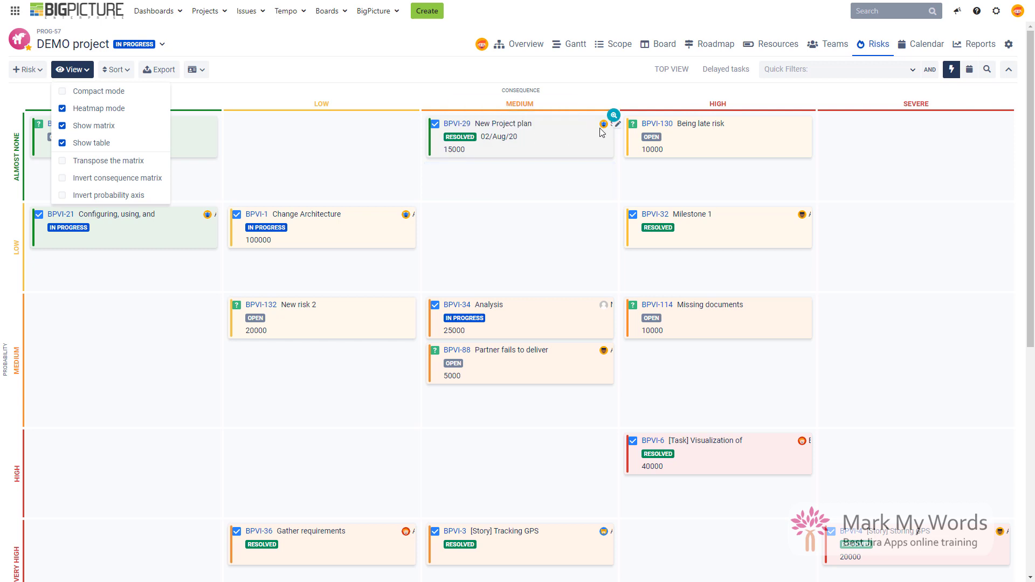
# Browse the enlarged risk cards from BPVI-29 New Project plan to BPVI-32 Milestone 1 and set the latter's risk reserve budget to 12000.
pyautogui.click(614, 116)
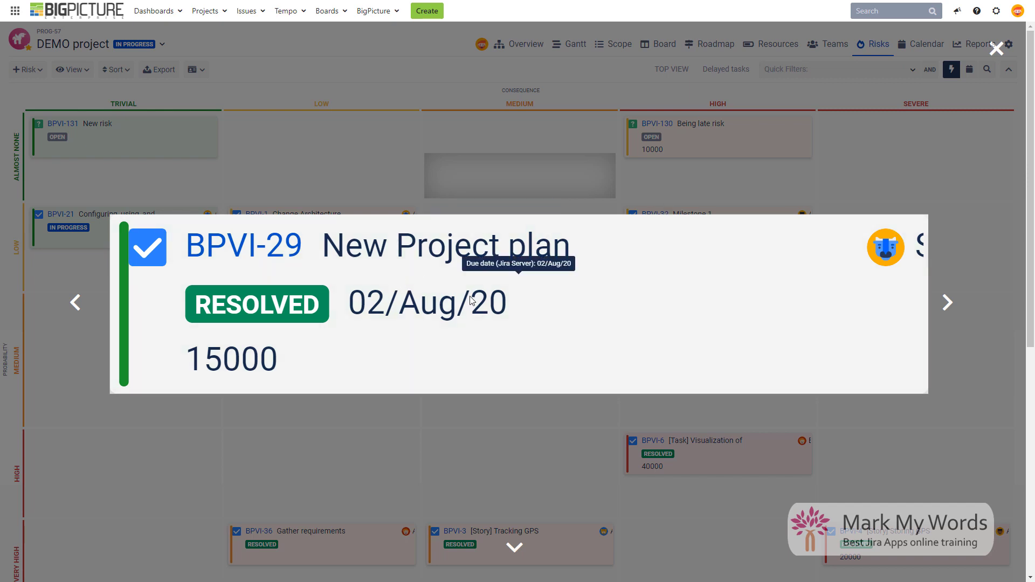
pyautogui.click(944, 304)
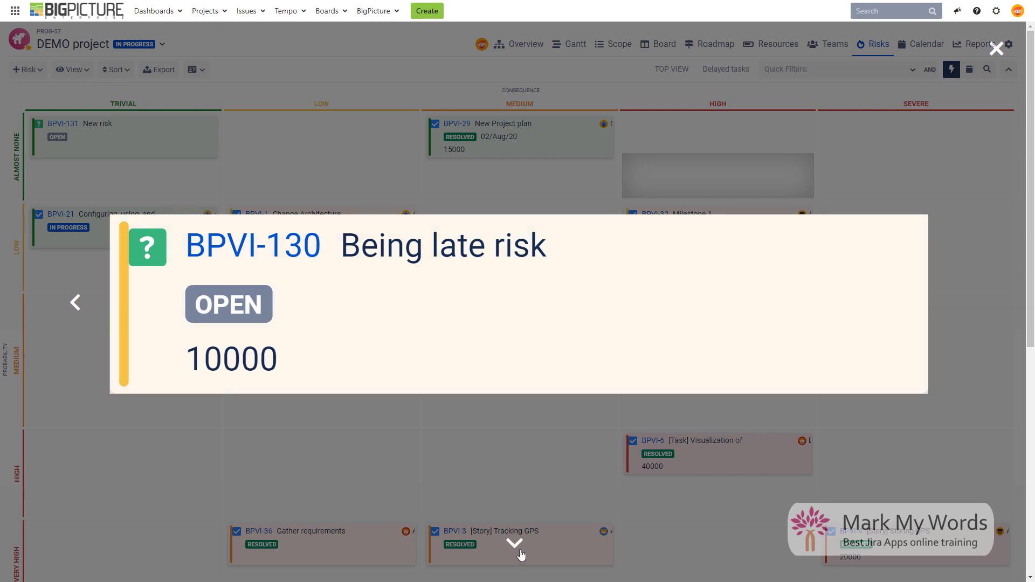
pyautogui.click(514, 547)
pyautogui.click(254, 372)
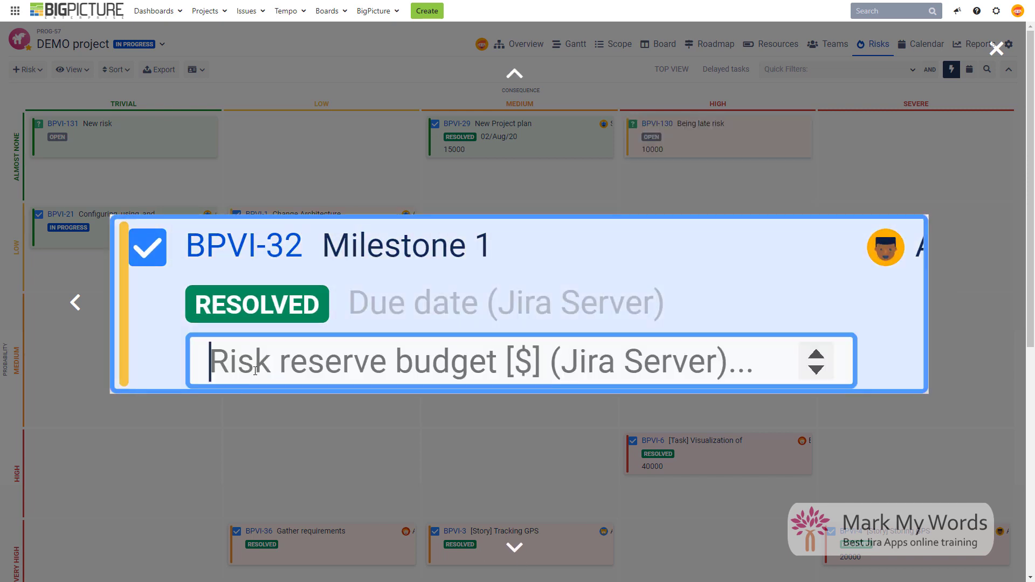
pyautogui.write('12000')
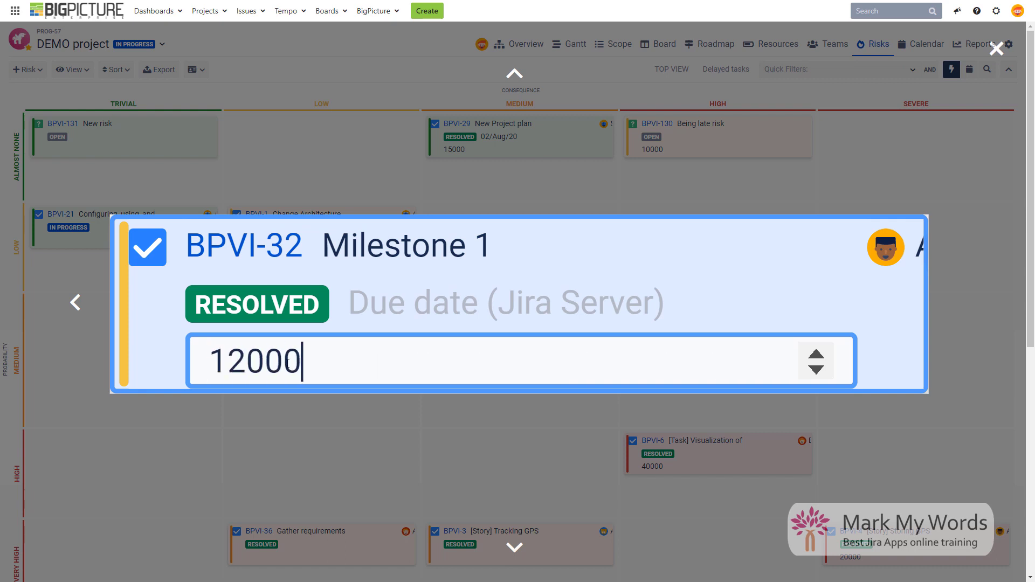
pyautogui.press('Return')
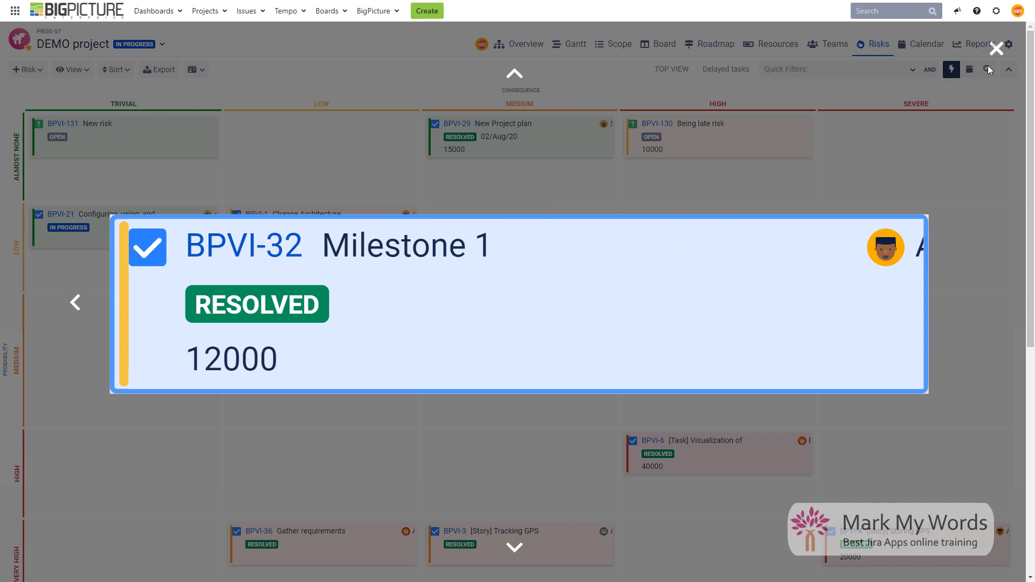
pyautogui.click(996, 48)
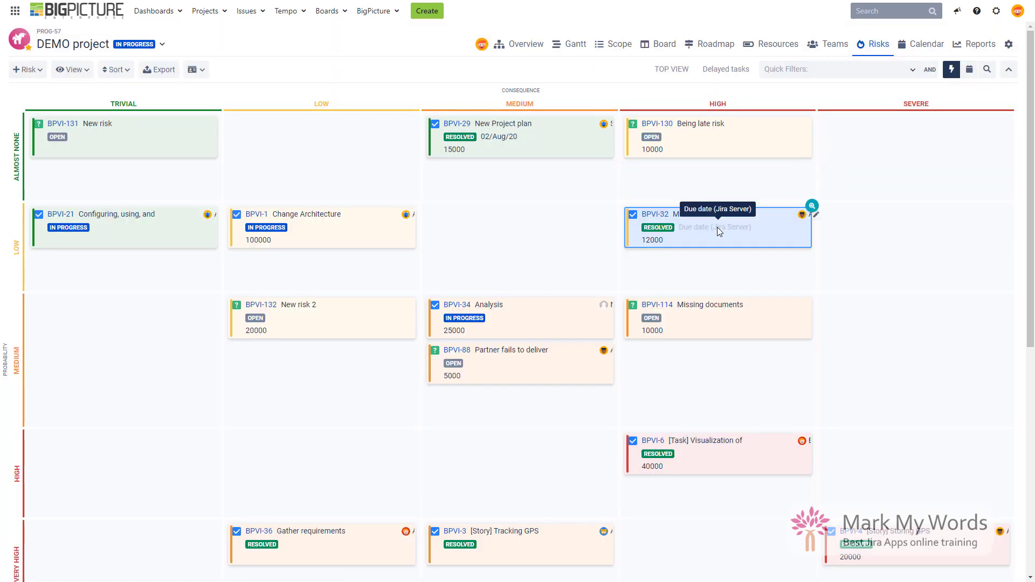
# Move the BPVI-32 Milestone 1 card to Trivial consequence and Medium probability, and check which risk card views are available.
pyautogui.moveTo(716, 228); pyautogui.dragTo(125, 380)
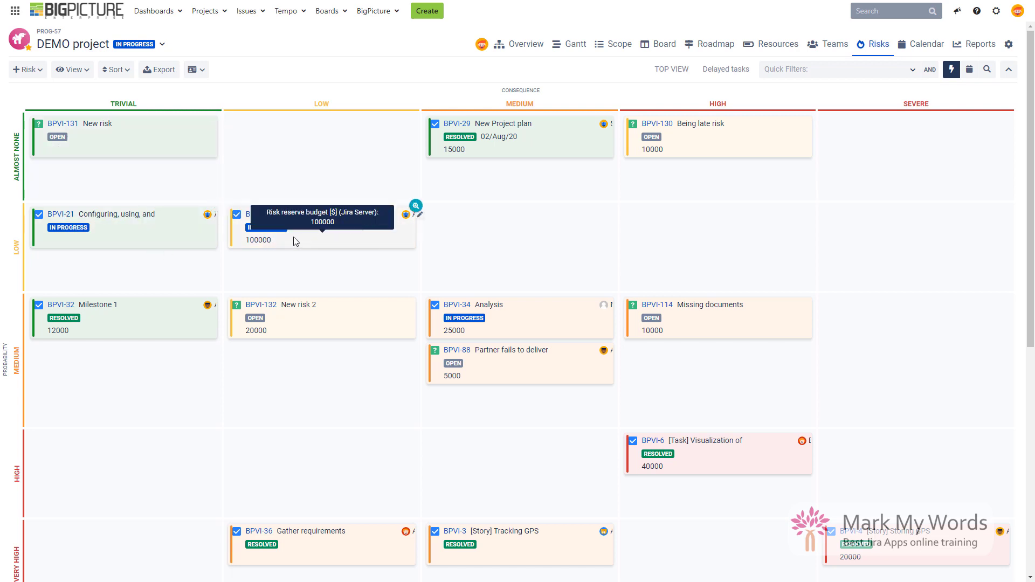
pyautogui.click(198, 70)
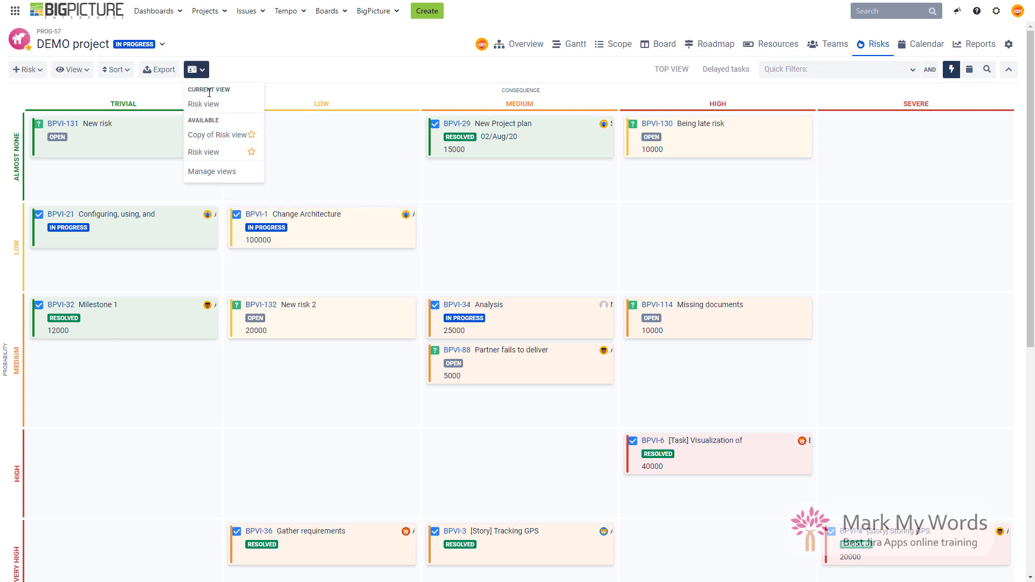
pyautogui.click(286, 81)
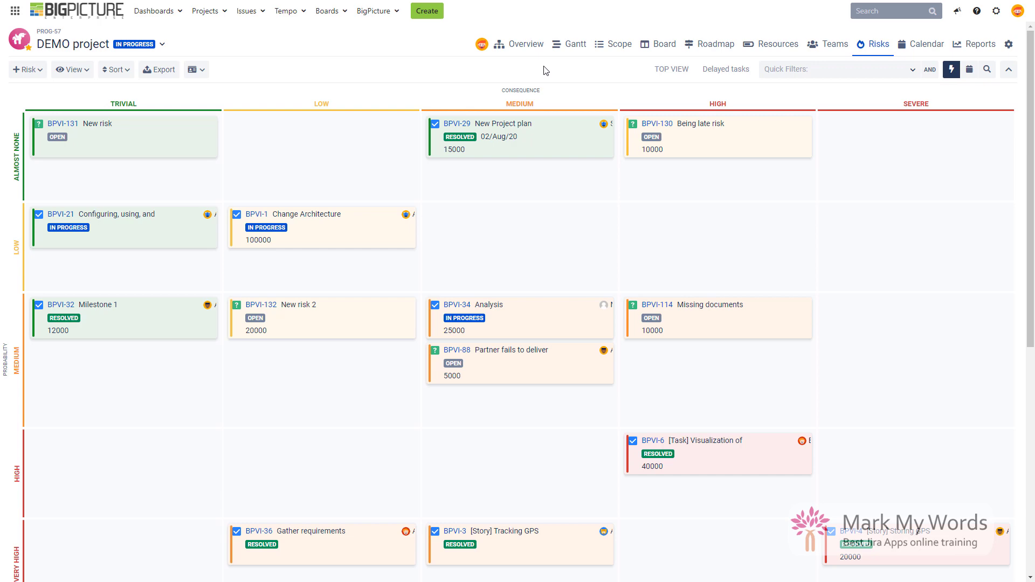
# Open the project's Calendar module and view the full list of tasks for 9 June 2021.
pyautogui.click(926, 48)
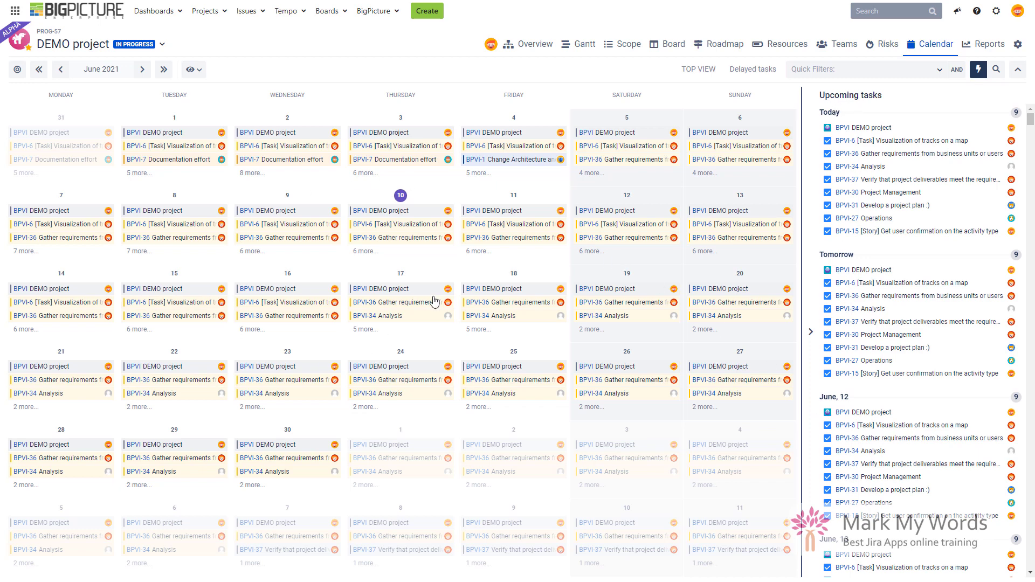
pyautogui.click(252, 251)
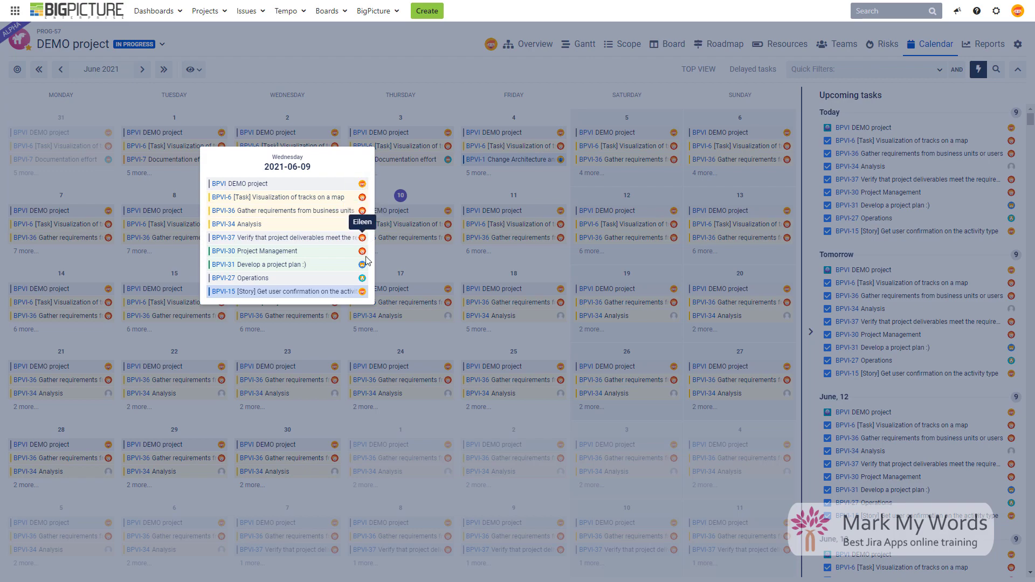
pyautogui.click(444, 114)
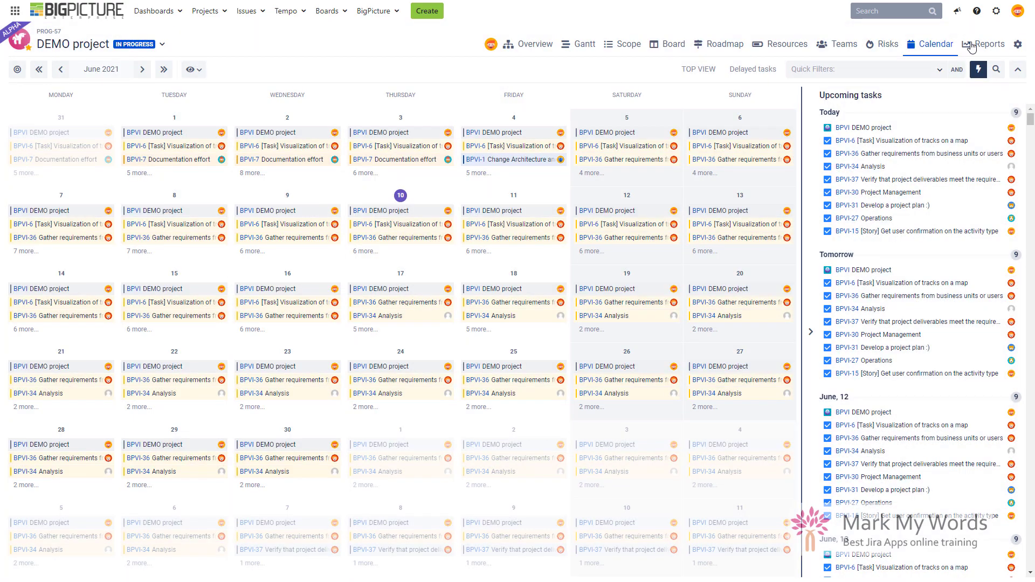
# Open the project's Reports module, look through all its charts, and check the list of available Jira dashboards.
pyautogui.click(986, 49)
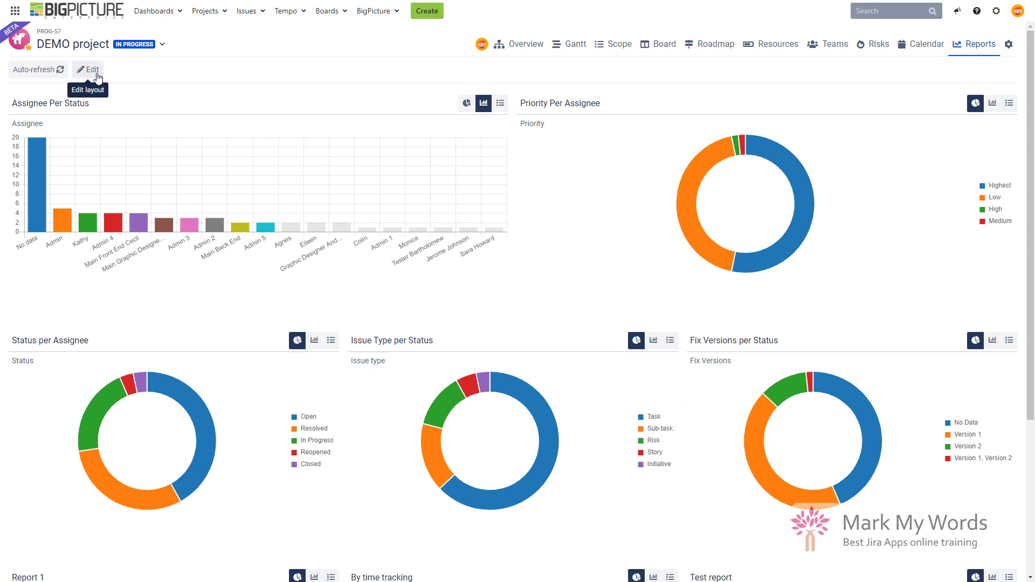
pyautogui.scroll(-4, 250, 259)
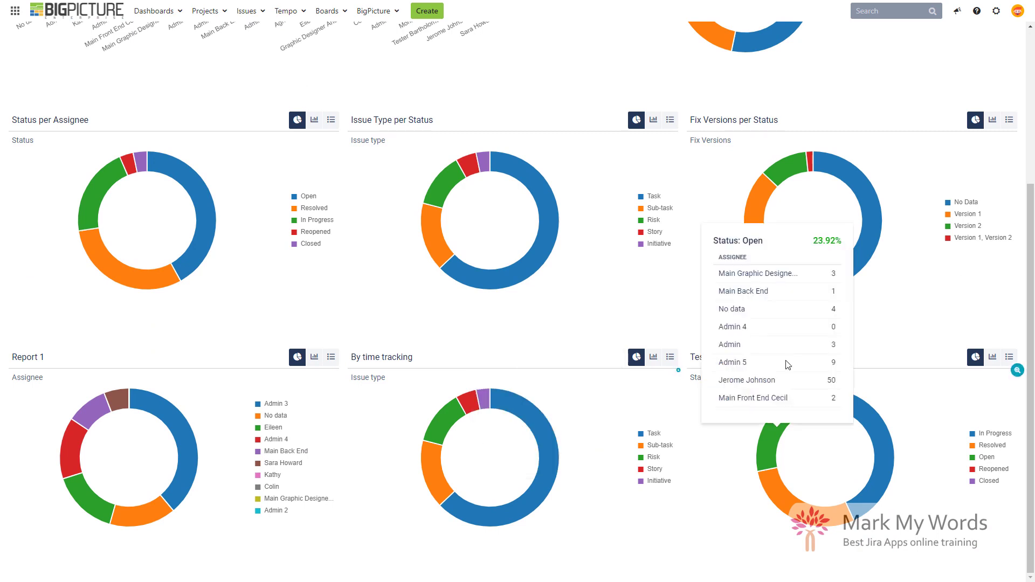
pyautogui.scroll(4, 548, 117)
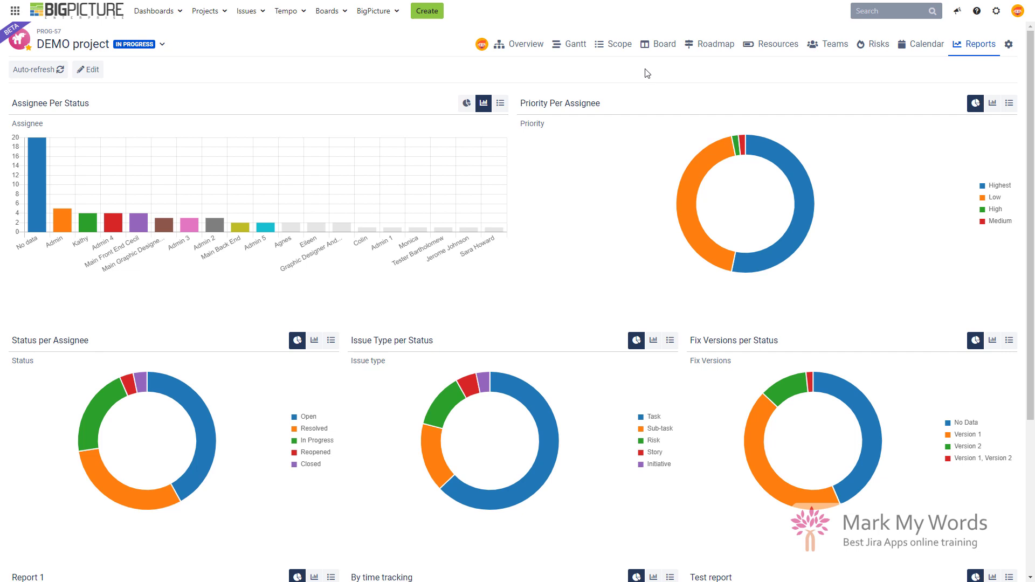
pyautogui.click(175, 11)
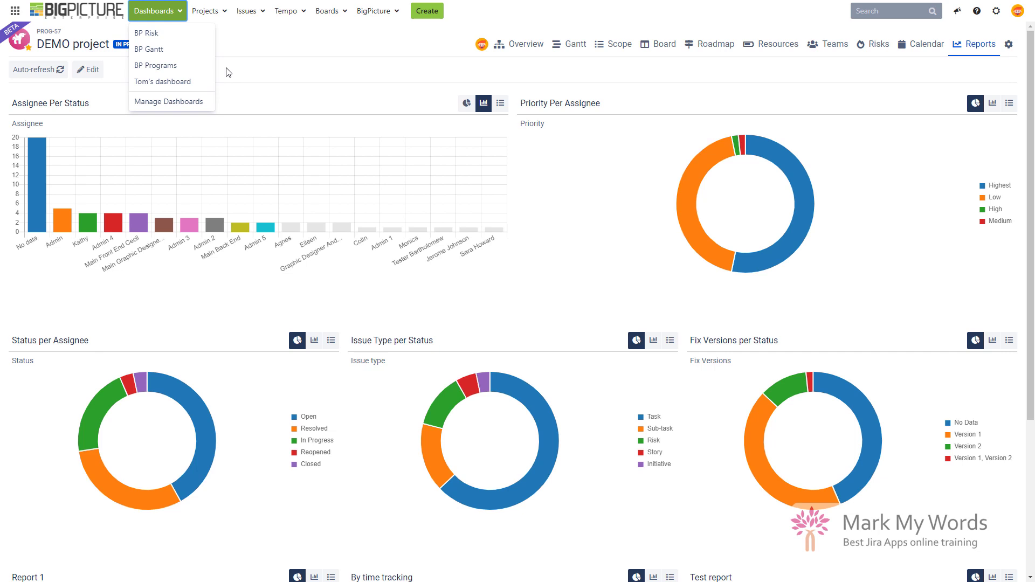
pyautogui.click(473, 19)
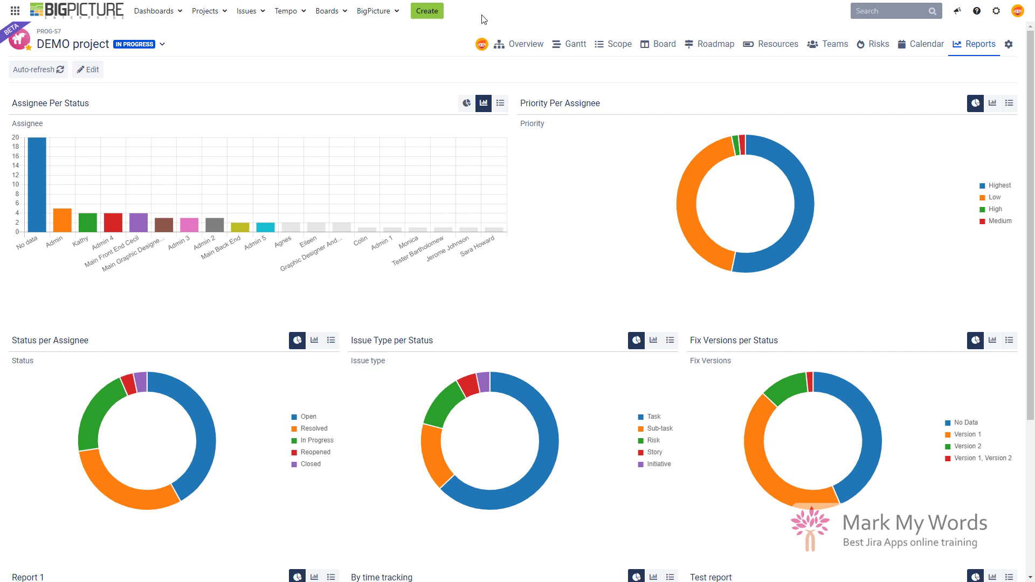
# Open the Roadmap module to examine the PI1 to PI3 objectives and their progress, and switch to the Scope module.
pyautogui.click(713, 48)
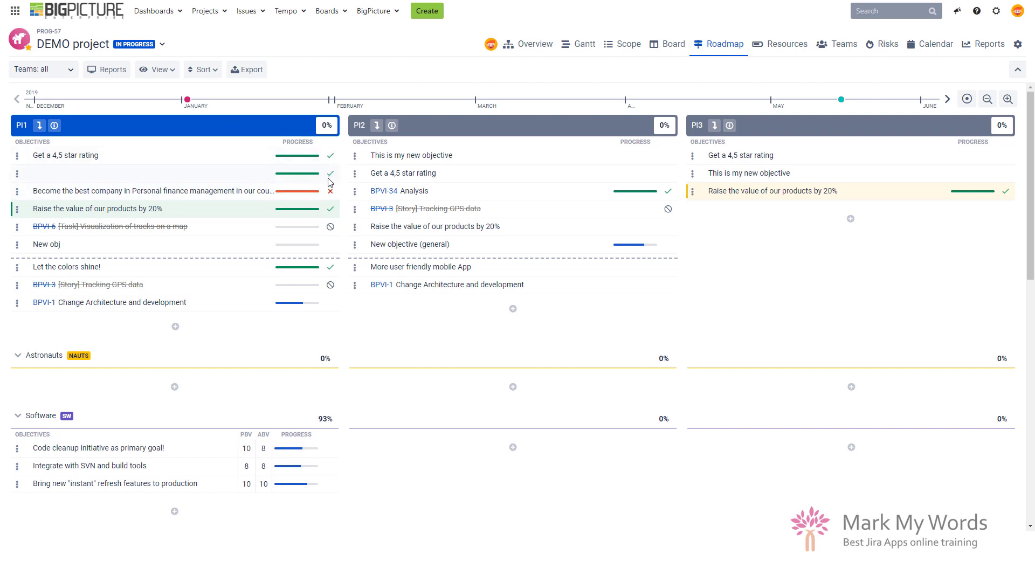
pyautogui.moveTo(277, 170)
pyautogui.click(631, 50)
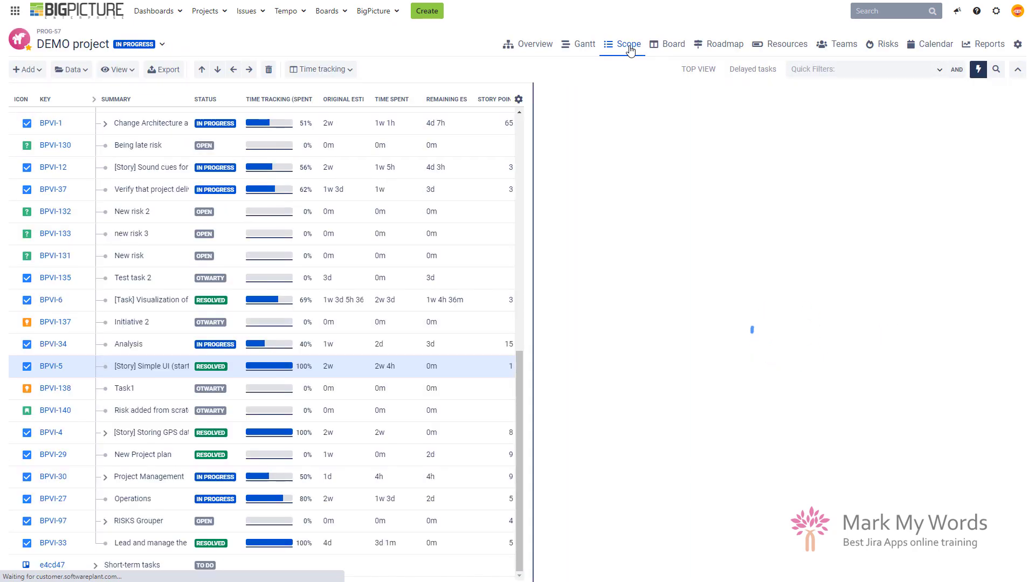
# Hide the Scope module's detail view and expand the BPVI-20 Testing and BPVI-10 tasks to show their subtasks.
pyautogui.click(118, 69)
pyautogui.click(107, 157)
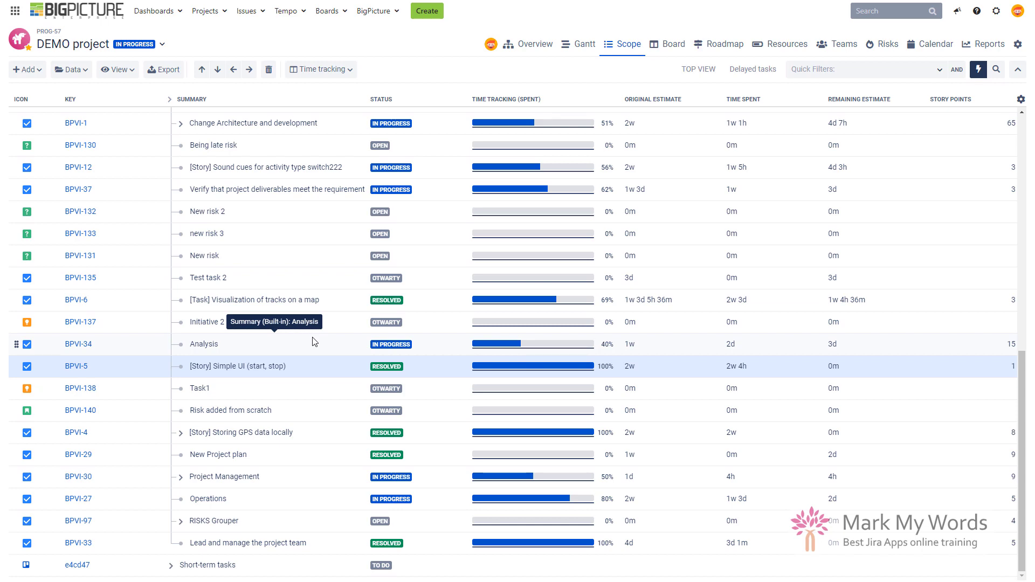
pyautogui.scroll(5, 210, 205)
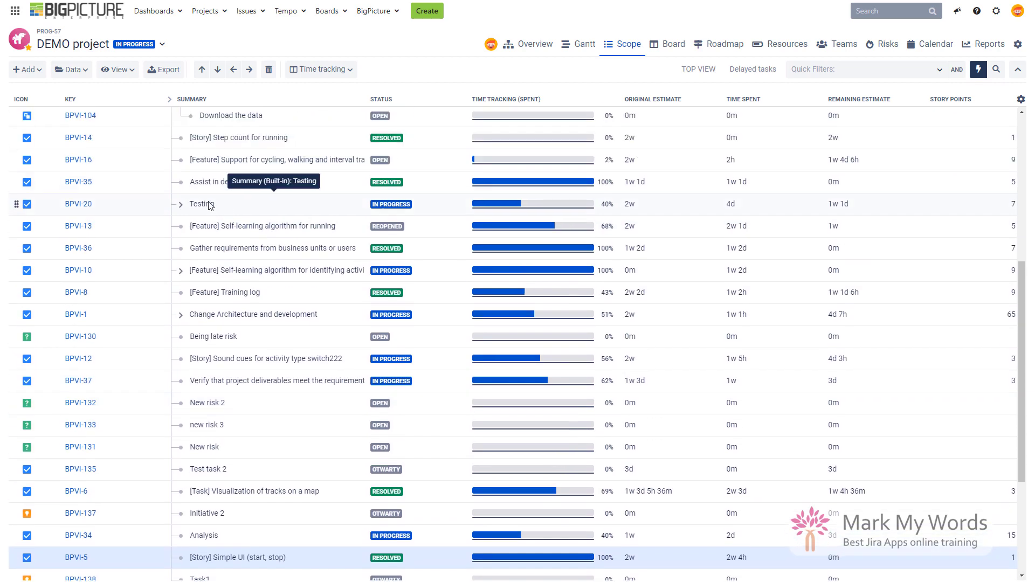
pyautogui.click(181, 203)
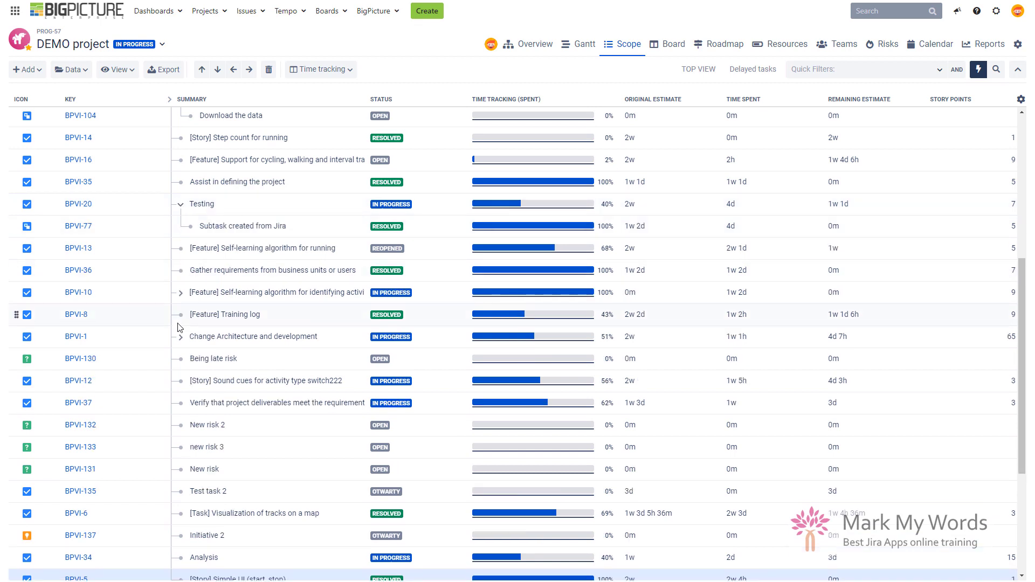
pyautogui.click(180, 292)
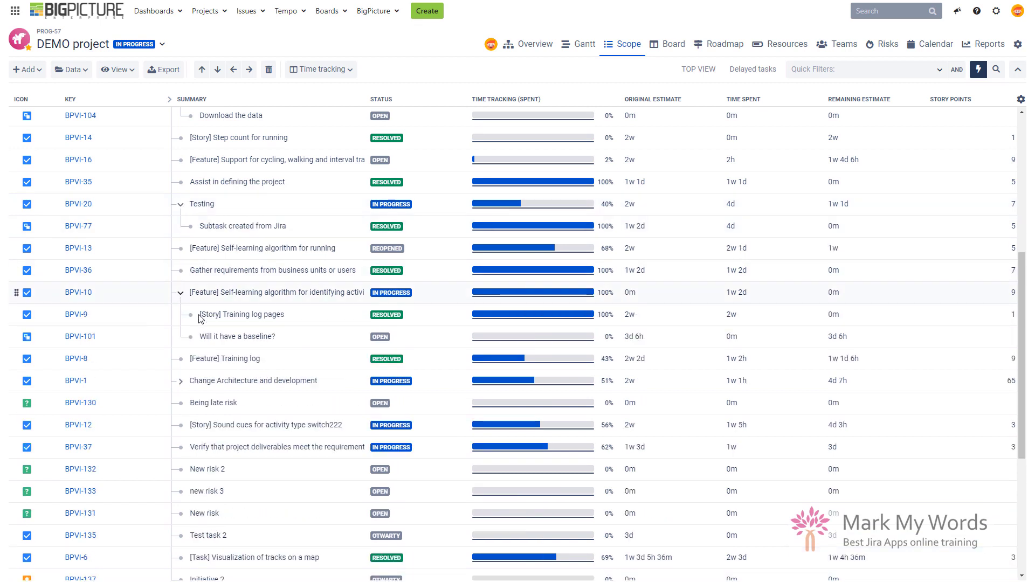
pyautogui.scroll(4, 291, 302)
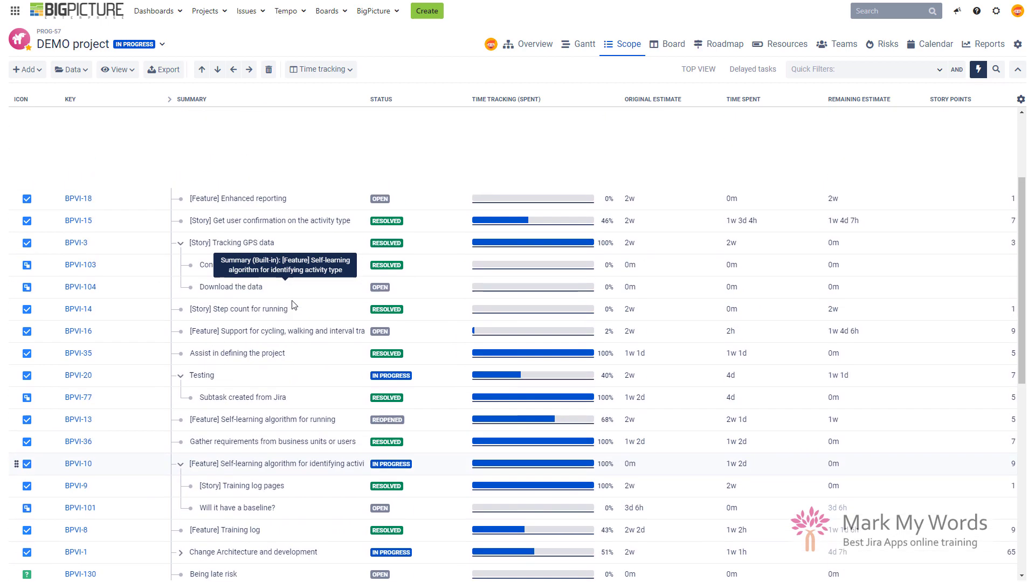
pyautogui.scroll(3, 294, 306)
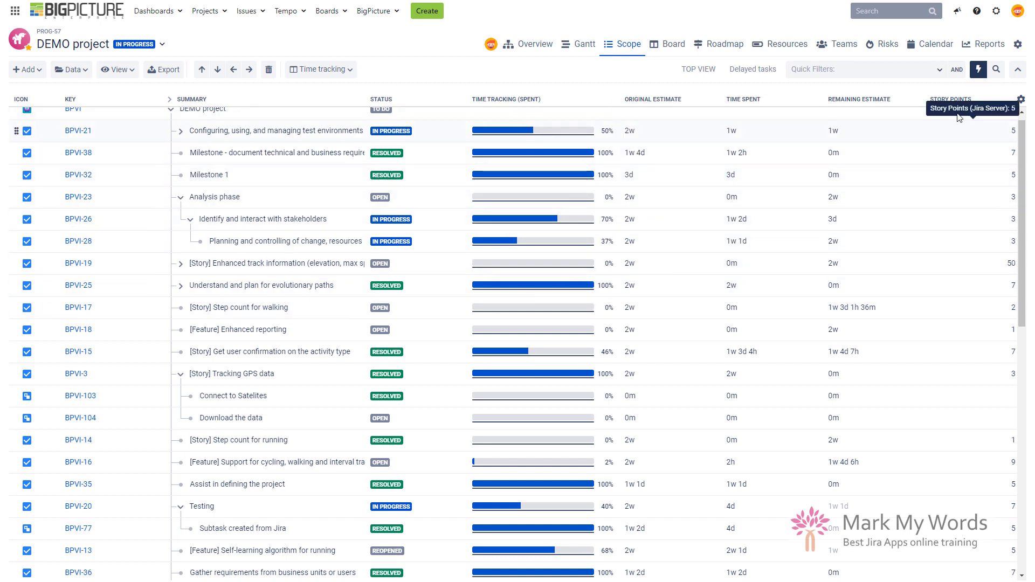
# Try inline editing of the story points for task BPVI-21 in the Scope list.
pyautogui.doubleClick(991, 135)
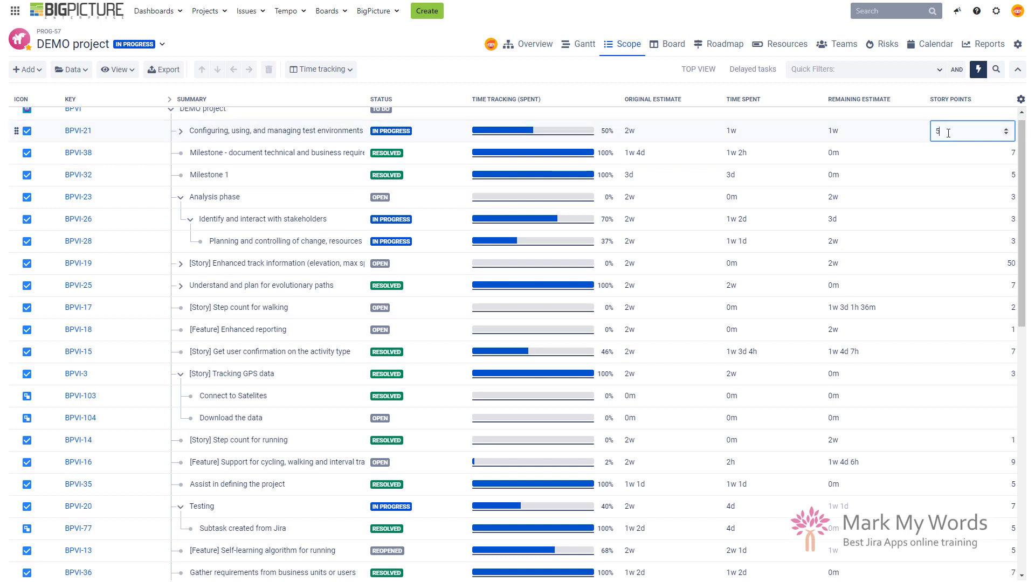
pyautogui.click(929, 131)
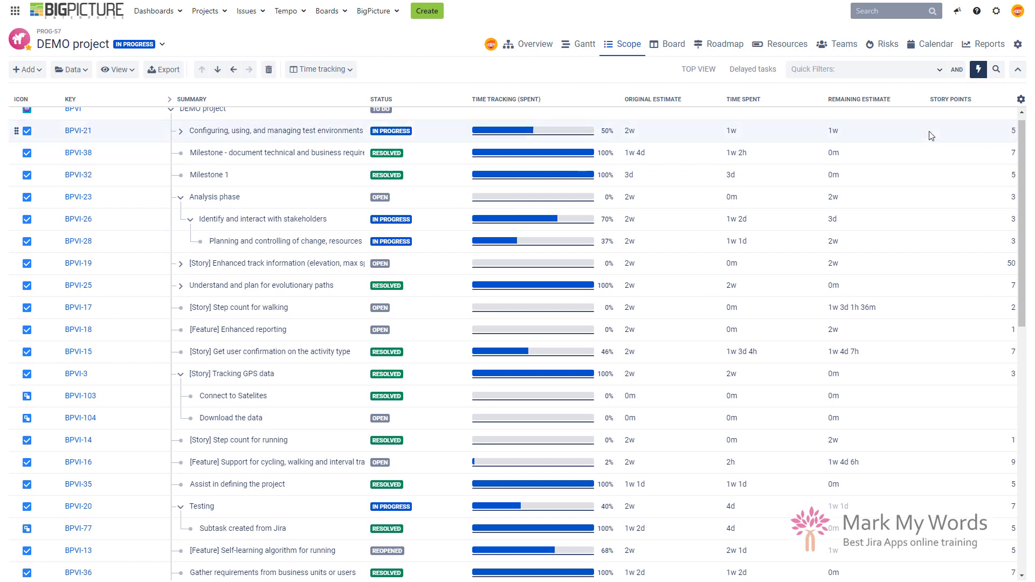
pyautogui.doubleClick(995, 131)
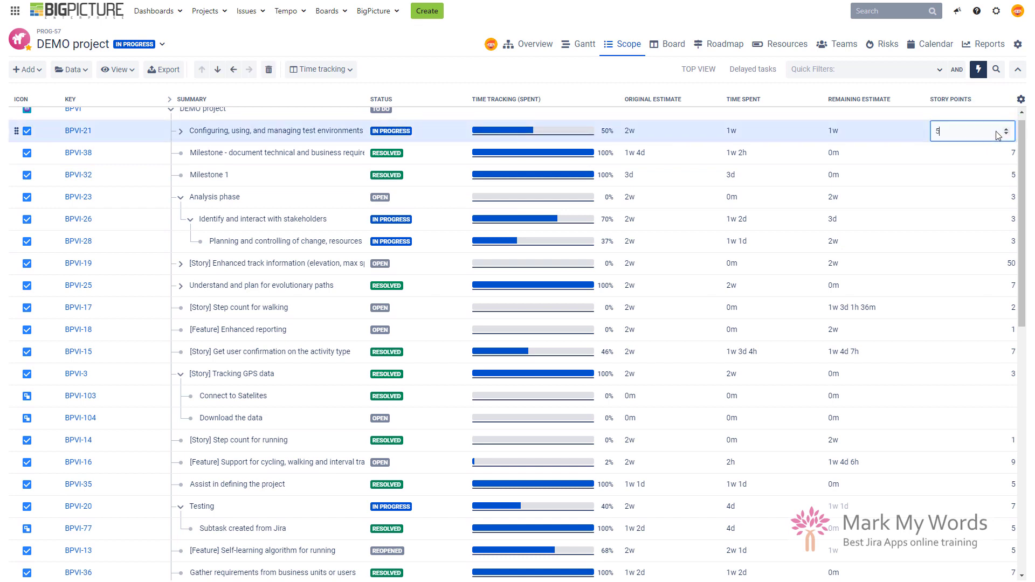
pyautogui.click(607, 76)
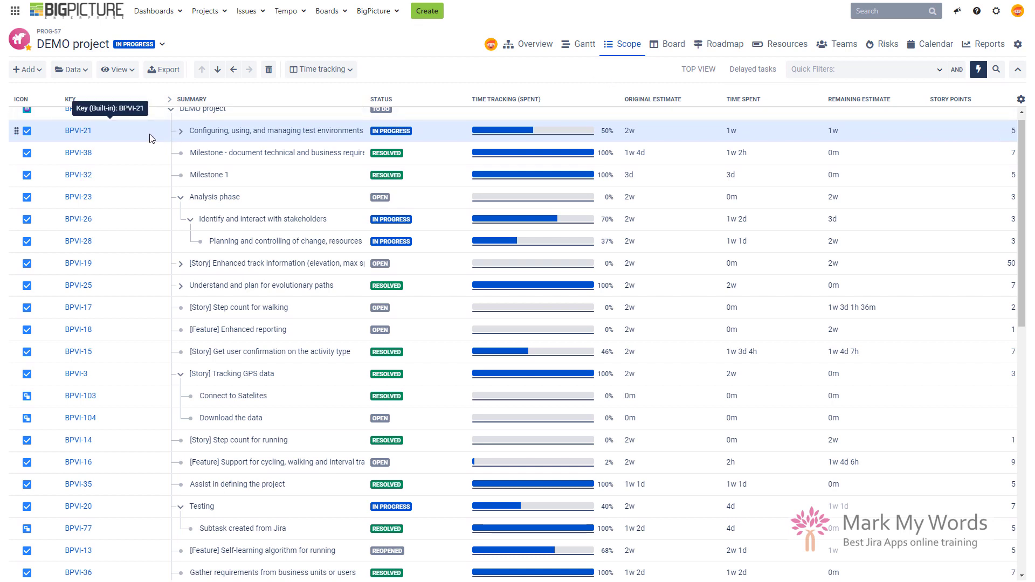
# Show the Scope detail view again and examine the details of BPVI-38, BPVI-32 Milestone 1 and BPVI-23 Analysis phase.
pyautogui.click(130, 70)
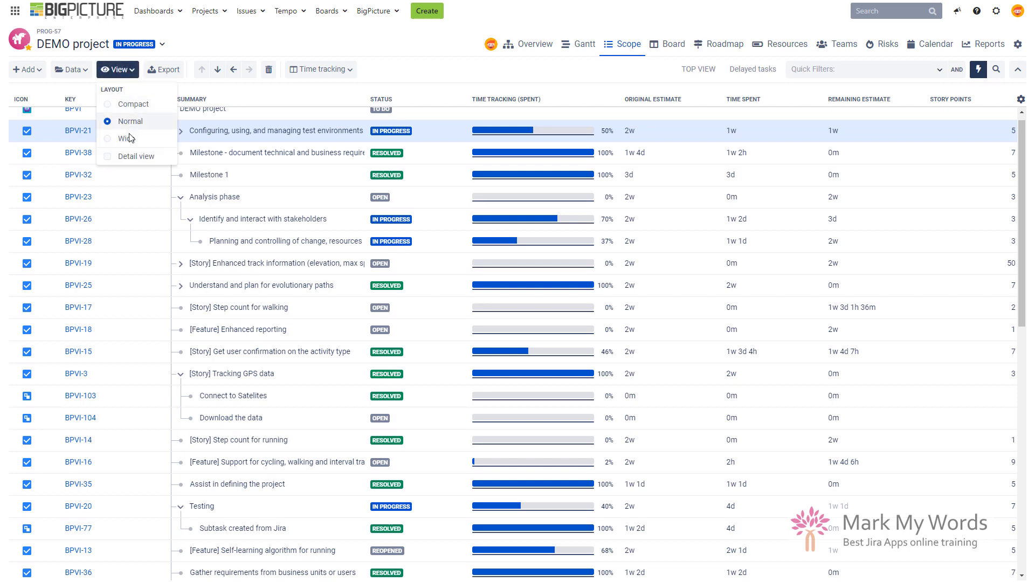
pyautogui.click(107, 157)
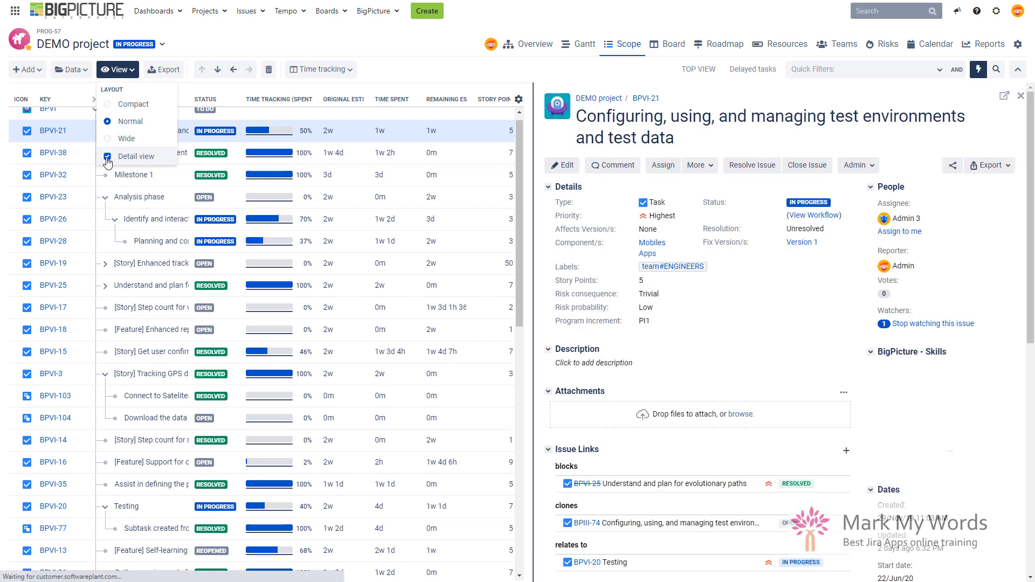
pyautogui.click(443, 73)
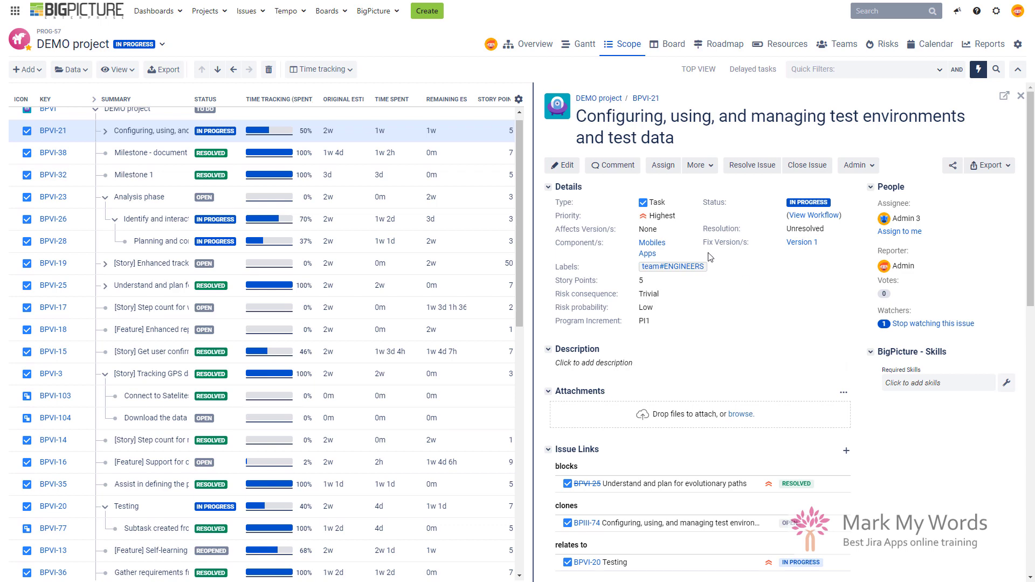
pyautogui.click(452, 154)
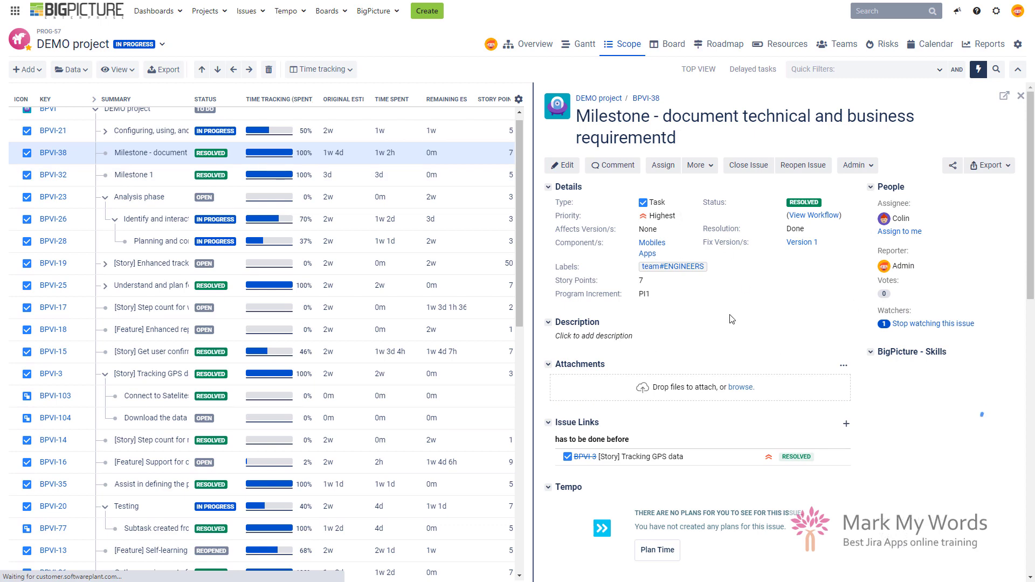
pyautogui.click(462, 180)
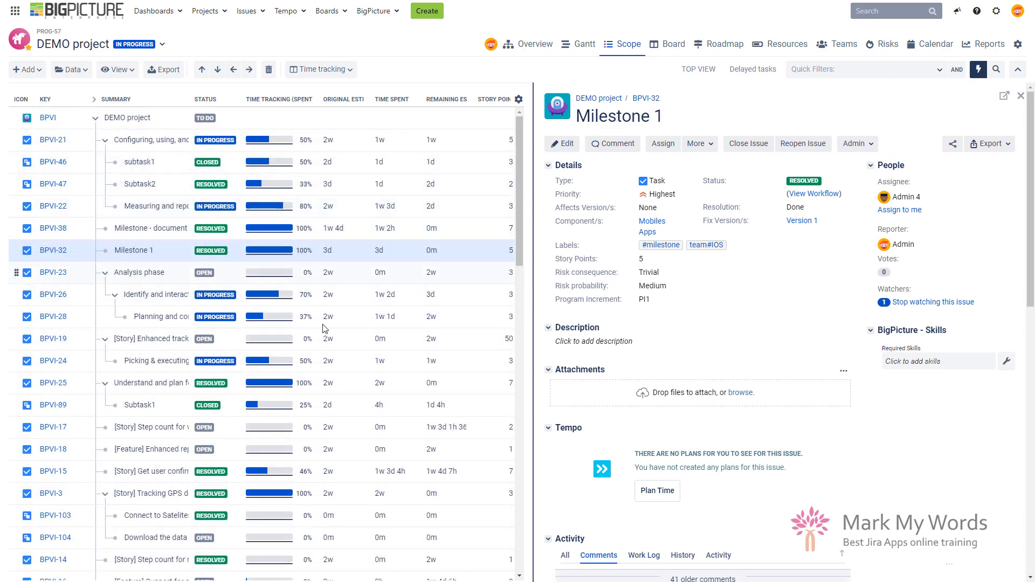
pyautogui.click(349, 273)
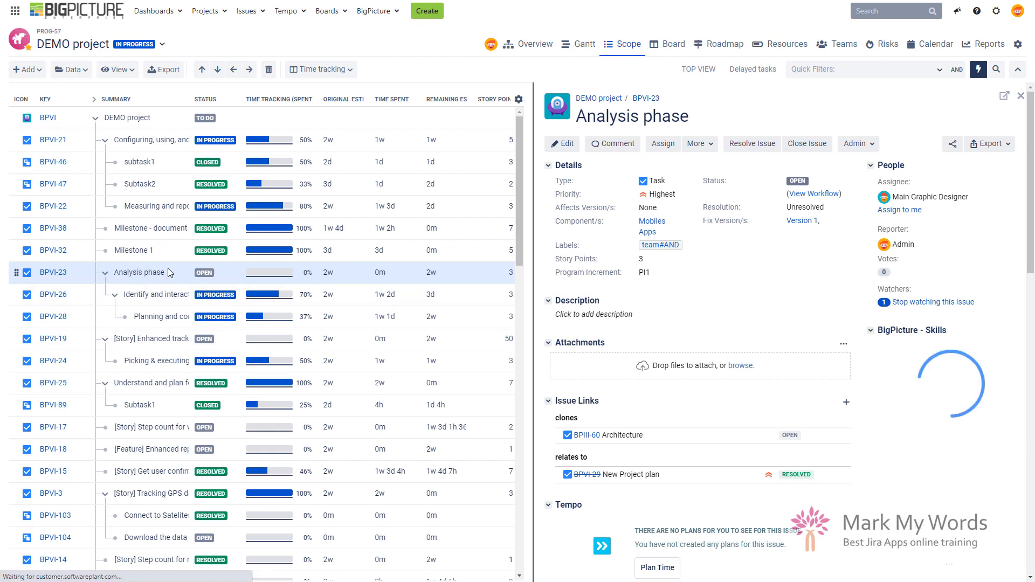
# Try inline editing of the story points and the summary of BPVI-23 Analysis phase.
pyautogui.click(507, 278)
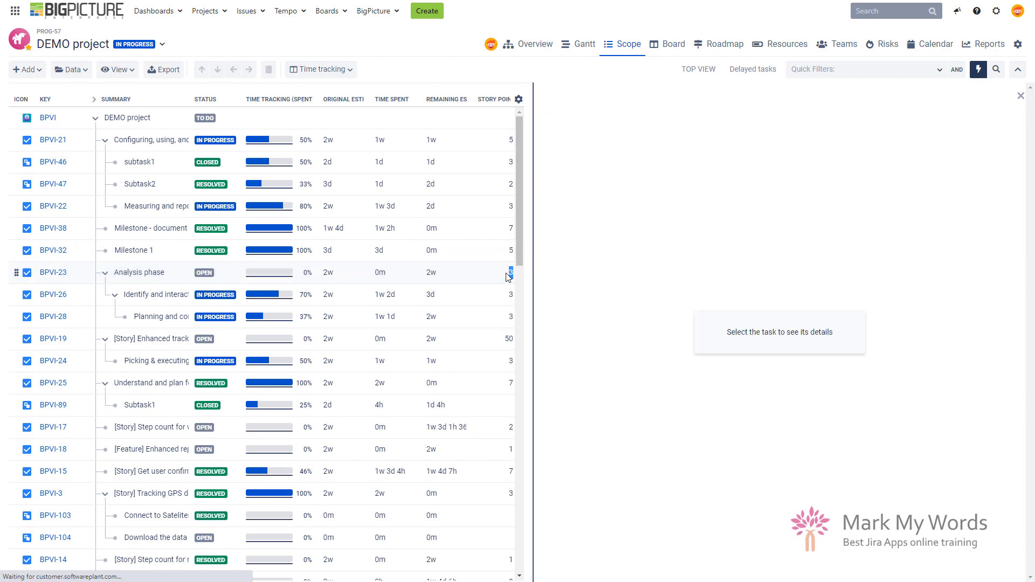
pyautogui.click(505, 275)
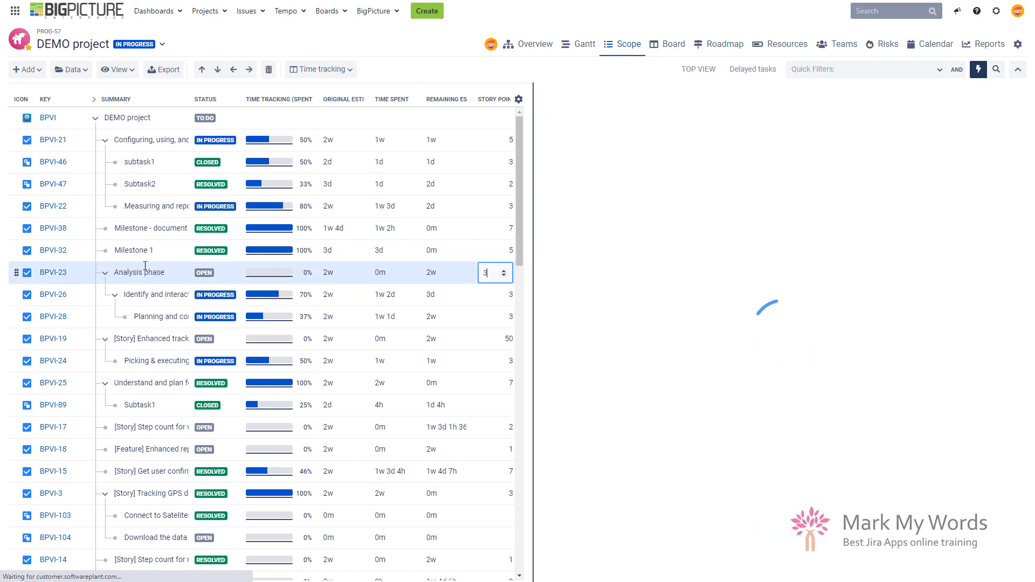
pyautogui.doubleClick(128, 273)
pyautogui.click(161, 277)
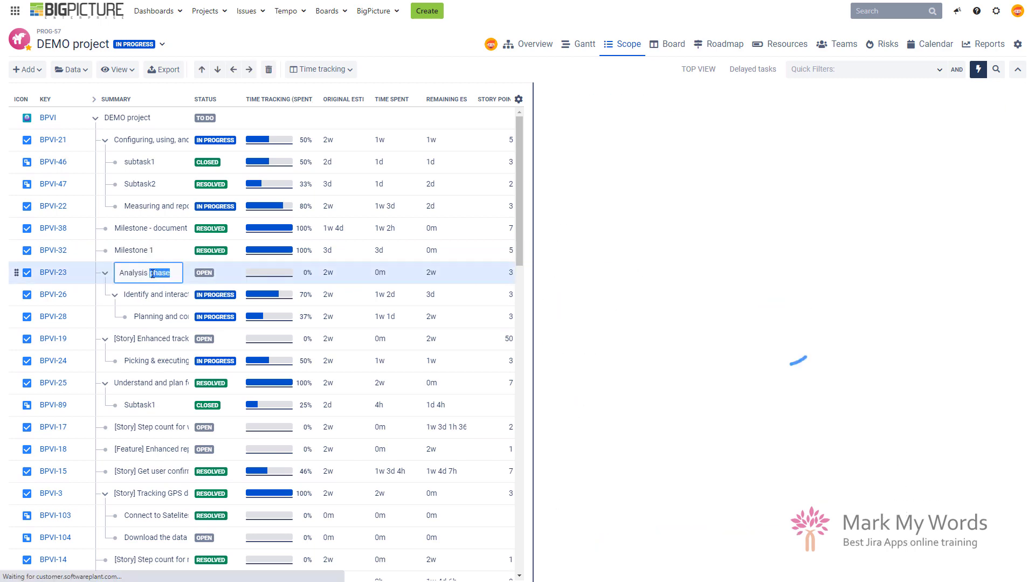
pyautogui.moveTo(163, 273); pyautogui.dragTo(164, 271)
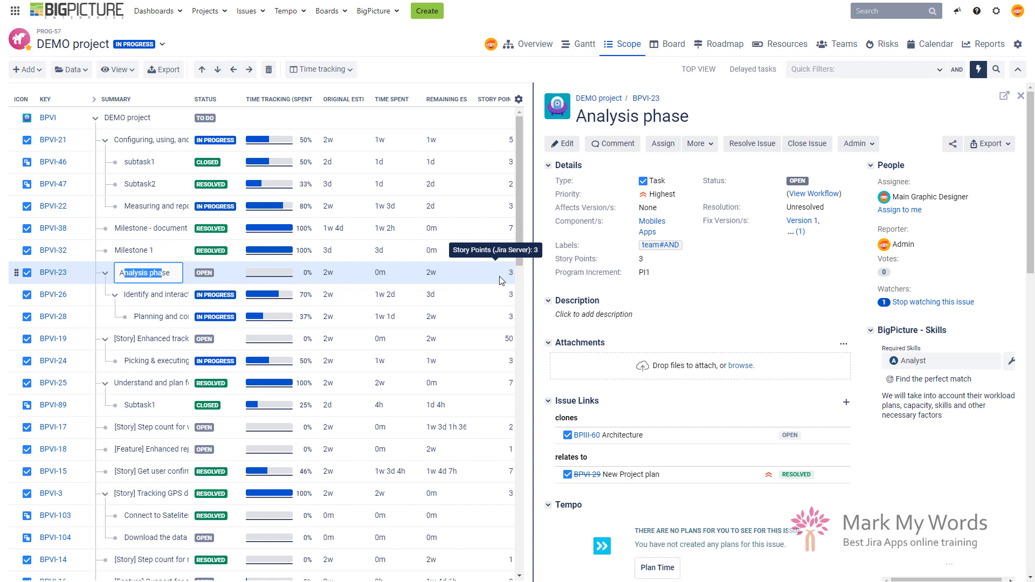
# Open the Board module, display Iteration1 to Iteration3 of PI1 side by side, and look through the team swimlanes.
pyautogui.click(673, 48)
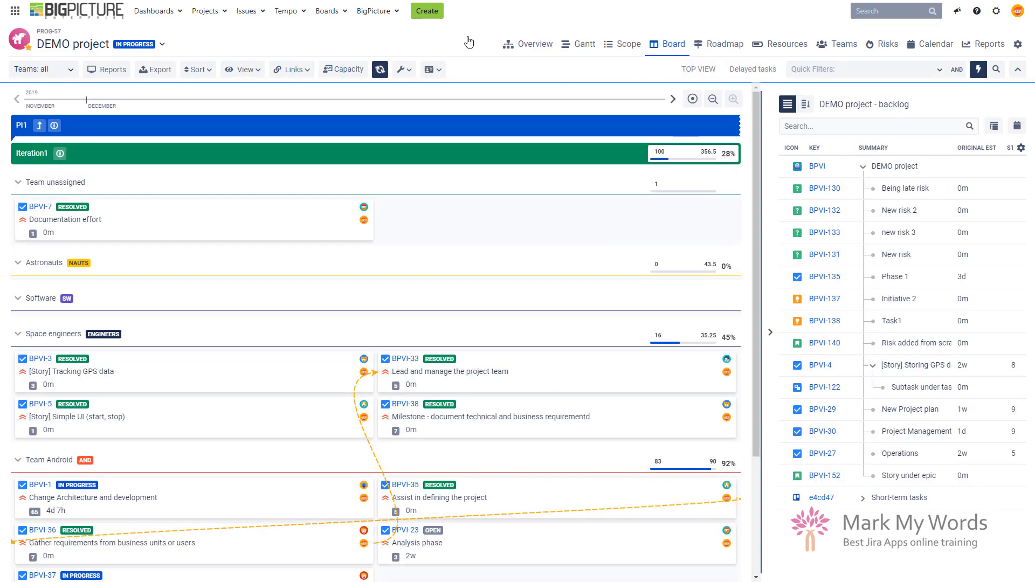
pyautogui.click(713, 99)
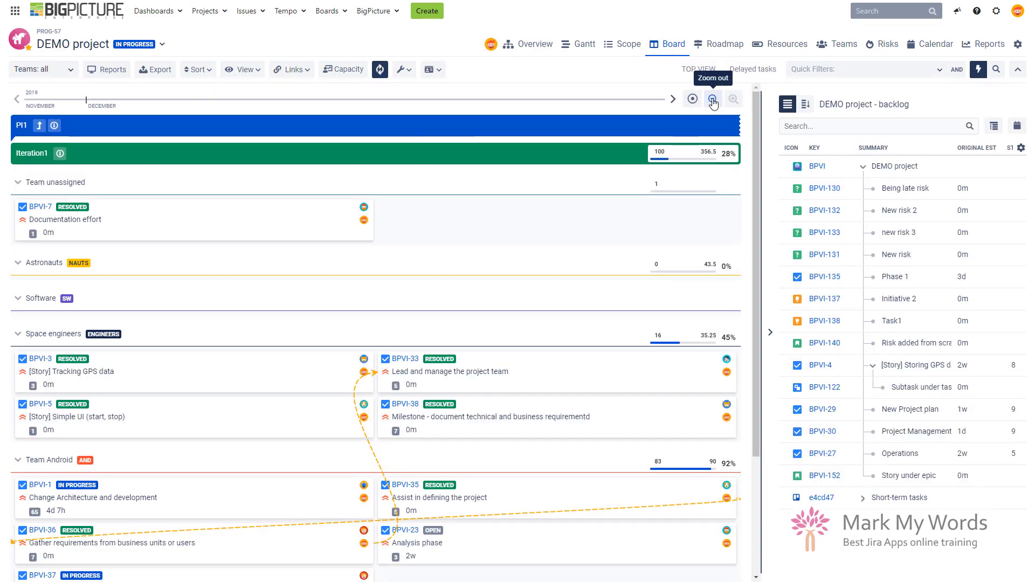
pyautogui.click(712, 99)
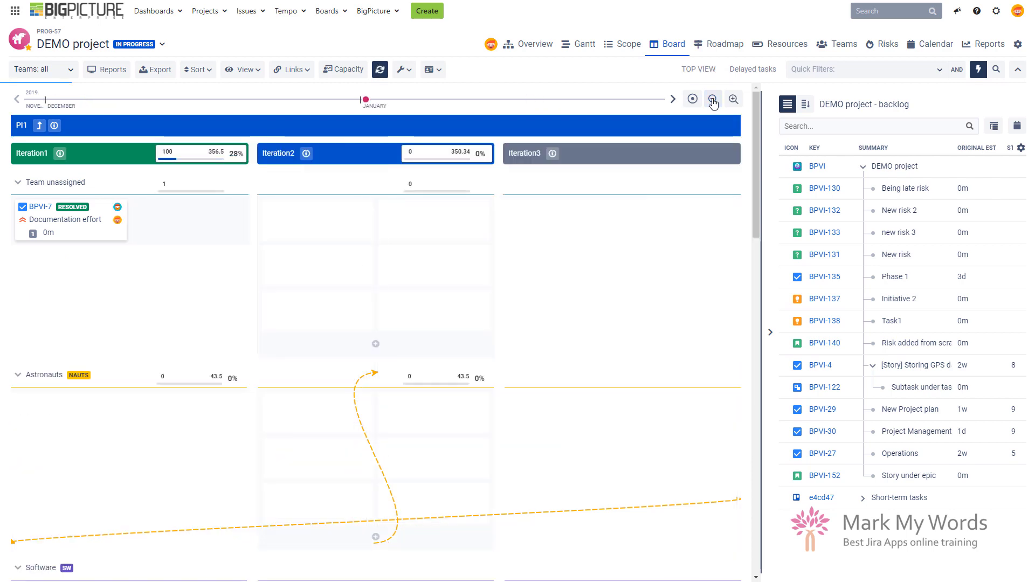
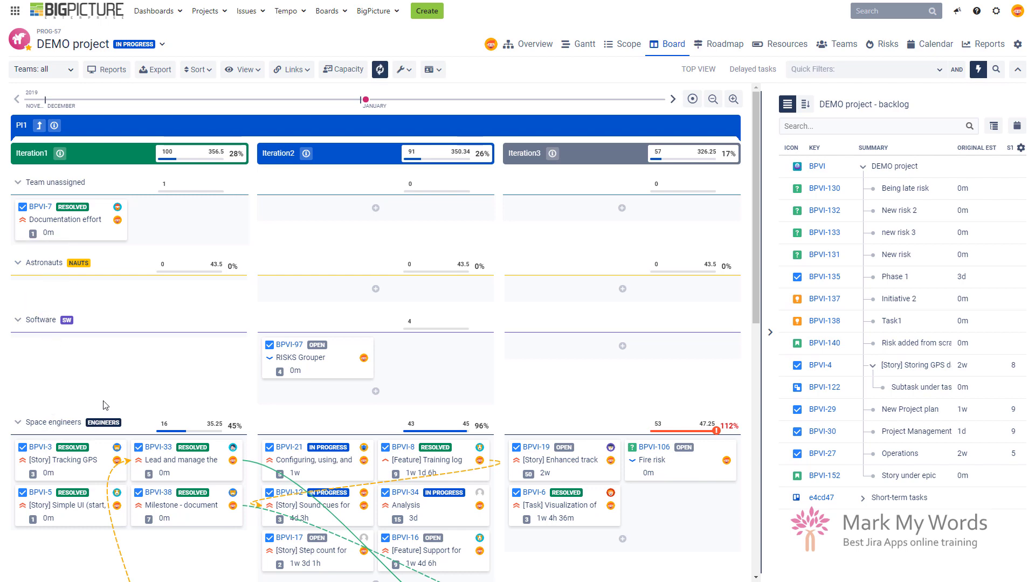
pyautogui.scroll(-6, 104, 406)
pyautogui.scroll(4, 104, 405)
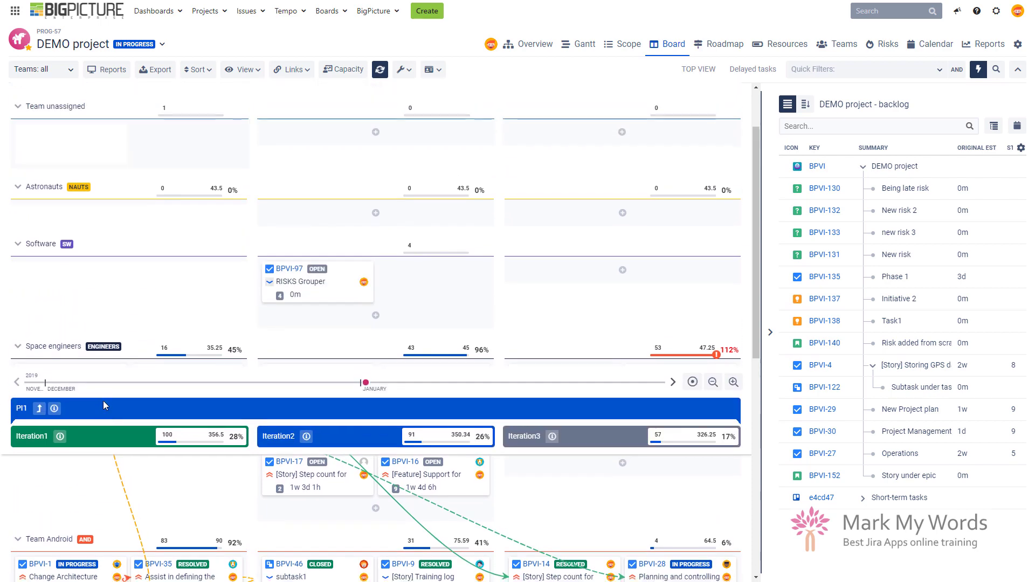
pyautogui.scroll(-3, 104, 406)
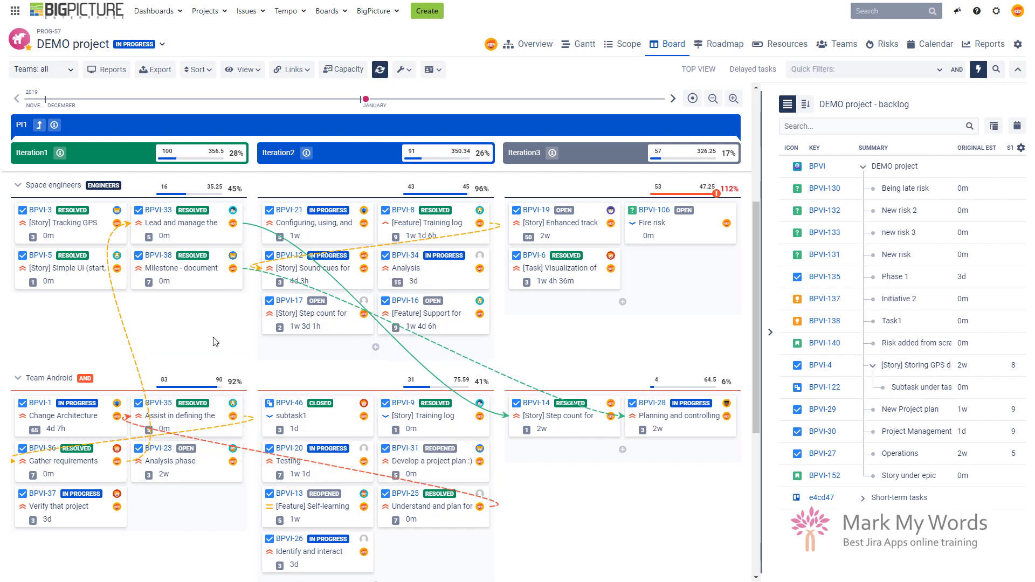
# Hide the strong dependency links on the board, keeping the soft links displayed.
pyautogui.click(308, 71)
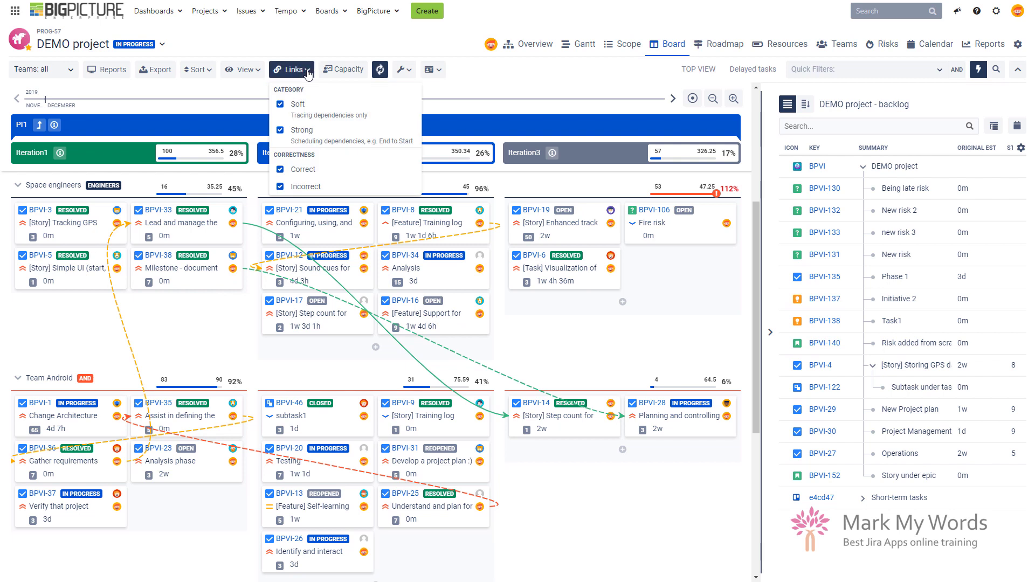
pyautogui.click(280, 130)
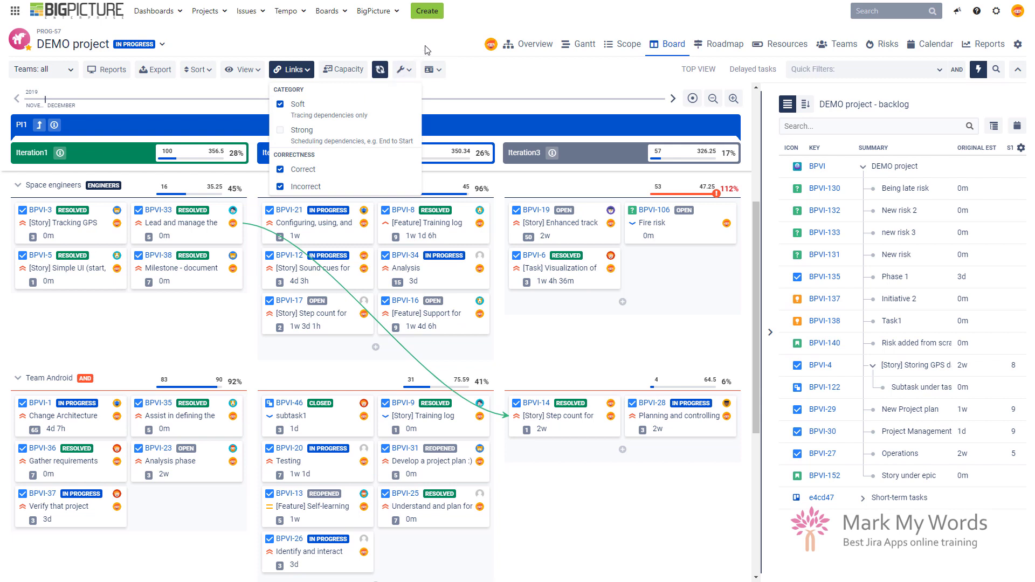
pyautogui.click(425, 50)
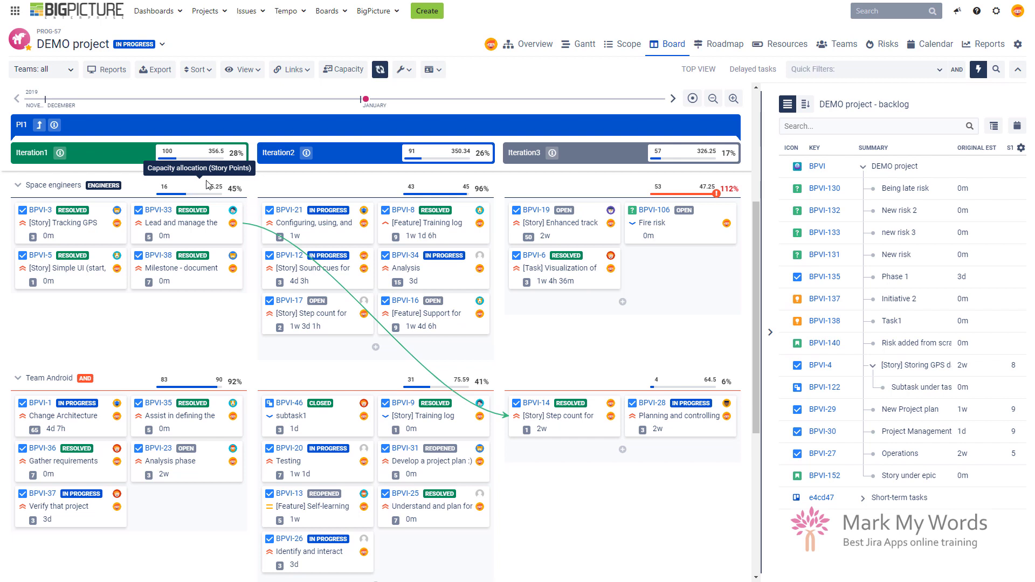
# Set the board's totals type to Work progress.
pyautogui.click(251, 73)
pyautogui.moveTo(258, 93)
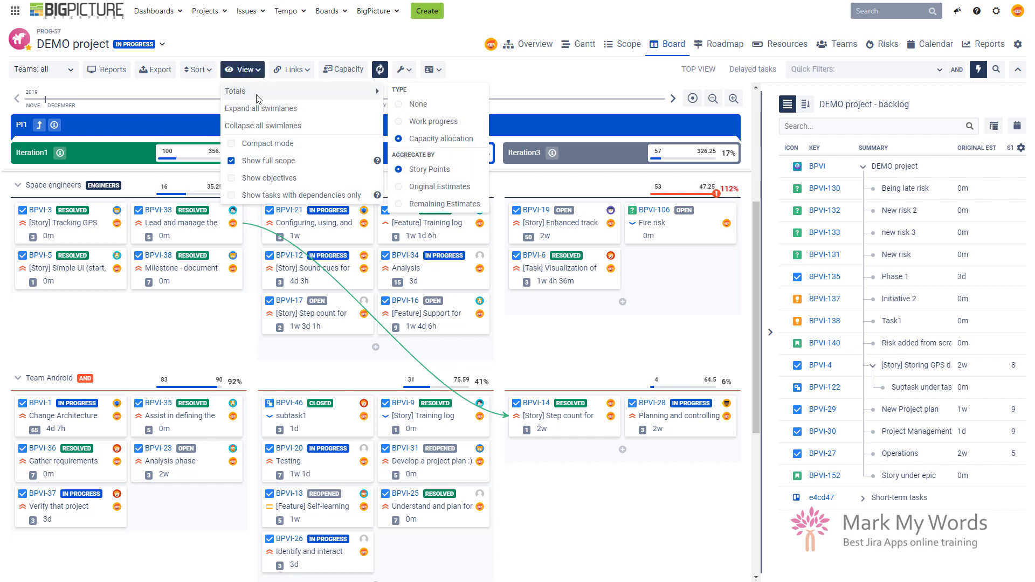
pyautogui.click(438, 121)
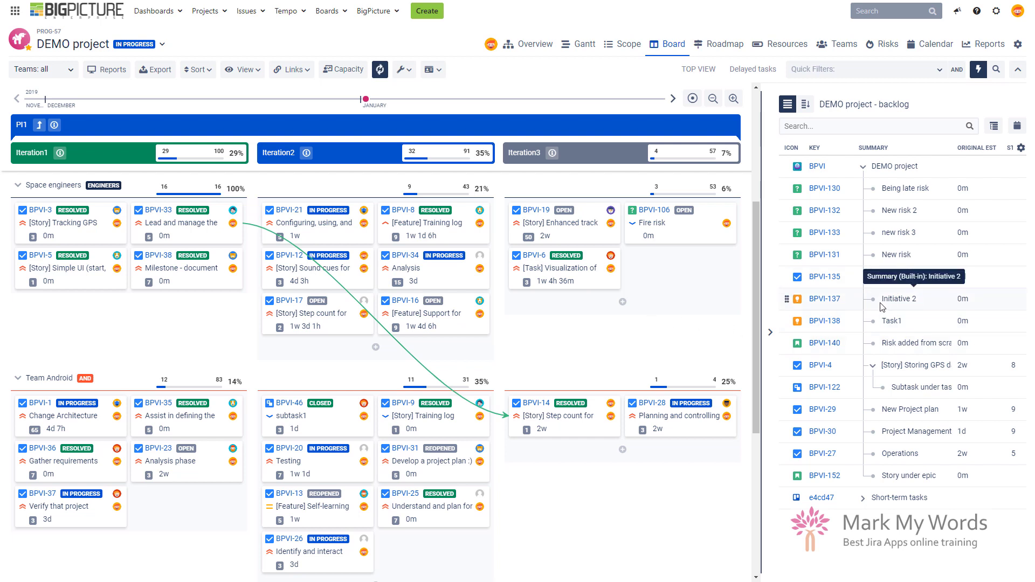
# Move BPVI-135 Phase 1 from the backlog and BPVI-16 from Iteration2 into the Space engineers team's Iteration3.
pyautogui.moveTo(788, 276); pyautogui.dragTo(619, 300)
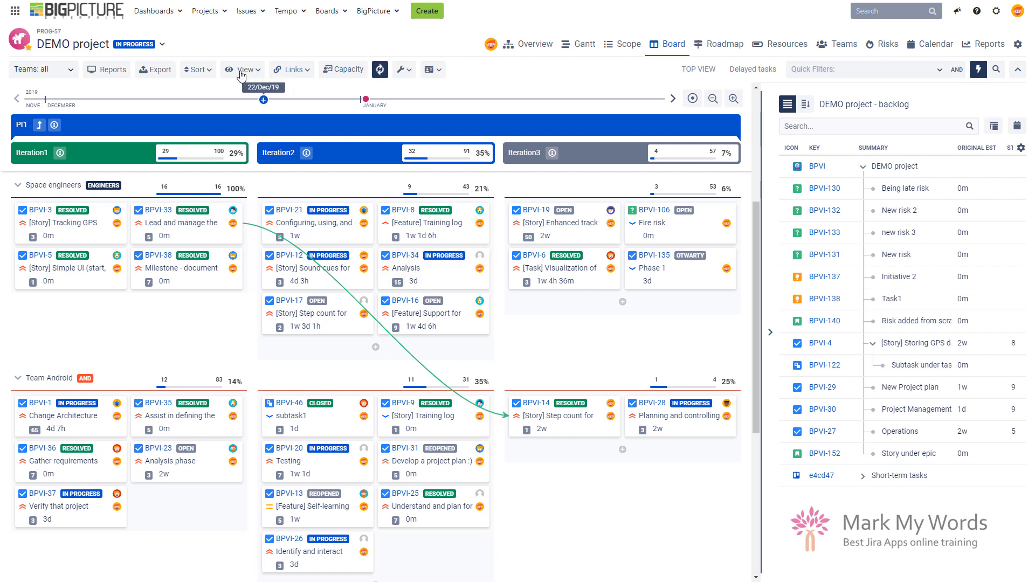
pyautogui.click(336, 19)
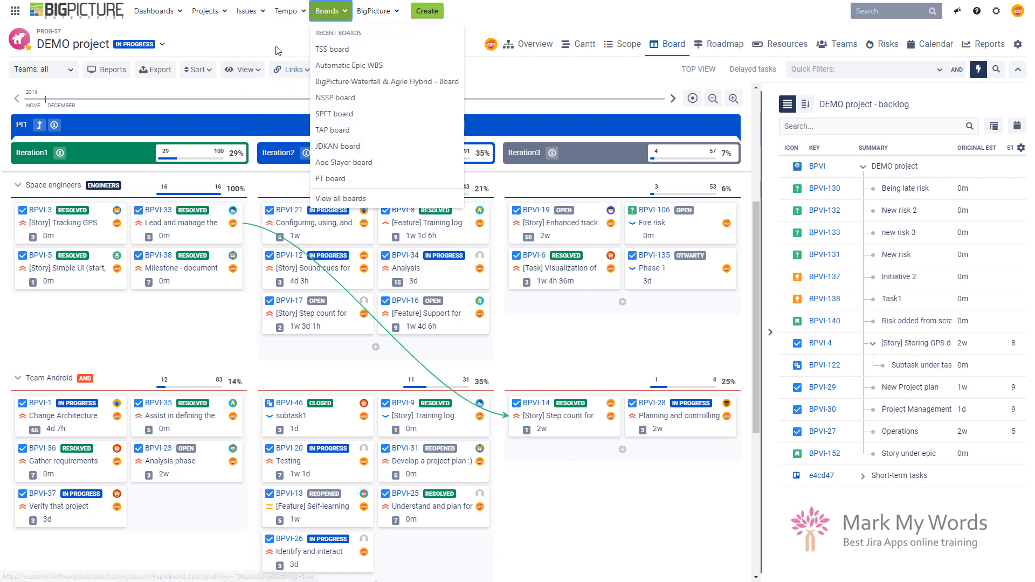
pyautogui.click(468, 20)
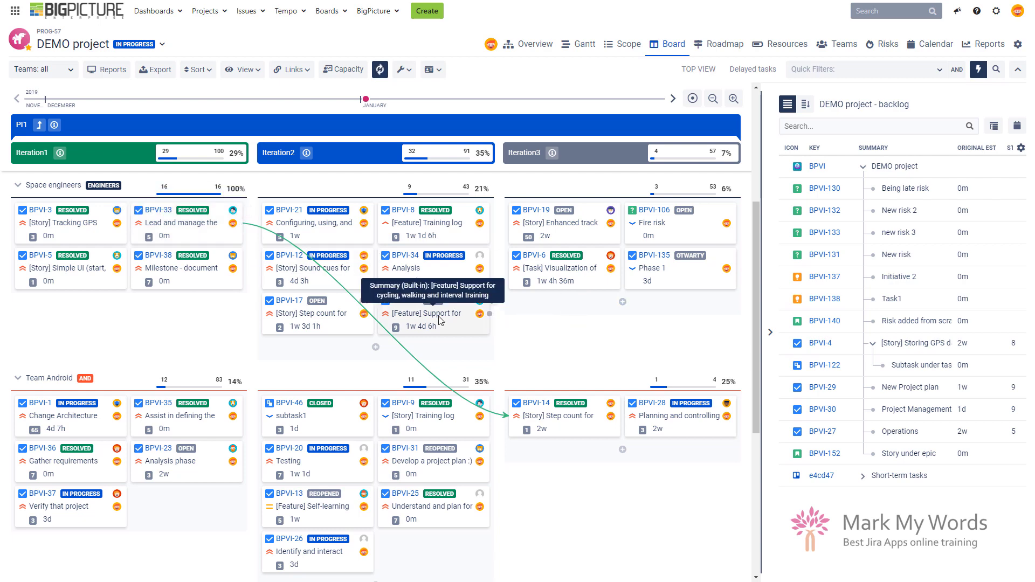
pyautogui.moveTo(439, 321); pyautogui.dragTo(594, 330)
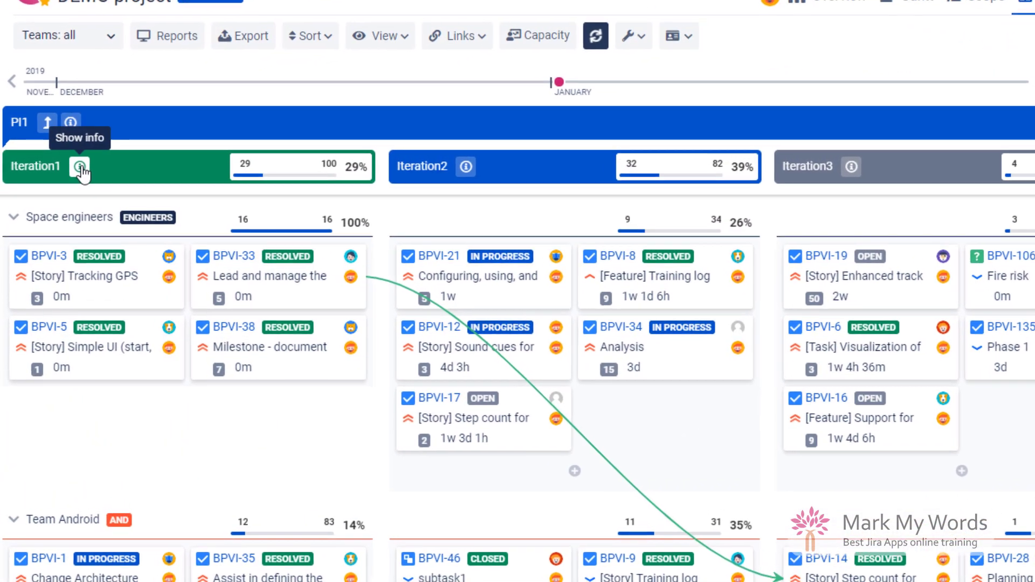
# Show Iteration1's details on the board and review its available task period alignment options.
pyautogui.click(51, 152)
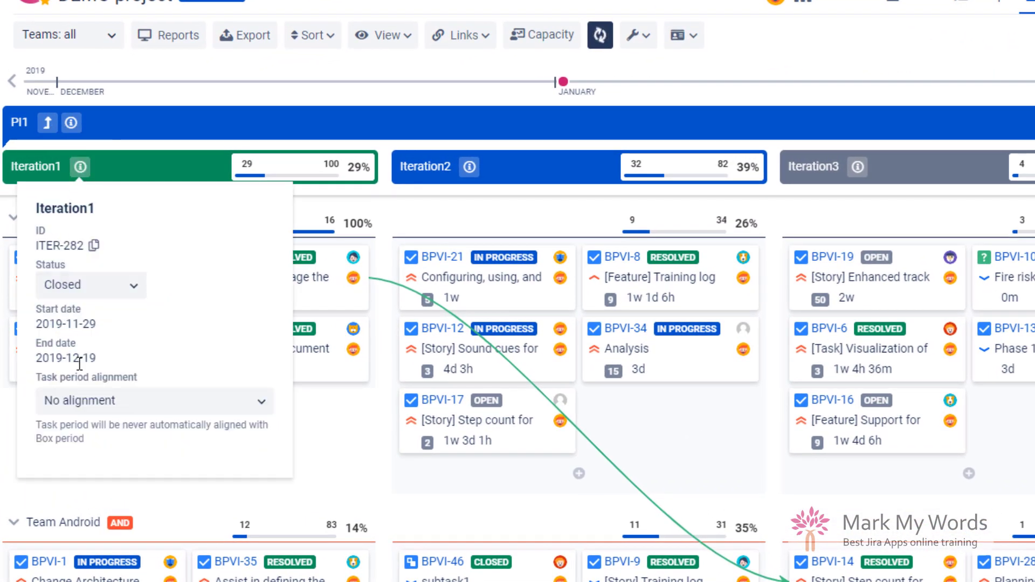
pyautogui.click(97, 408)
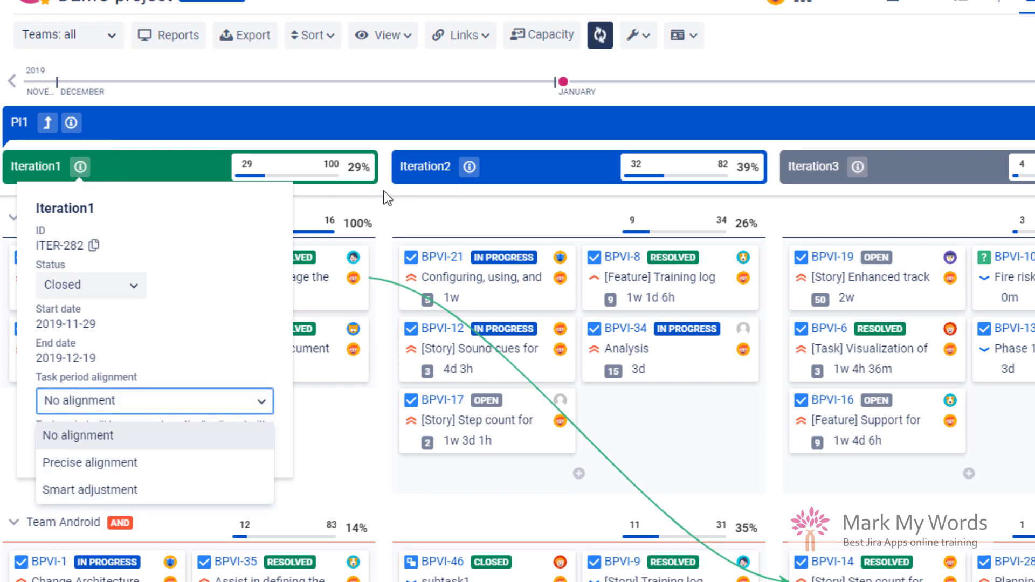
pyautogui.click(359, 186)
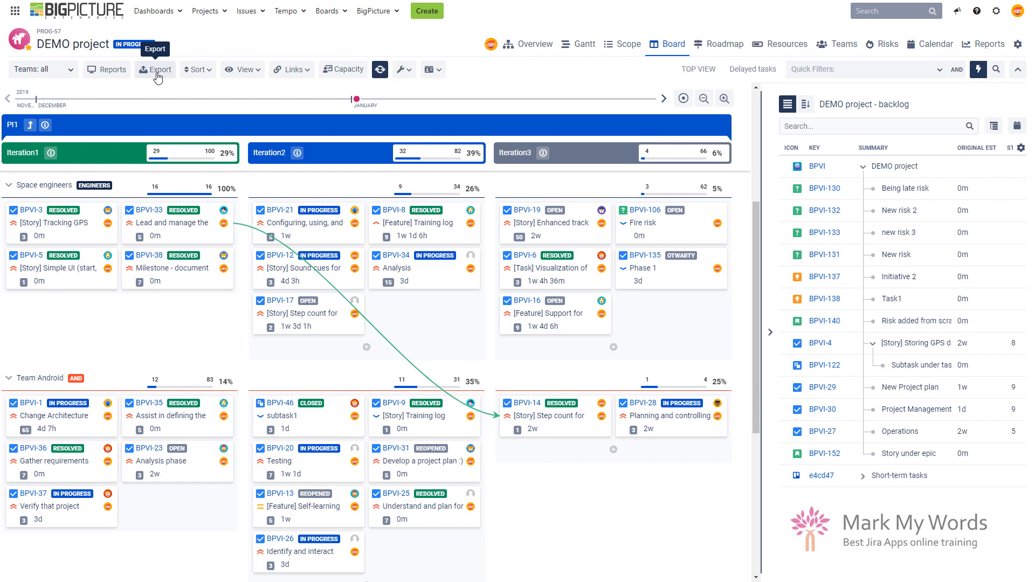
# Review the board's totals type and aggregation options, and the list of available task card views.
pyautogui.click(239, 70)
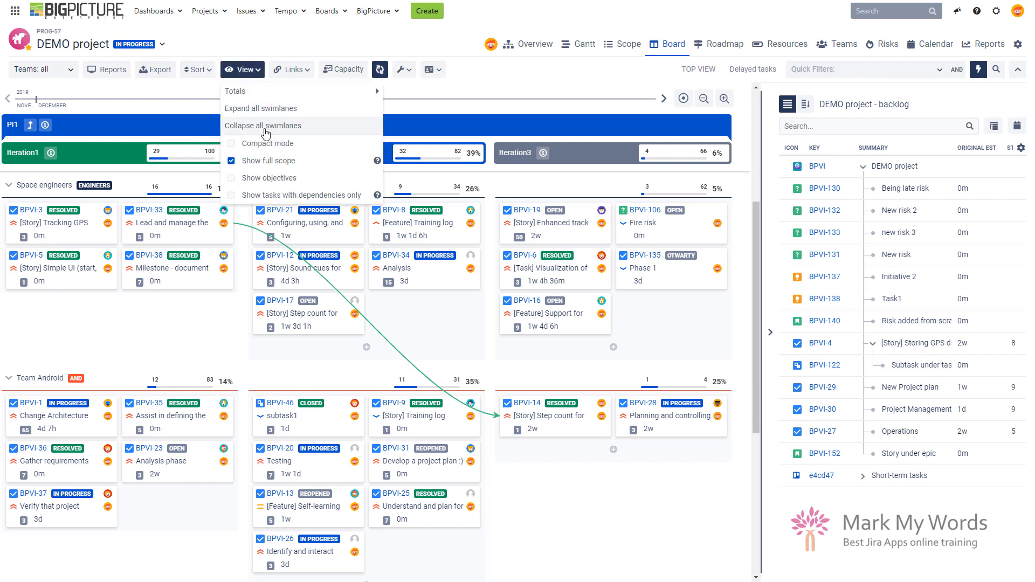
pyautogui.moveTo(245, 91)
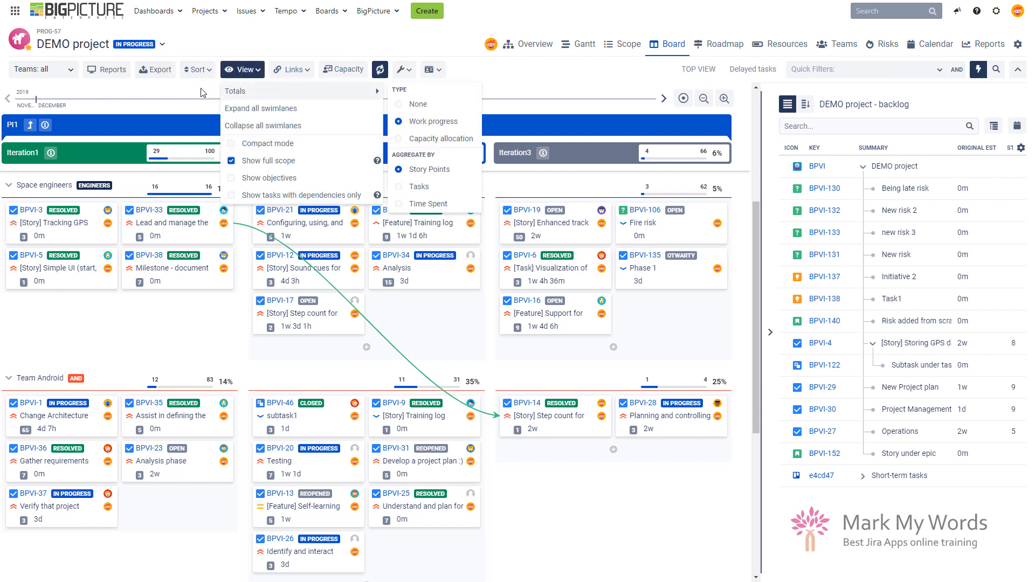
pyautogui.click(563, 80)
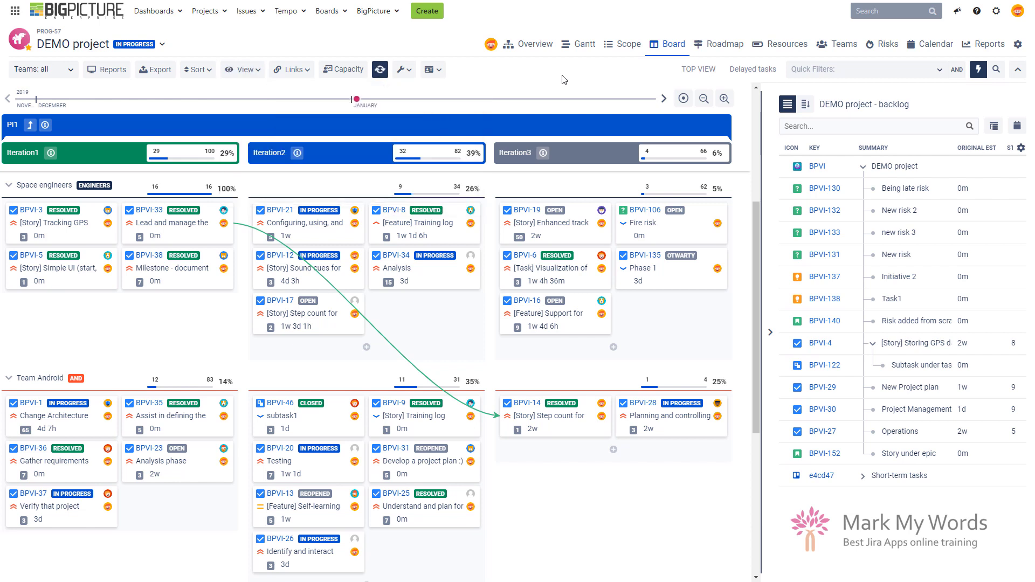
pyautogui.click(431, 70)
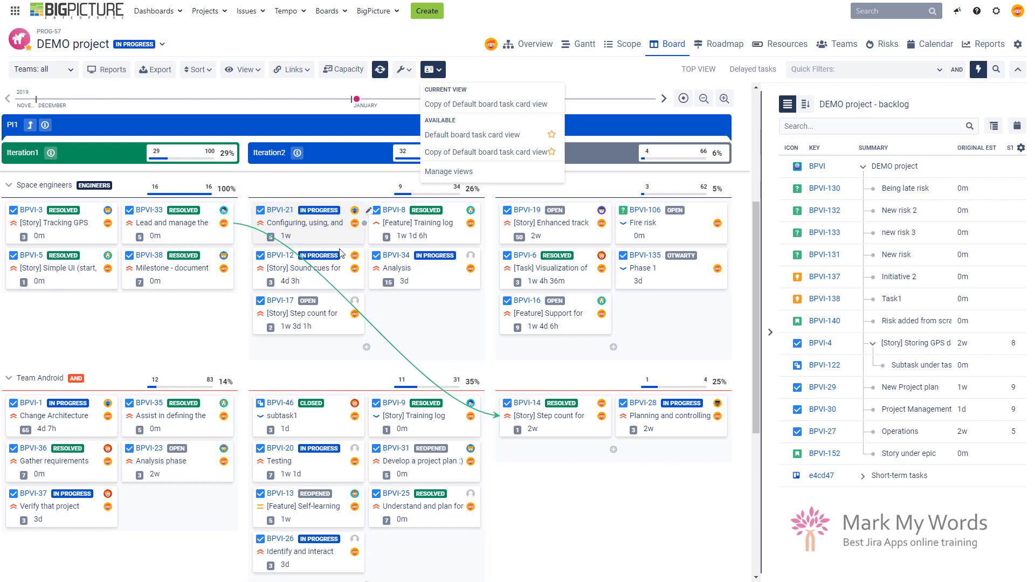
pyautogui.click(595, 78)
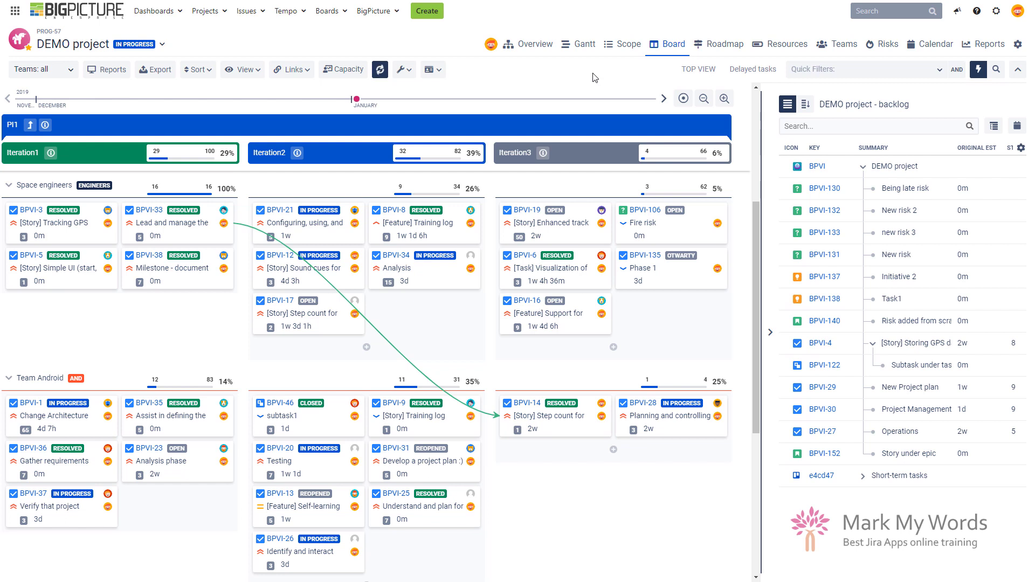